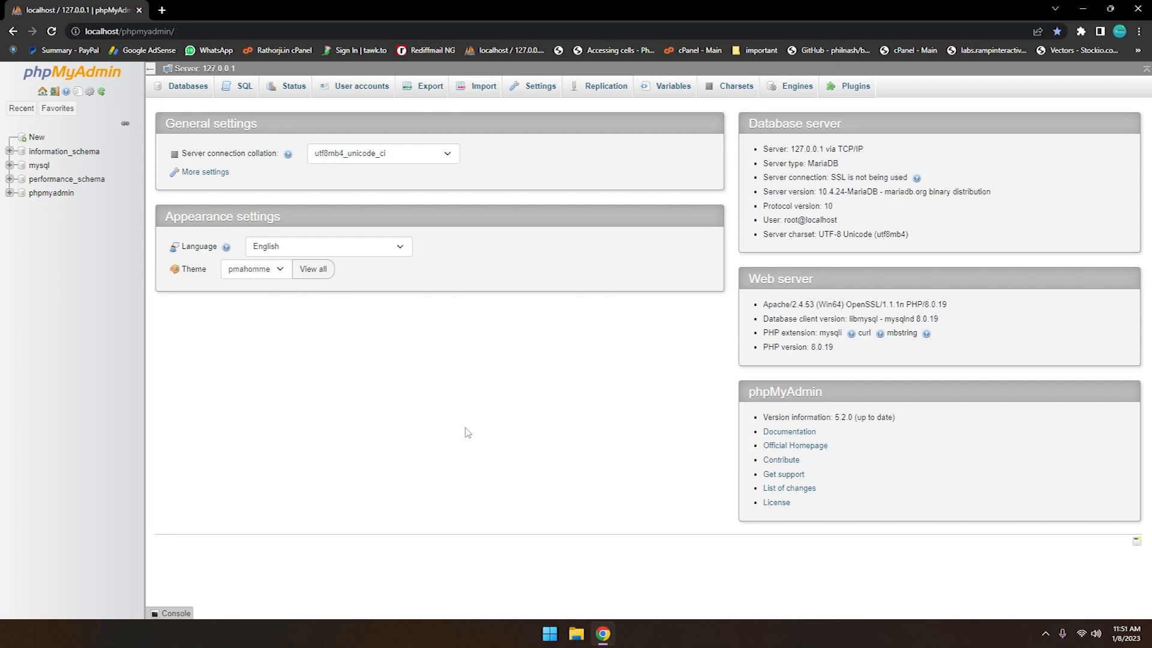
Step: Open the XAMPP Control Panel and move its window clear of the browser tabs
click(550, 633)
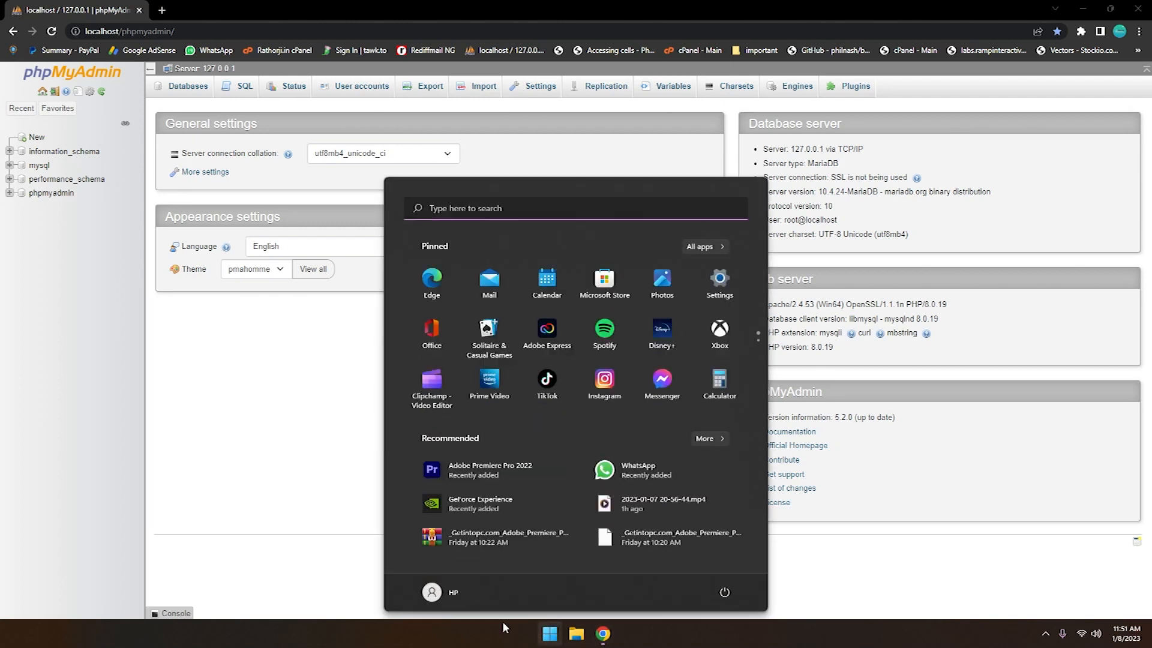
text(xampp)
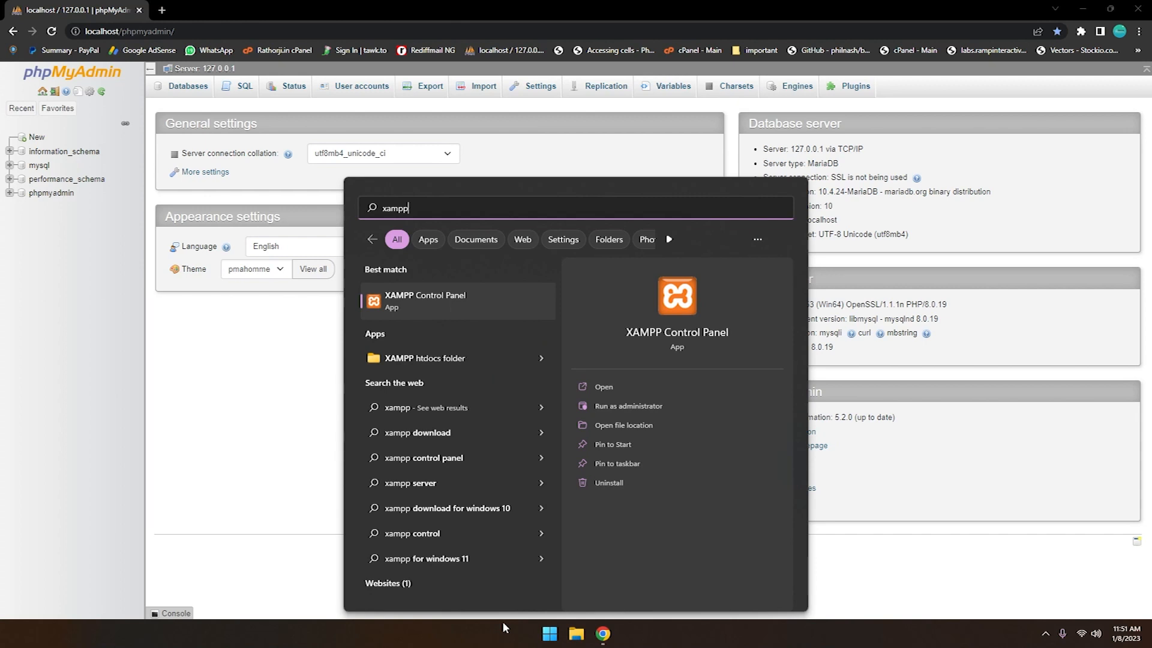
key(Return)
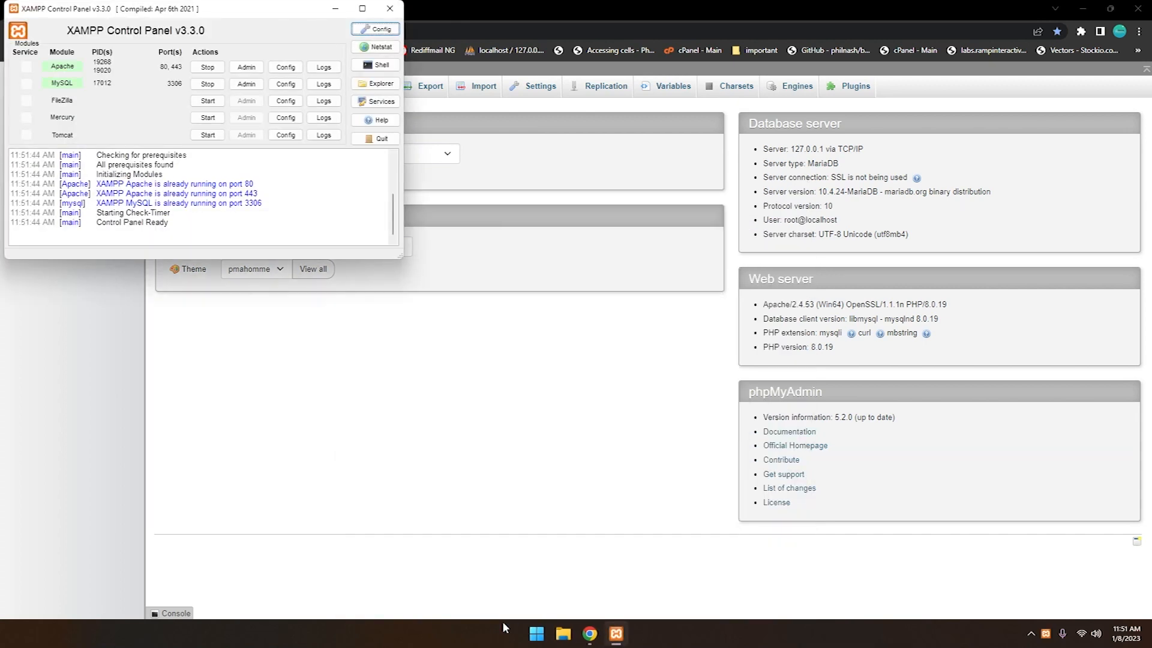
drag(252, 4, 685, 135)
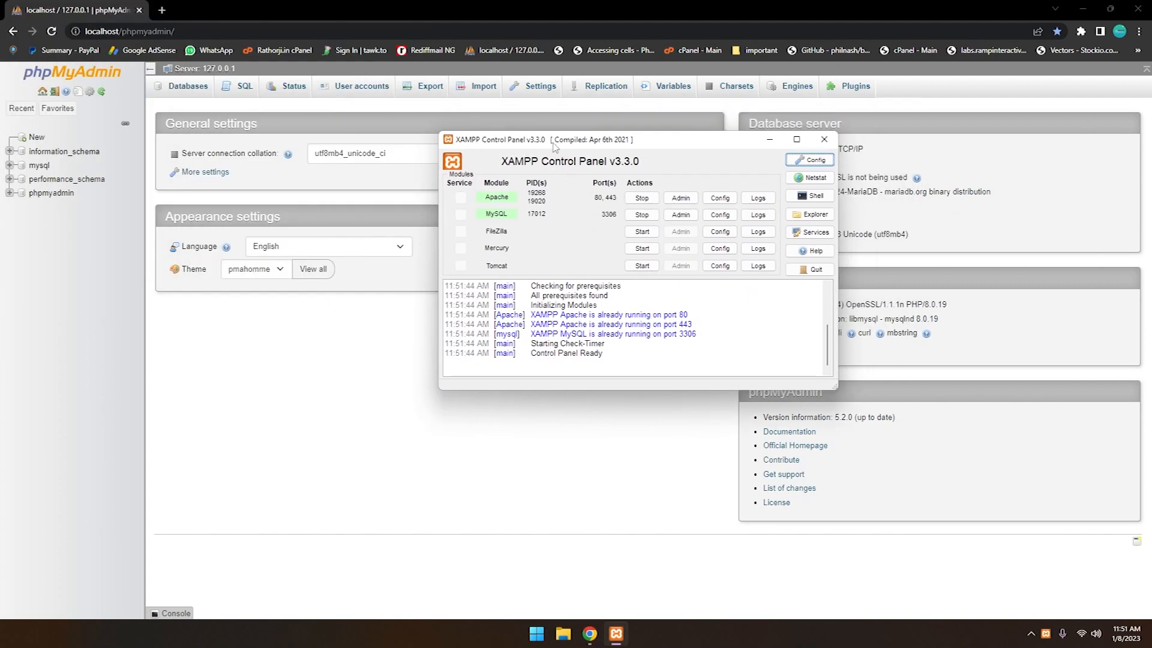
Step: Search the web for xampp in a new browser tab
click(162, 10)
text(xampp)
key(Return)
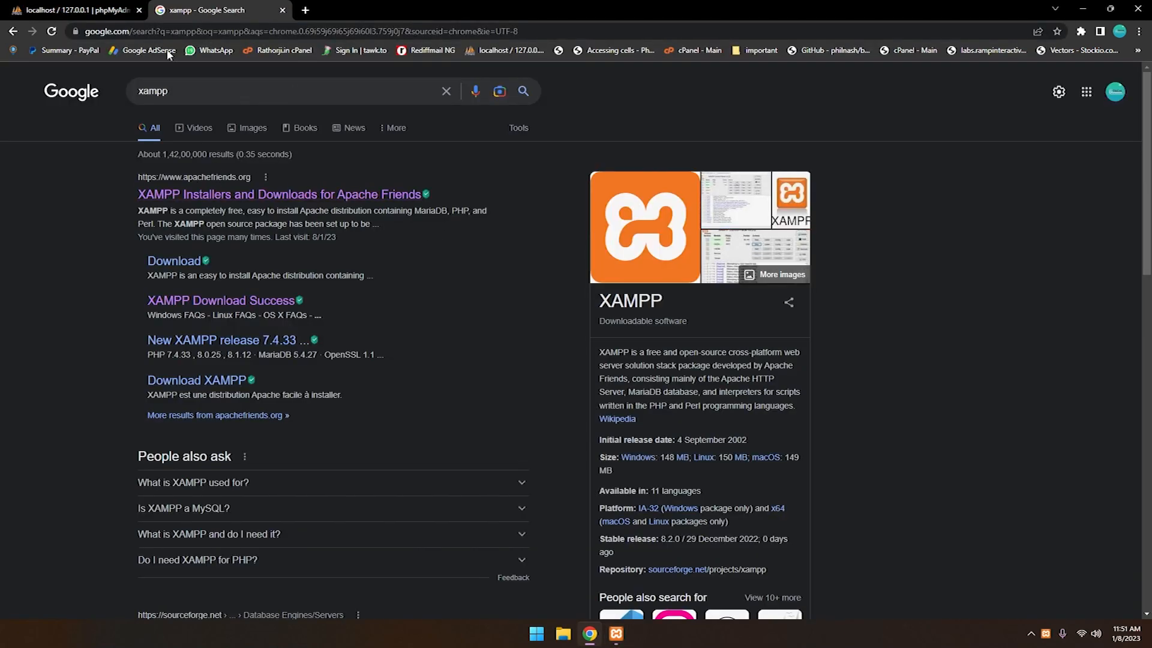
Step: Stop and restart Apache and MySQL in the XAMPP Control Panel, closing the panel and the xampp search tab when done
key(alt+Tab)
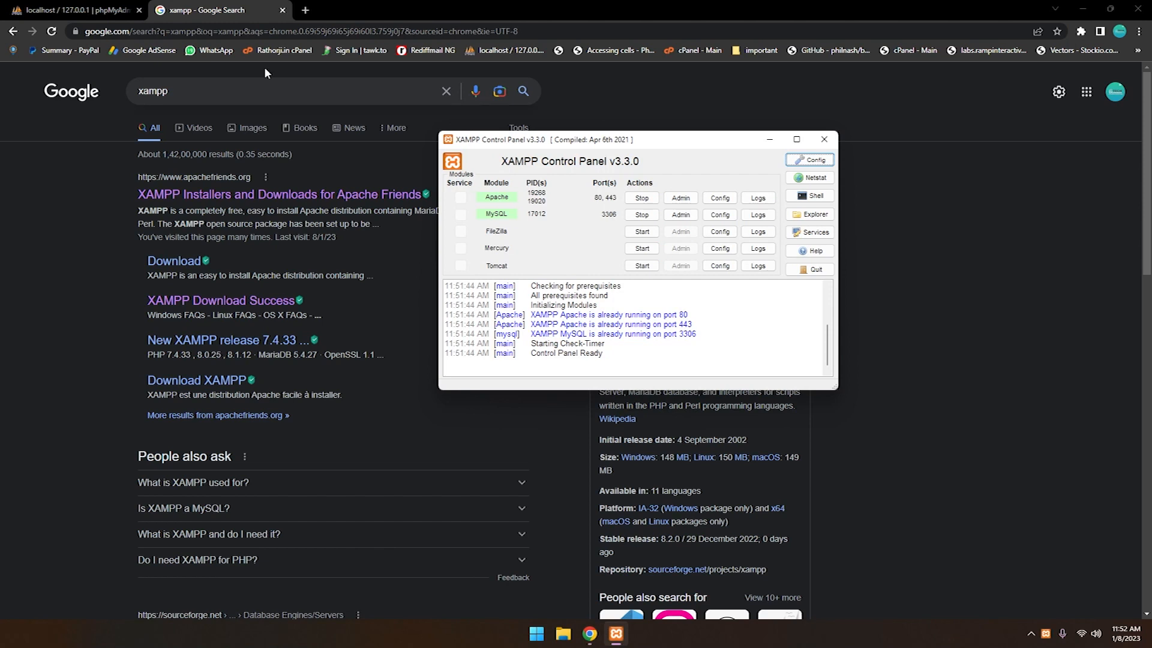
click(78, 9)
click(616, 634)
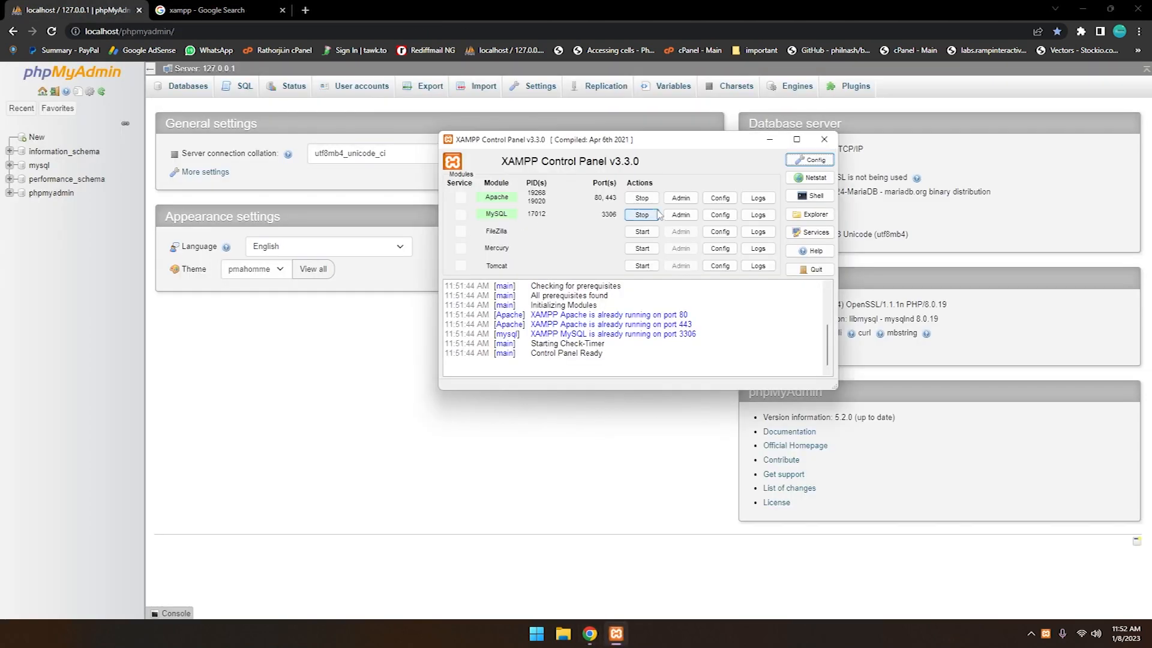
click(642, 198)
click(645, 214)
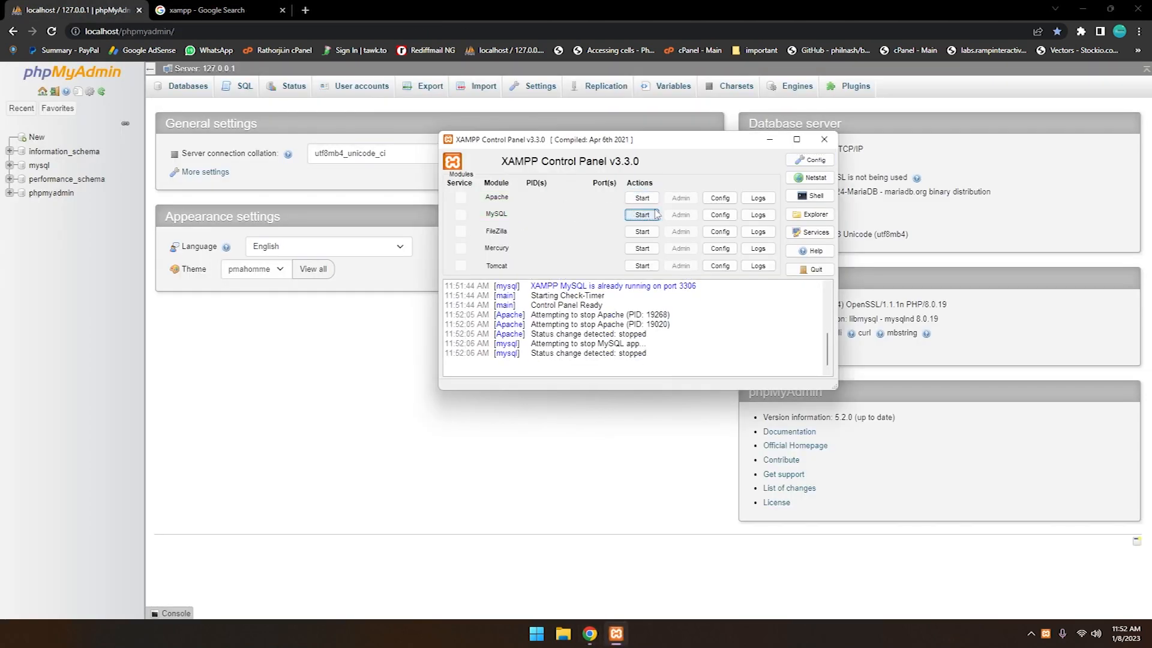
click(642, 198)
click(642, 215)
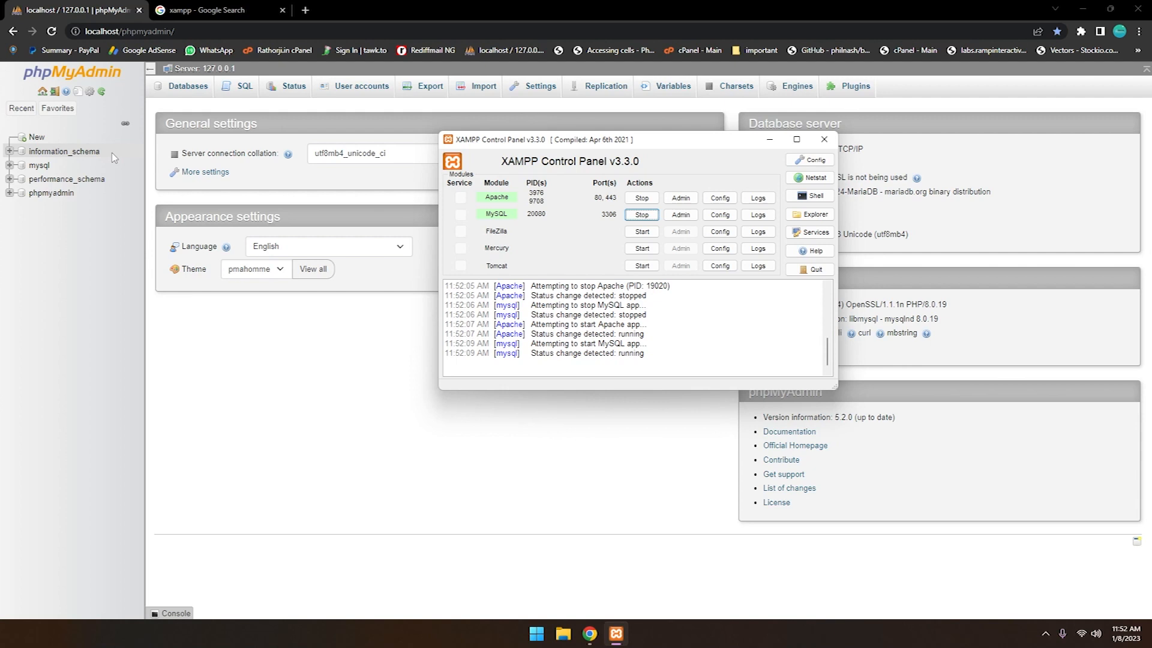
click(825, 139)
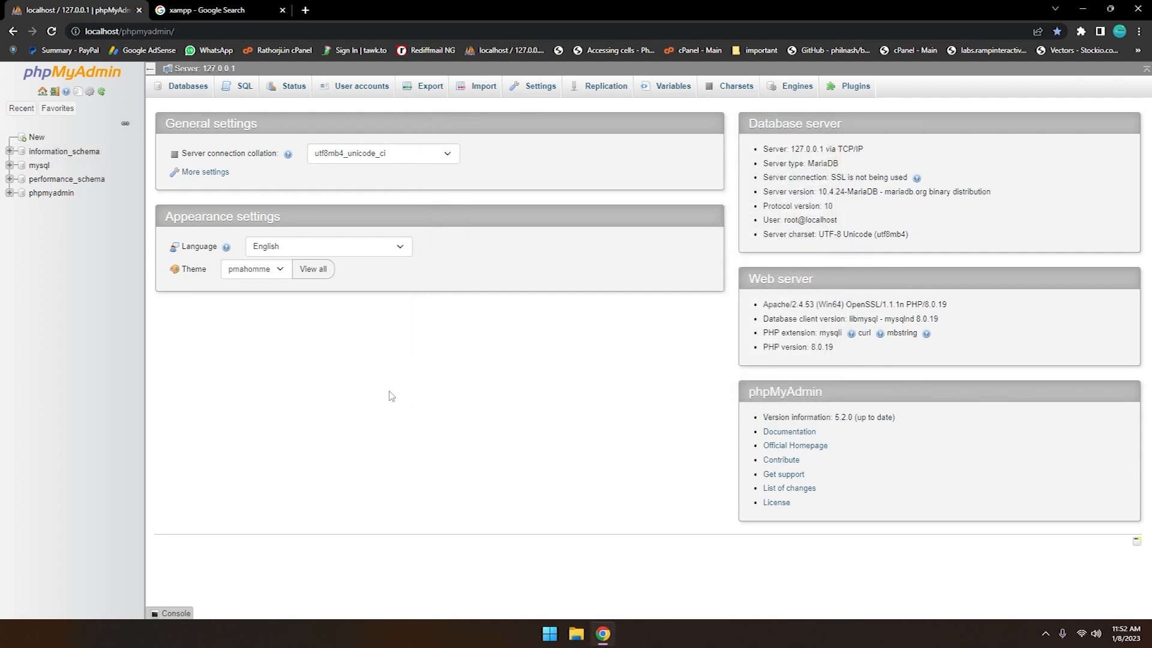
click(282, 10)
click(548, 635)
text(xamp)
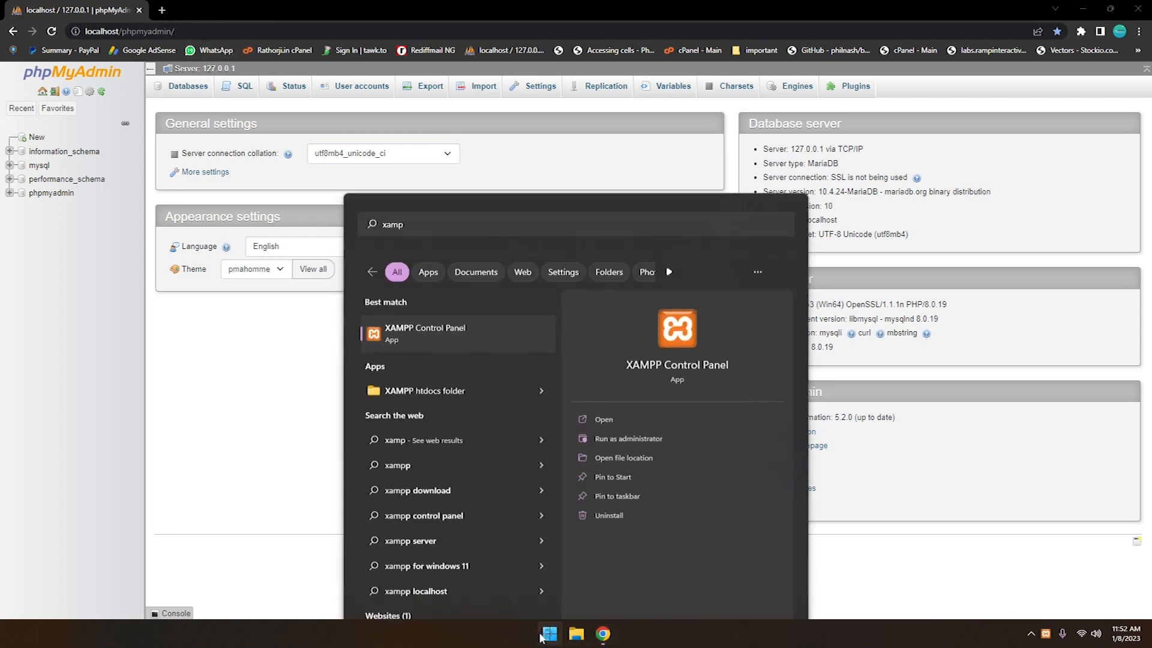
key(Return)
click(393, 13)
Step: Open localhost/phpmyadmin/ in a new browser tab
click(159, 10)
text(localhost)
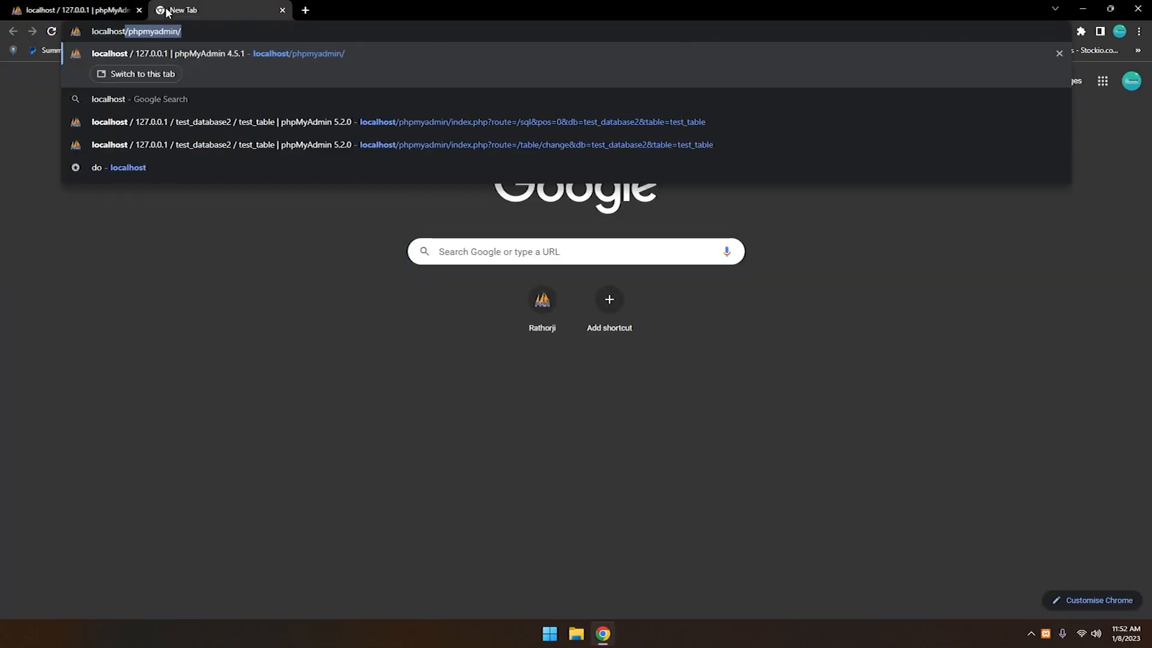
key(Return)
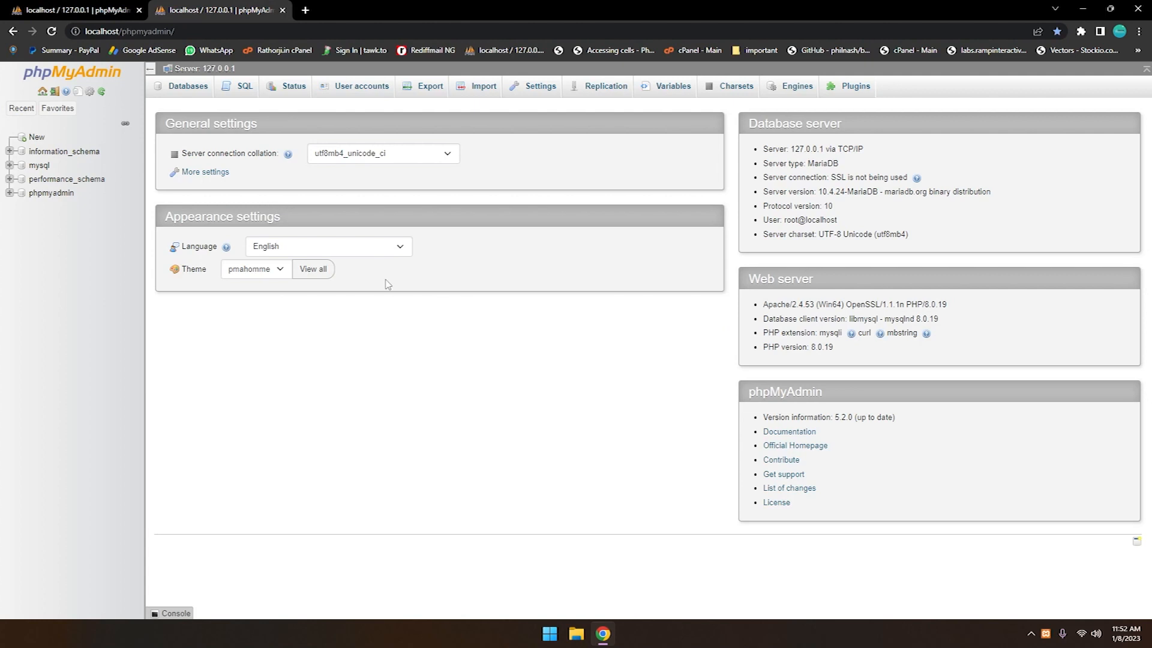
Step: Create a new database named company
click(36, 140)
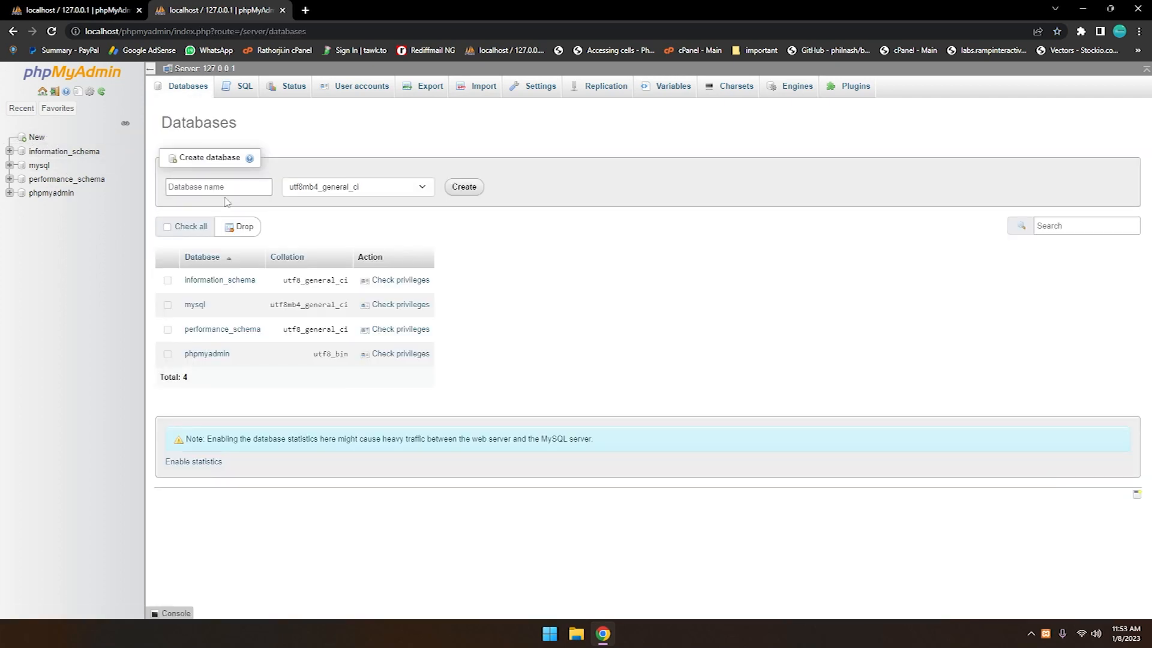
click(212, 185)
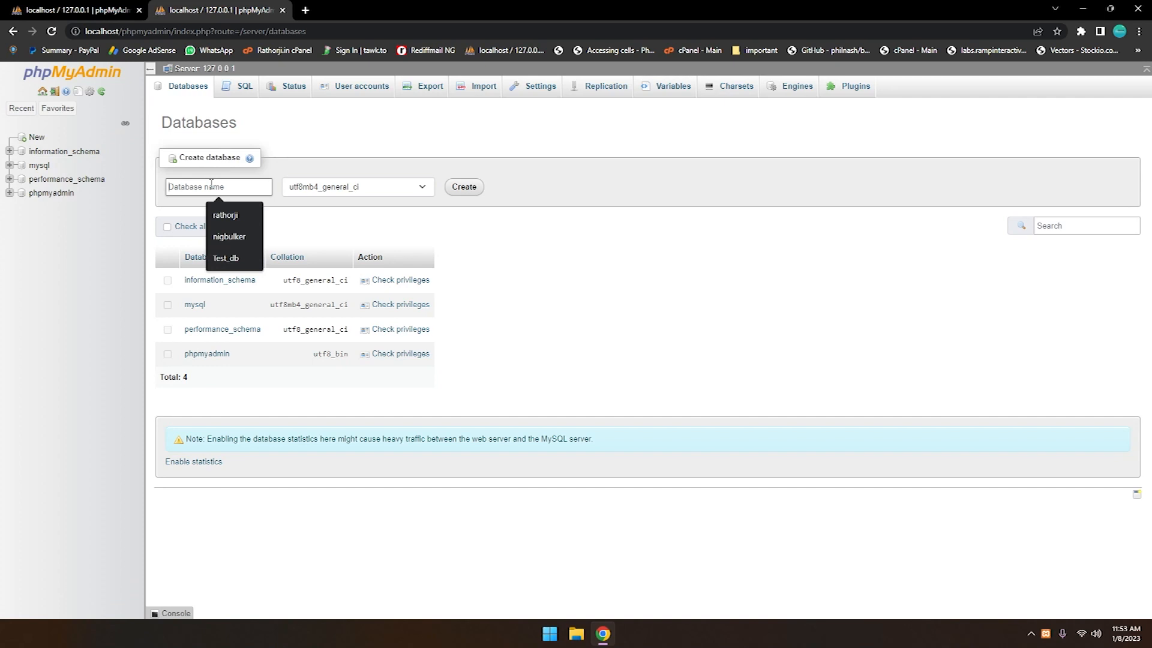
click(211, 184)
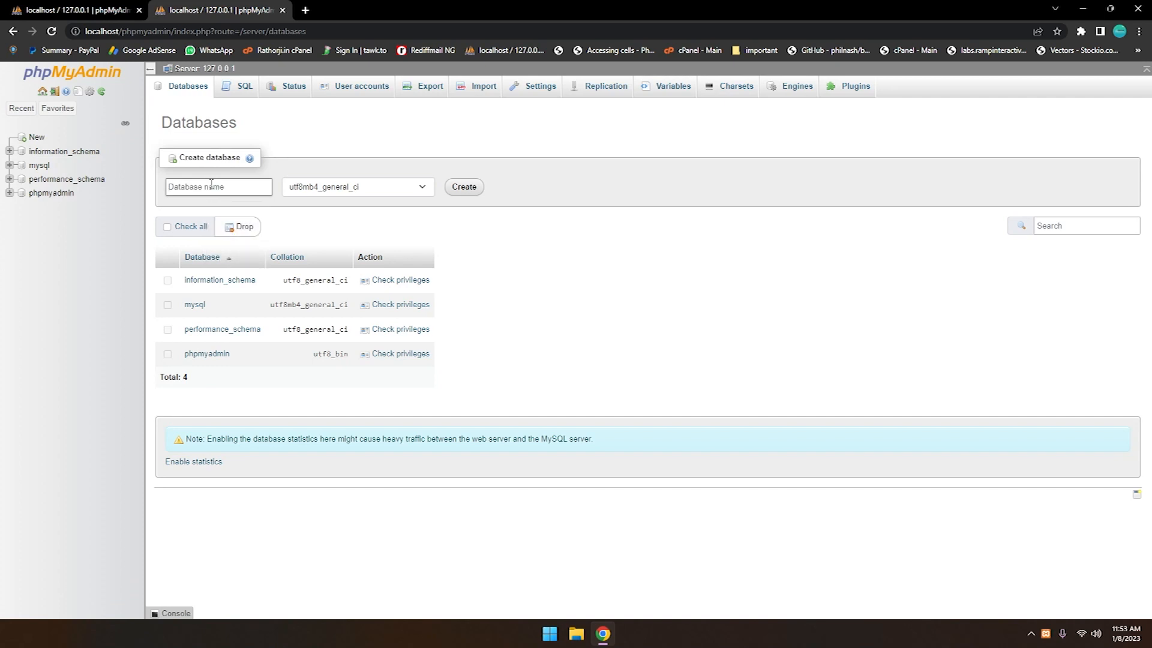
text(company)
click(464, 187)
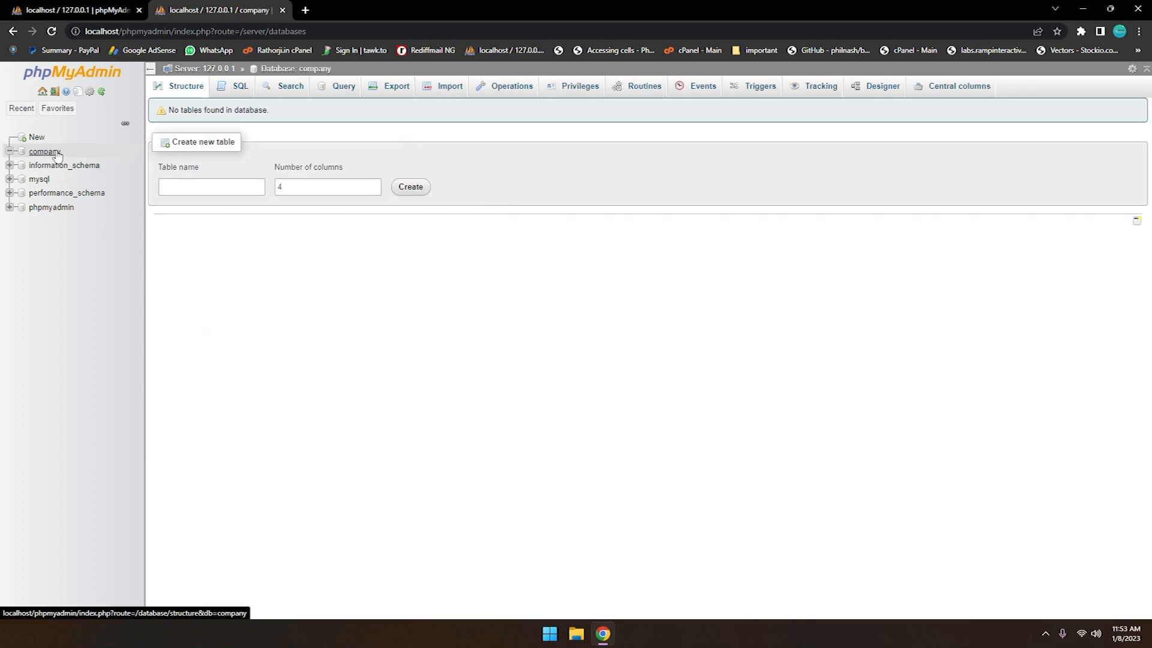
Step: Start a new table named orders with 4 columns in the company database
click(186, 188)
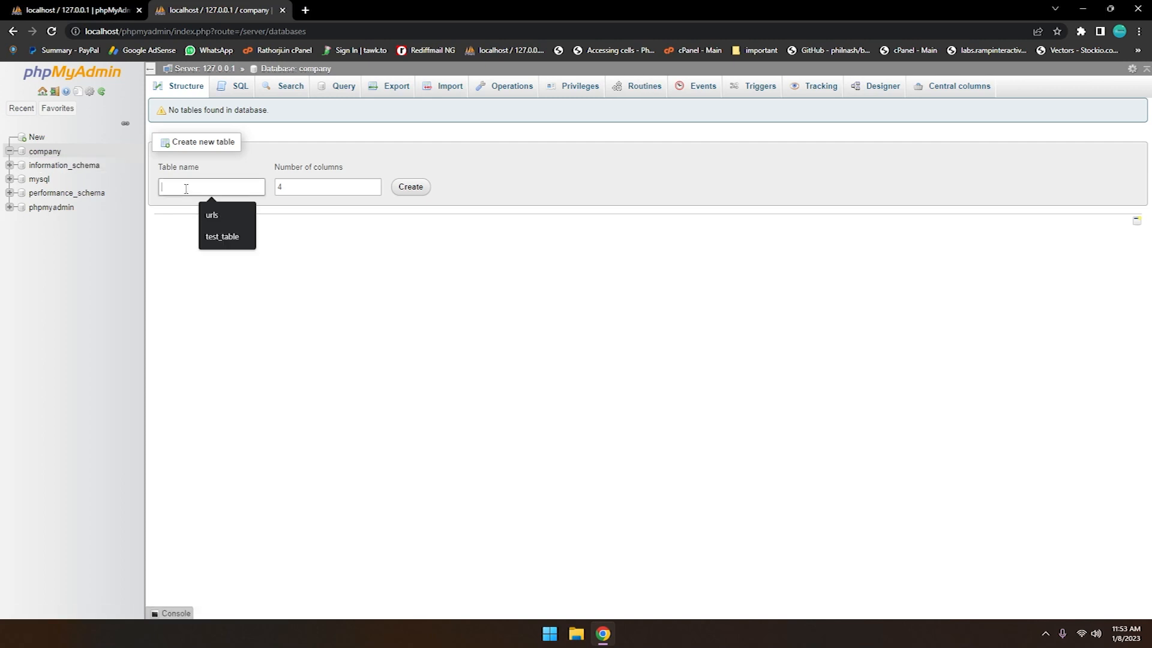
text(emplyee)
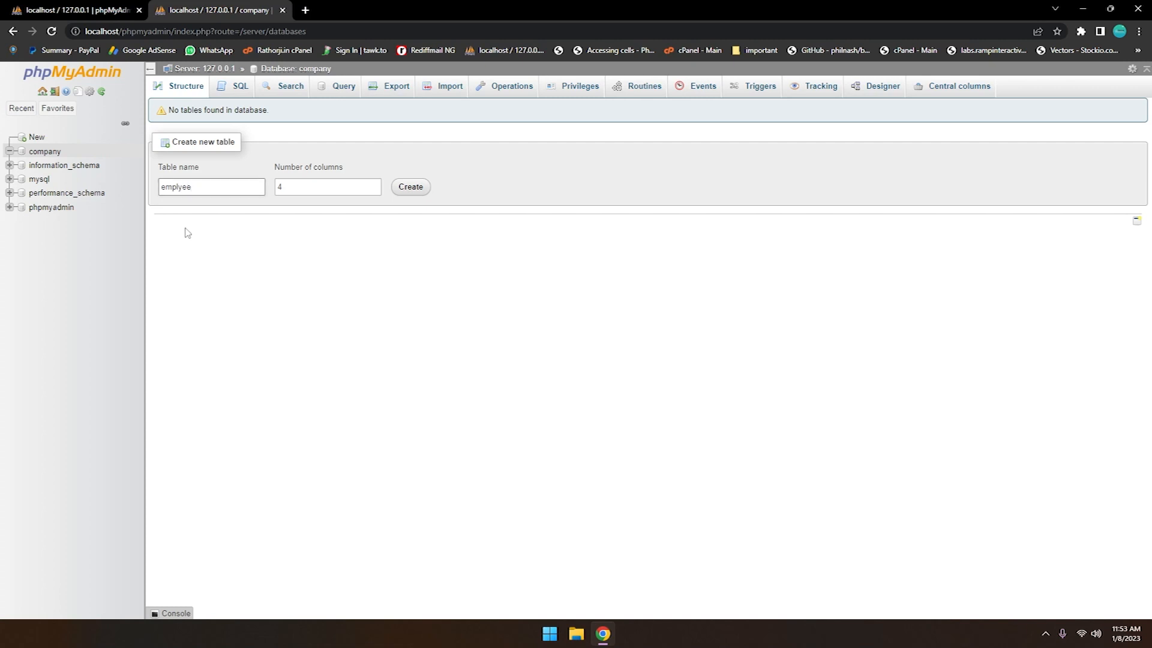
key(BackSpace)
key(BackSpace)
key(BackSpace)
key(BackSpace)
key(BackSpace)
key(BackSpace)
text(orders)
click(411, 187)
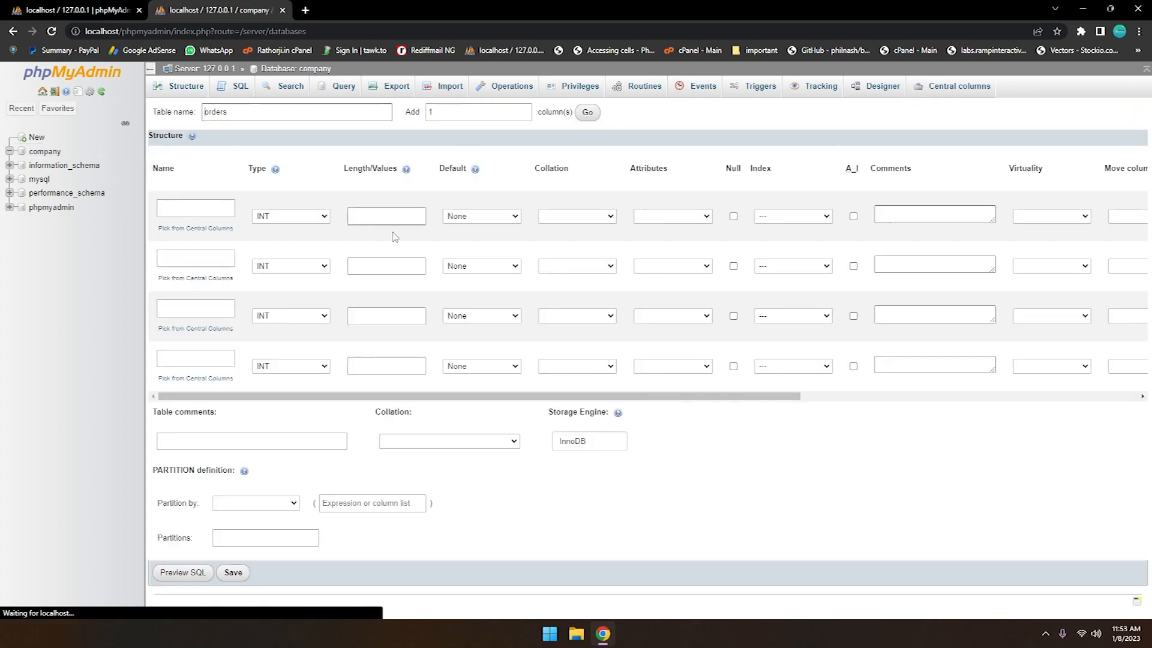
Step: Name the first two columns id and name, and make id an auto-incrementing INT primary key
click(205, 208)
text(id)
click(190, 254)
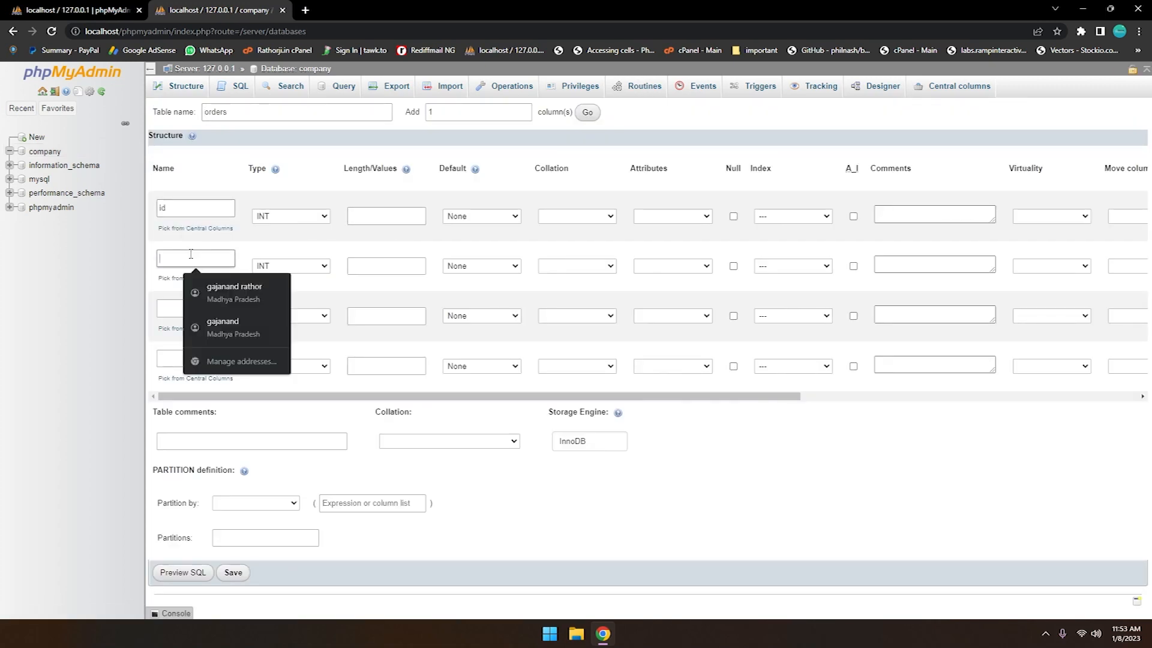
text(name)
click(291, 216)
click(289, 224)
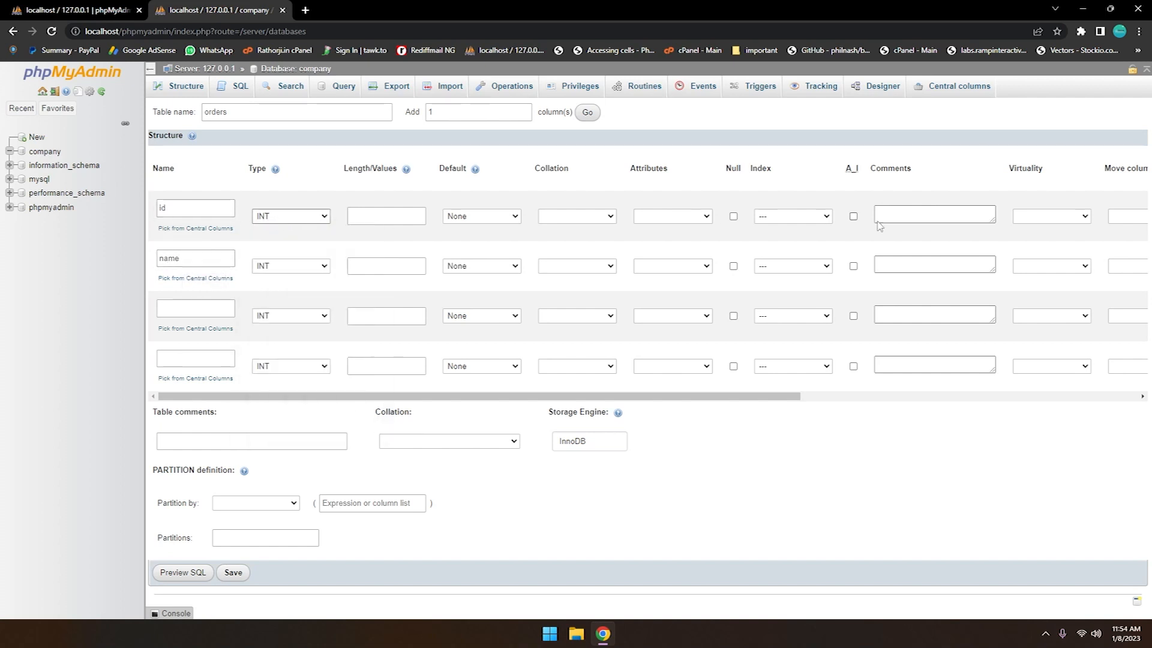
click(854, 216)
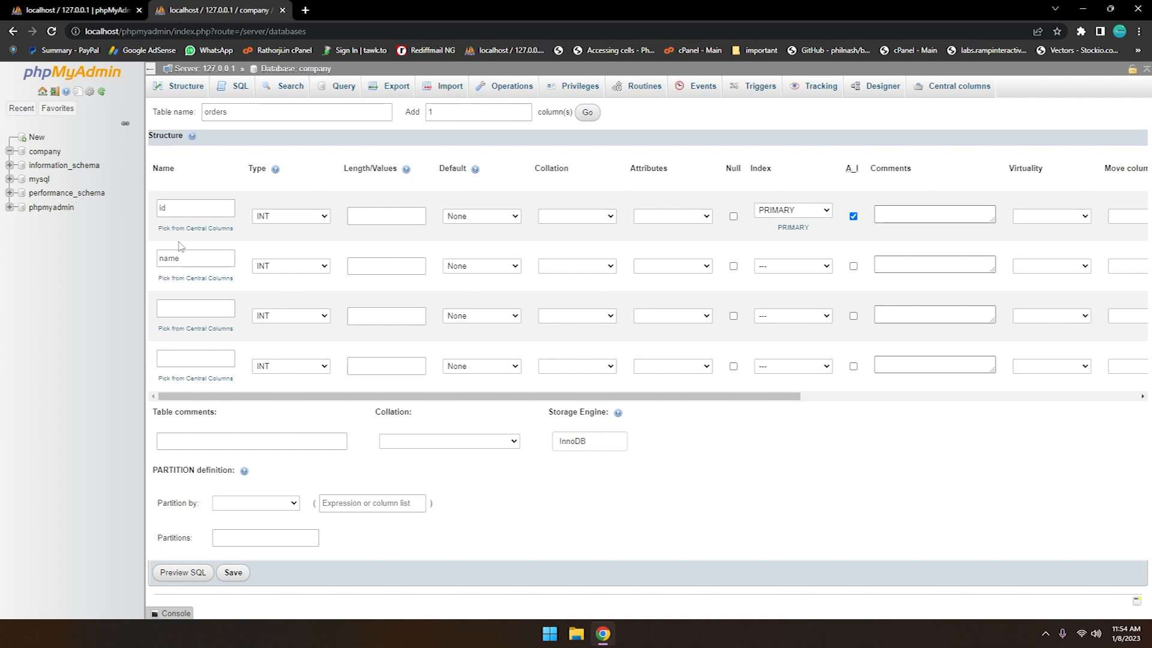
Step: Set the name column to VARCHAR with length 150 and save the orders table
click(291, 267)
click(295, 290)
click(385, 268)
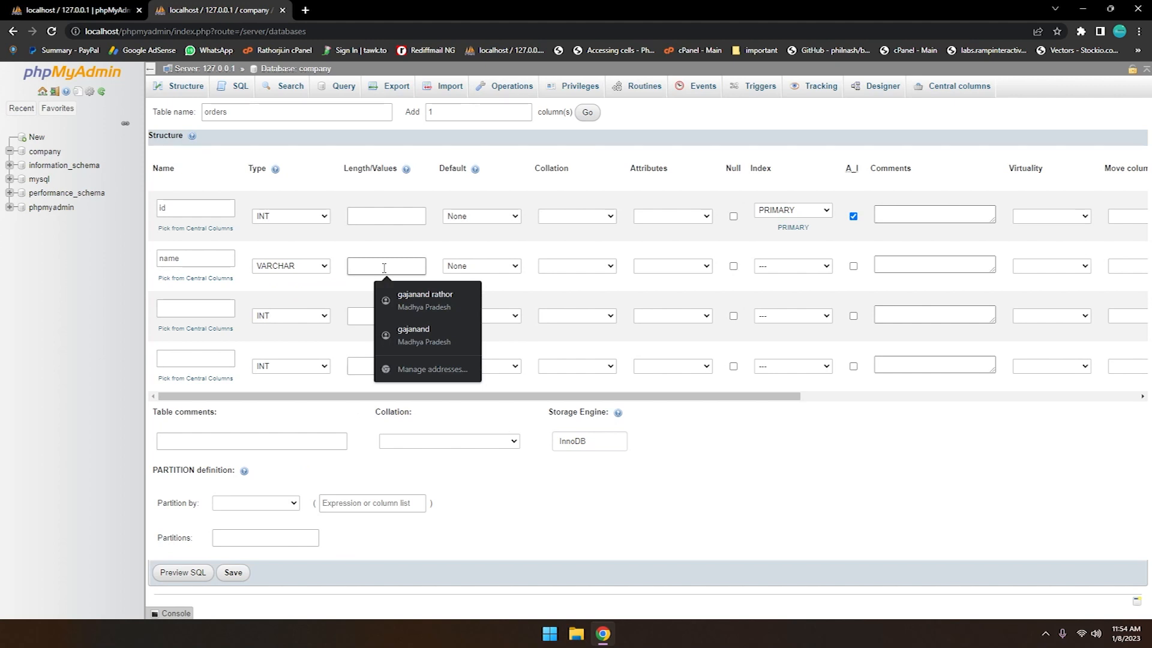
text(150)
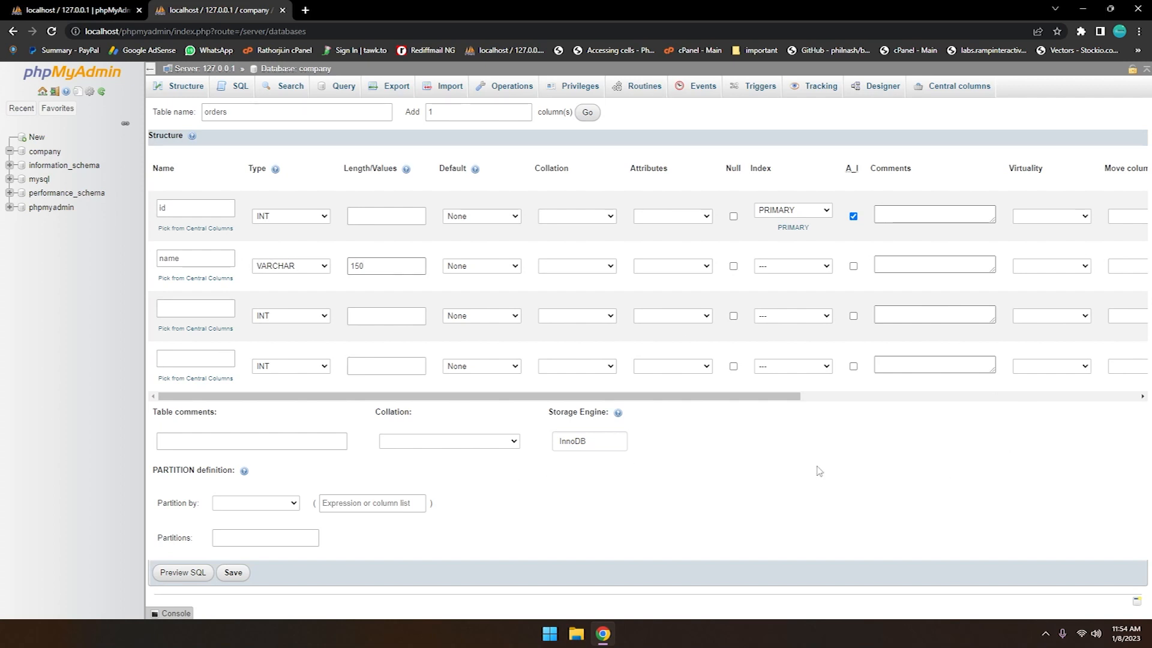
click(233, 572)
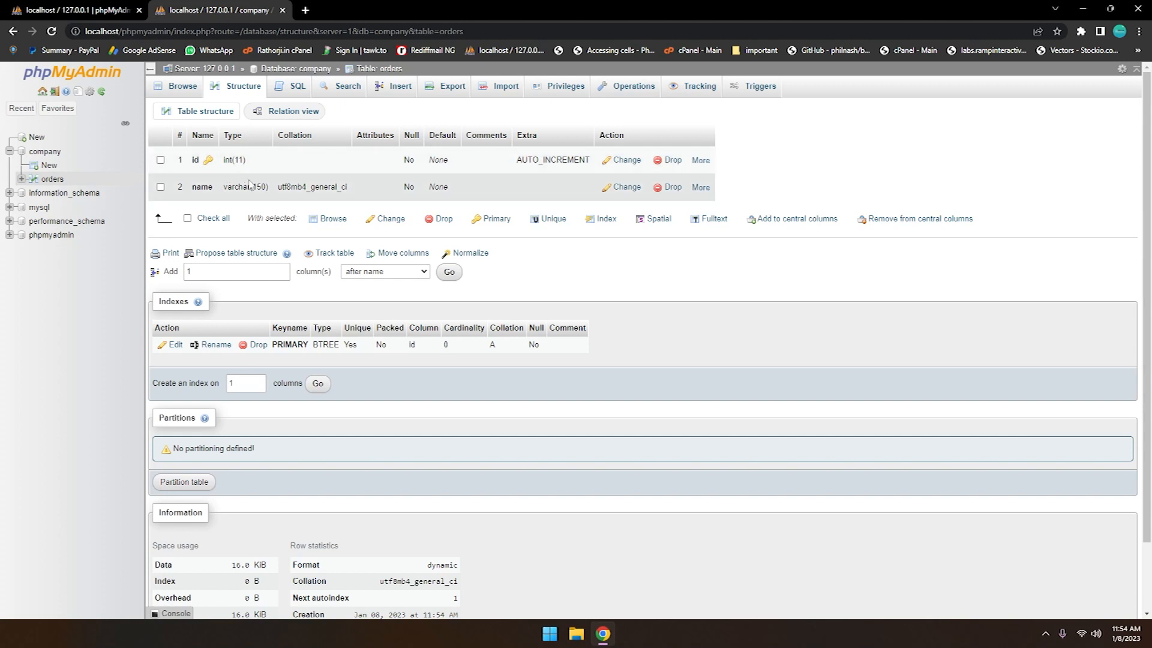
Step: Insert a row with the name laptop into the orders table and display the table's rows
click(397, 88)
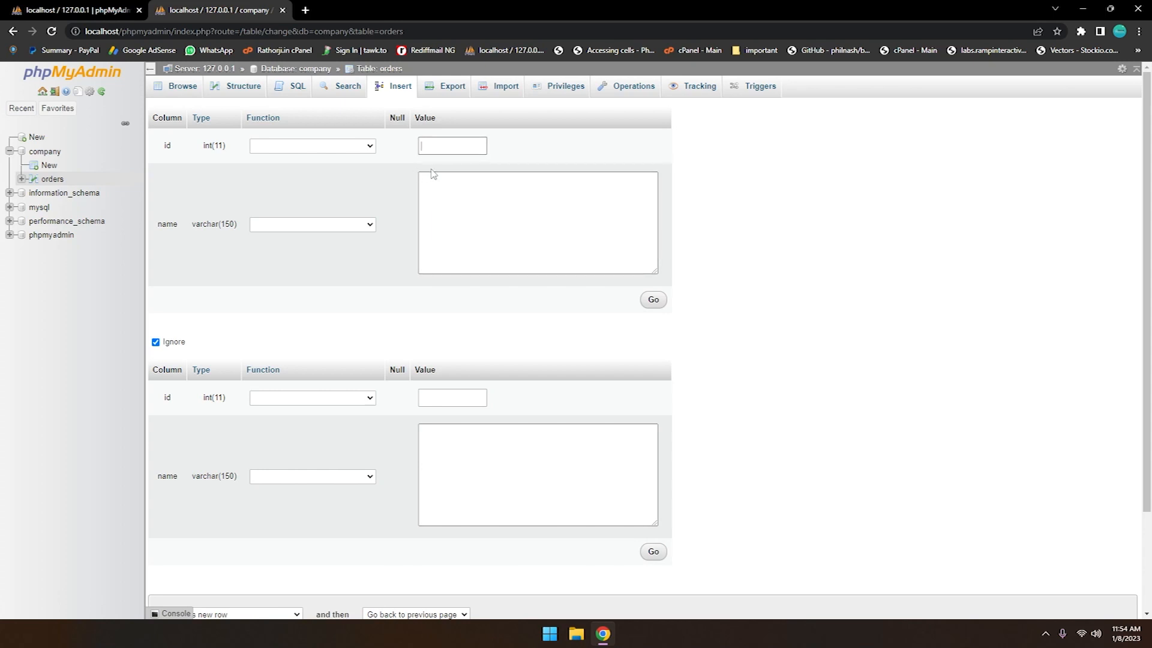
click(442, 186)
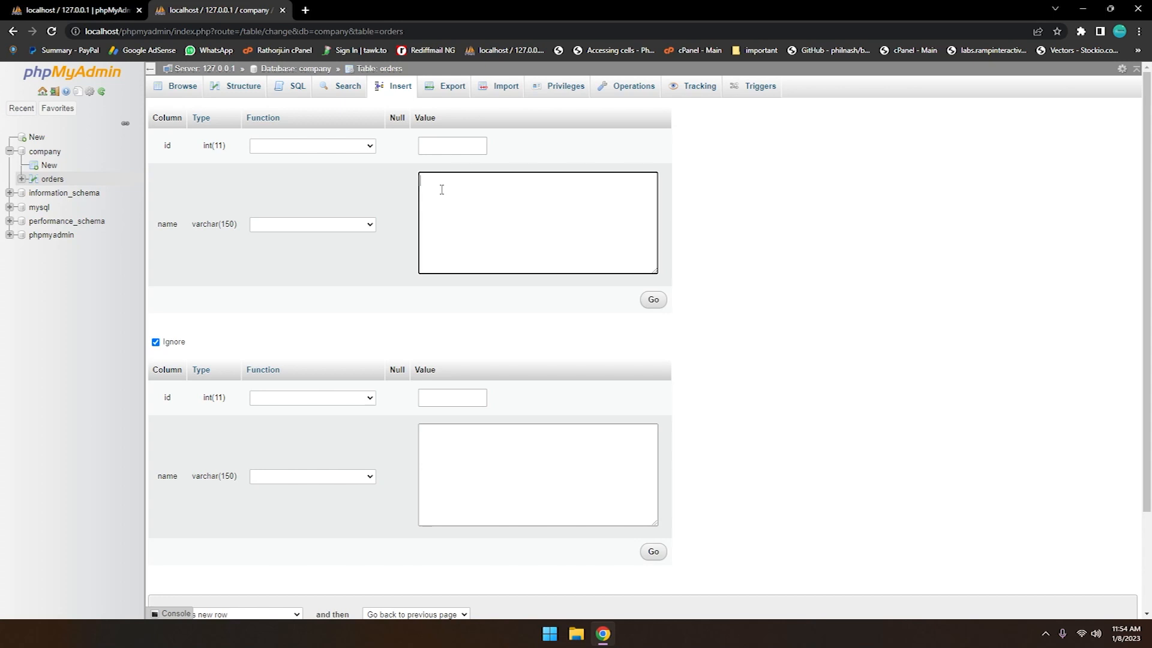
text(Pe)
key(BackSpace)
key(BackSpace)
text(laptop)
click(653, 300)
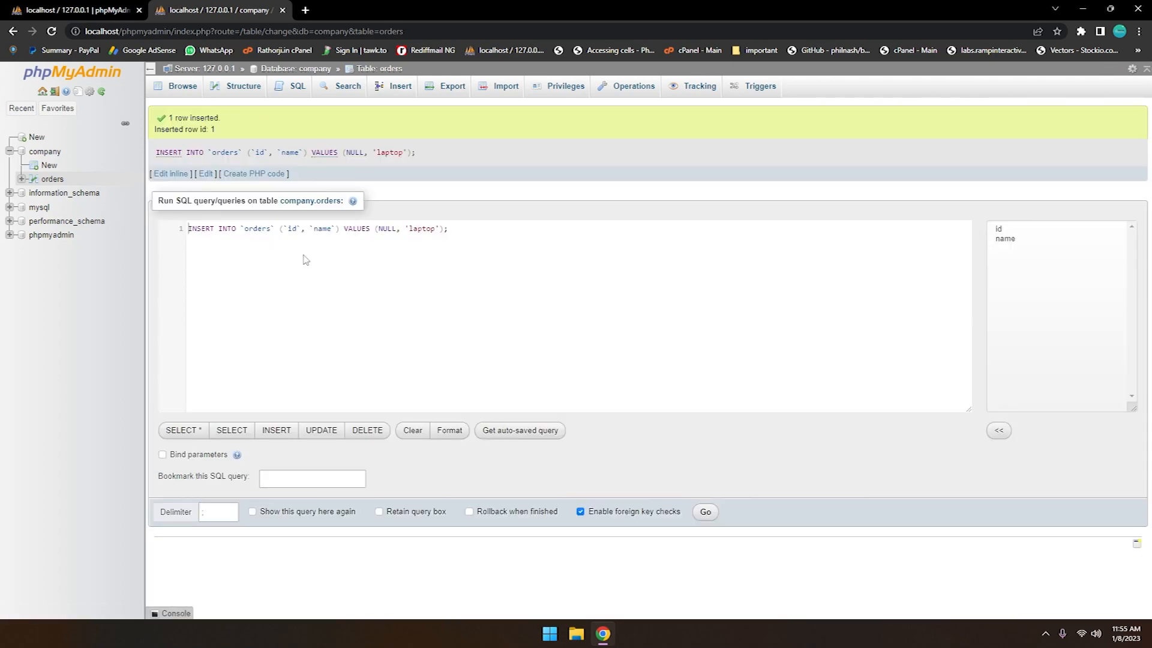
click(52, 180)
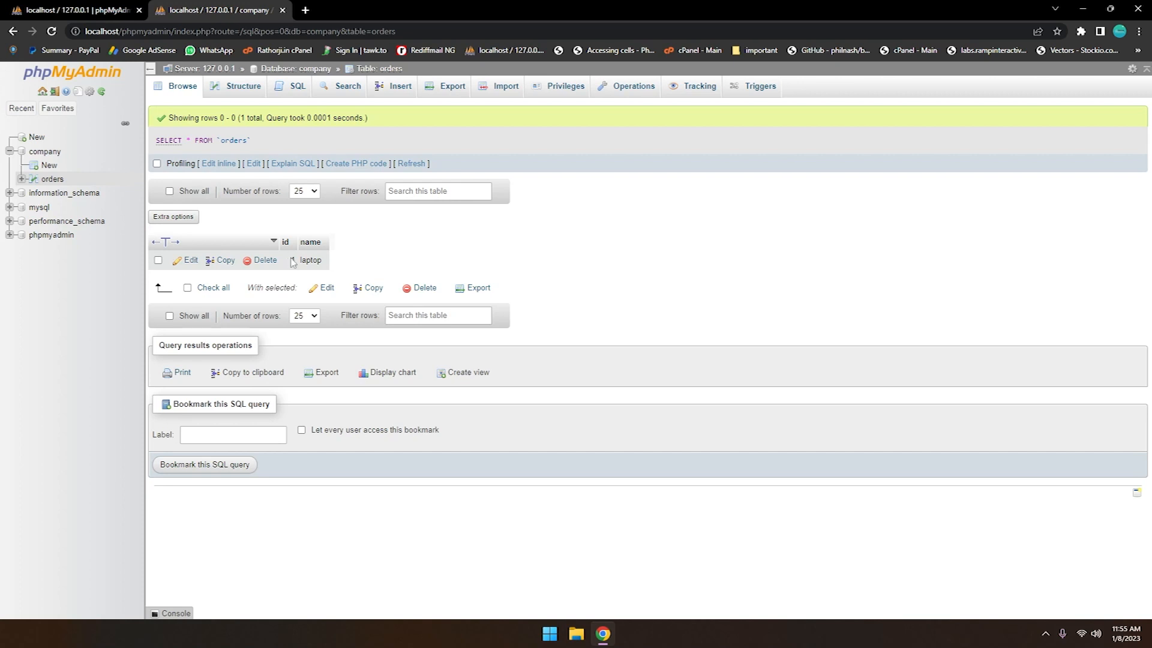
Step: Insert another row with the name Keyboard into the orders table and display the table's rows
click(396, 86)
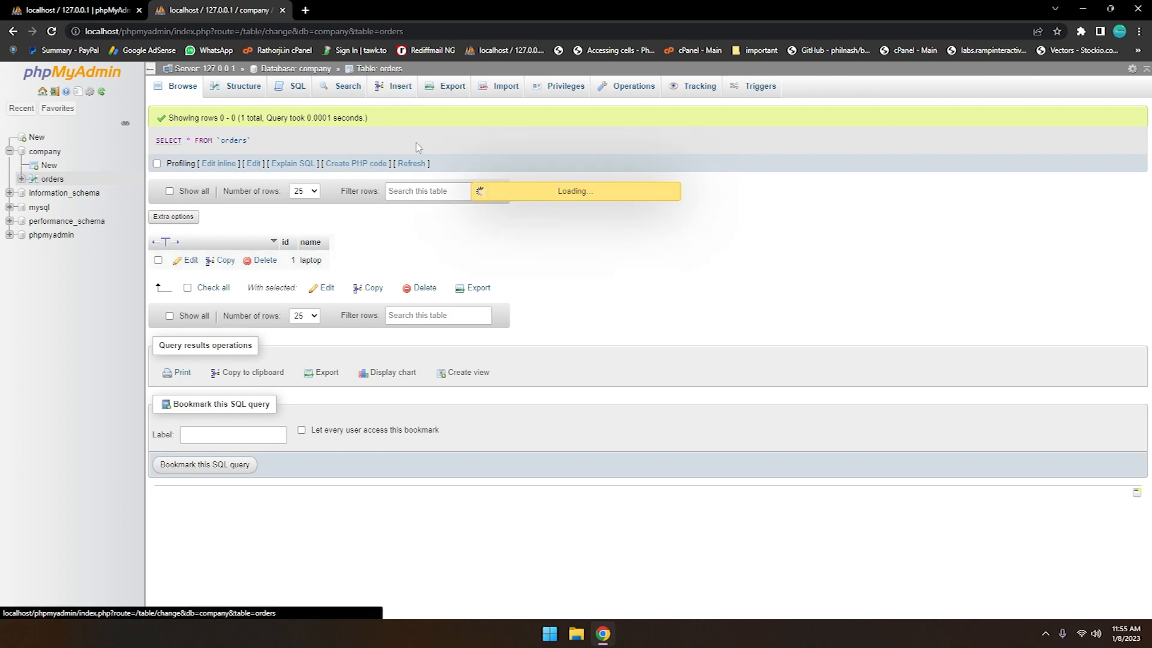
click(457, 202)
text(Keyboard)
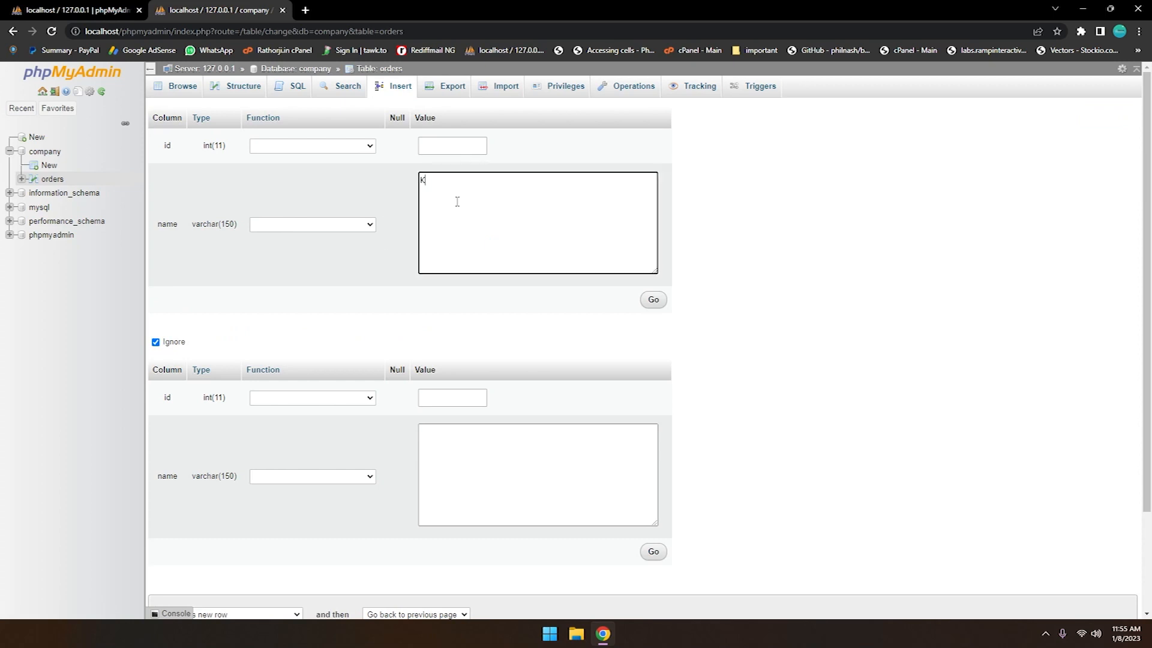
click(653, 300)
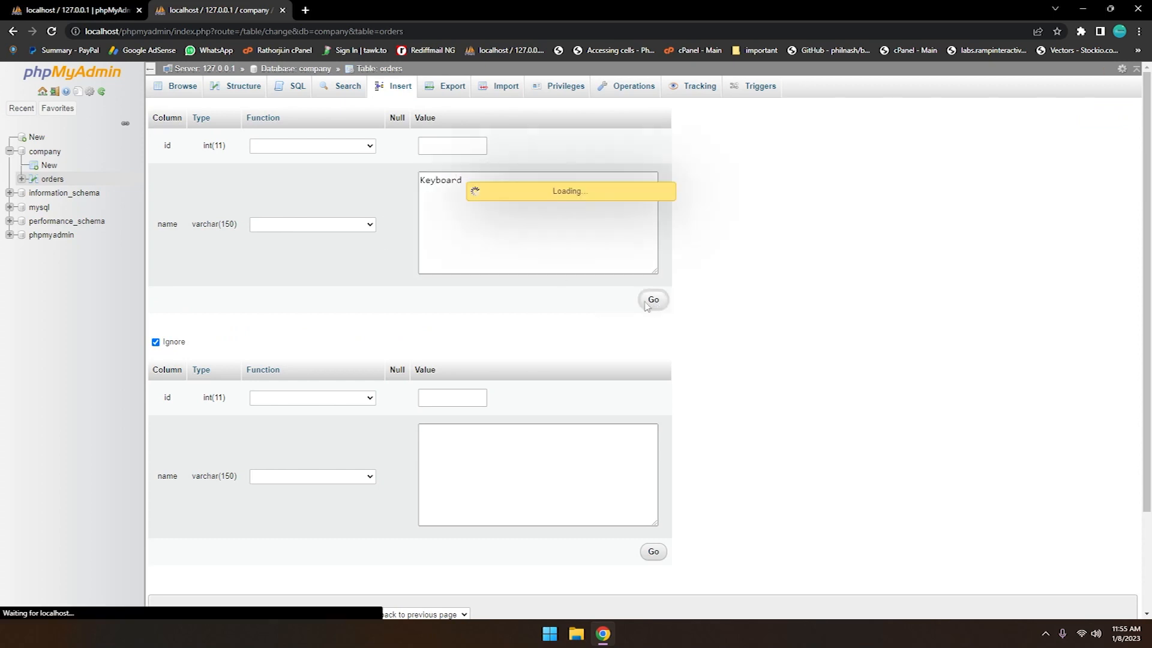
click(48, 180)
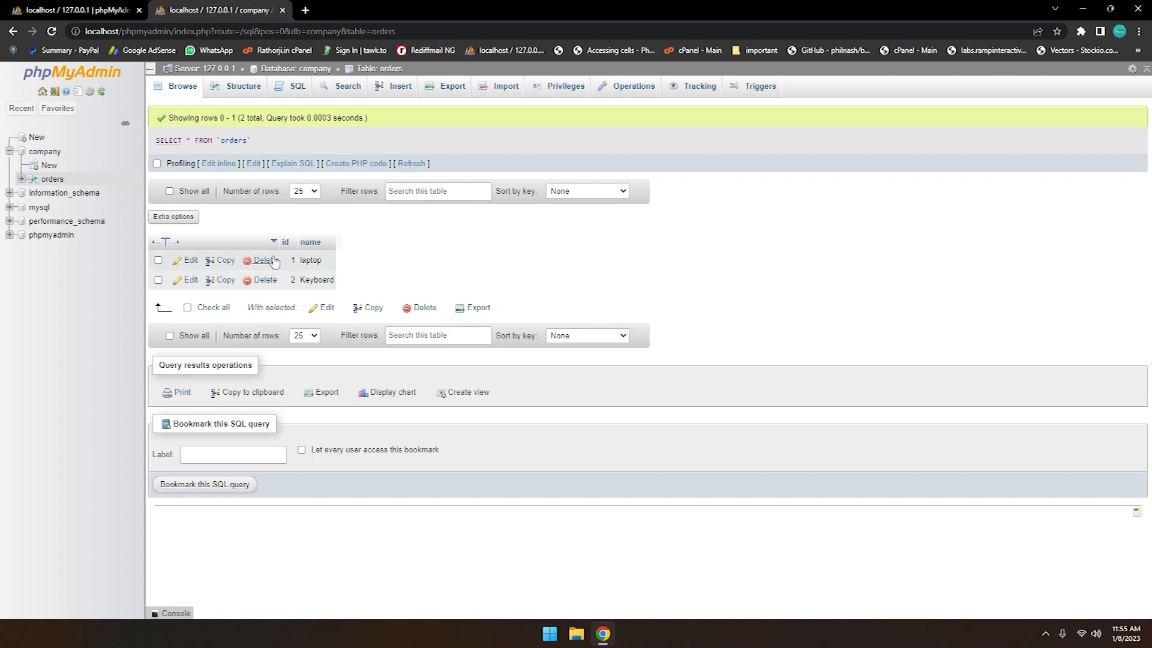
Step: Replace the default query on the orders table with CREATE DATABASE test; and run it
click(293, 90)
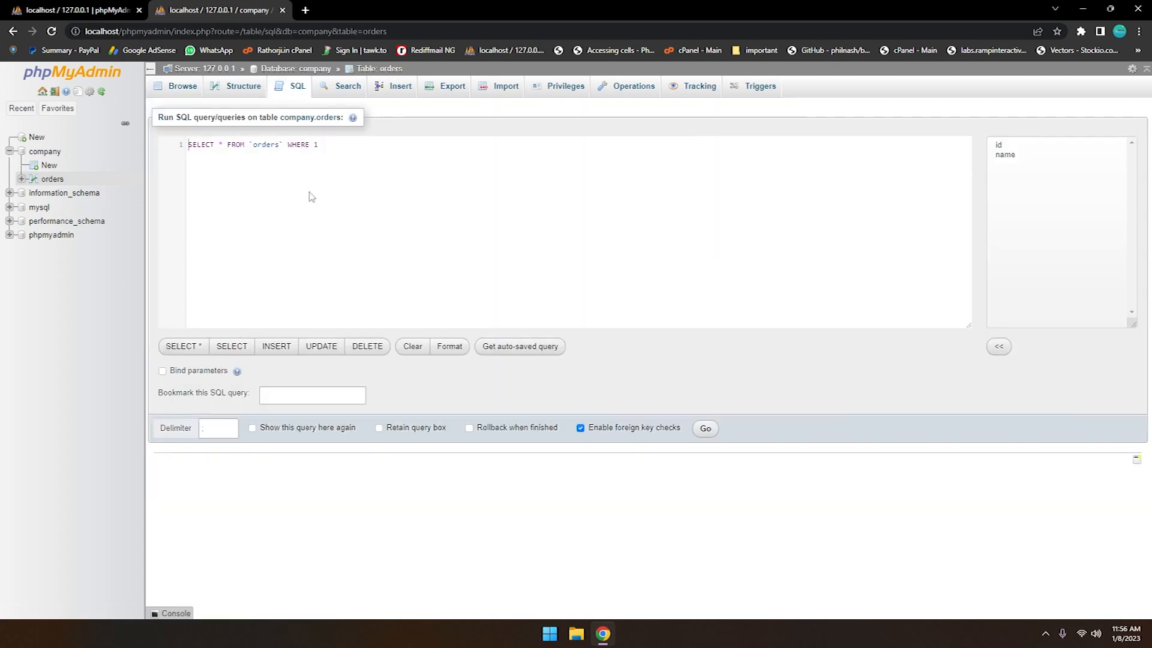
drag(346, 147, 159, 154)
key(BackSpace)
text(Create)
key(Return)
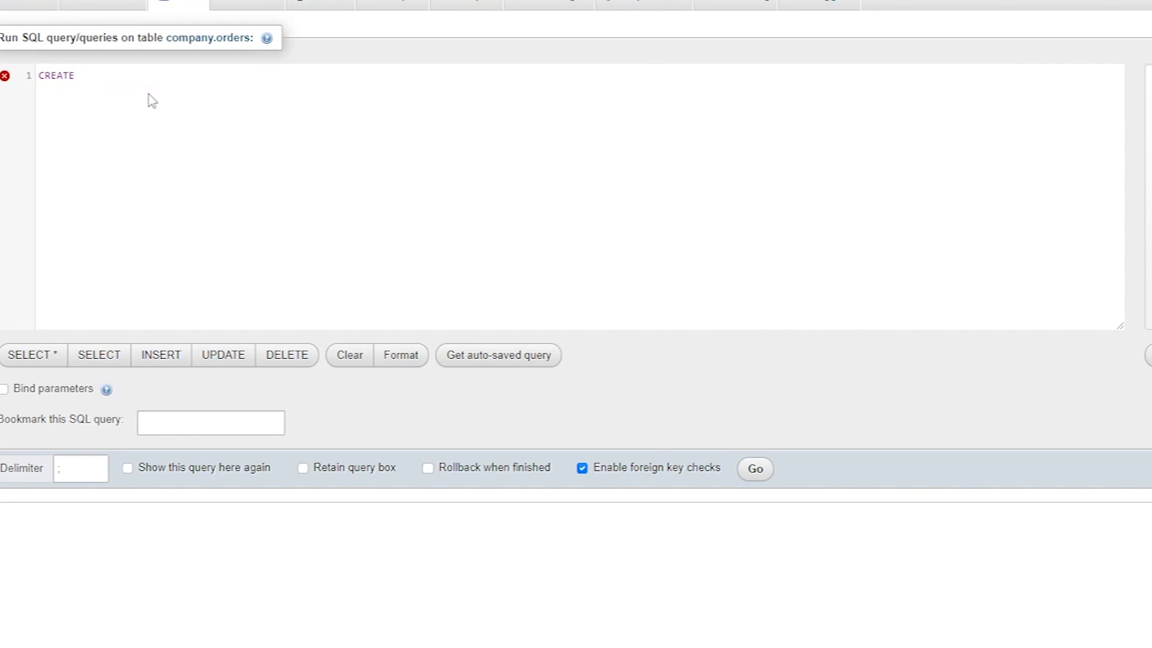
text(data)
key(Down)
key(Return)
text(test;)
drag(180, 82, 33, 77)
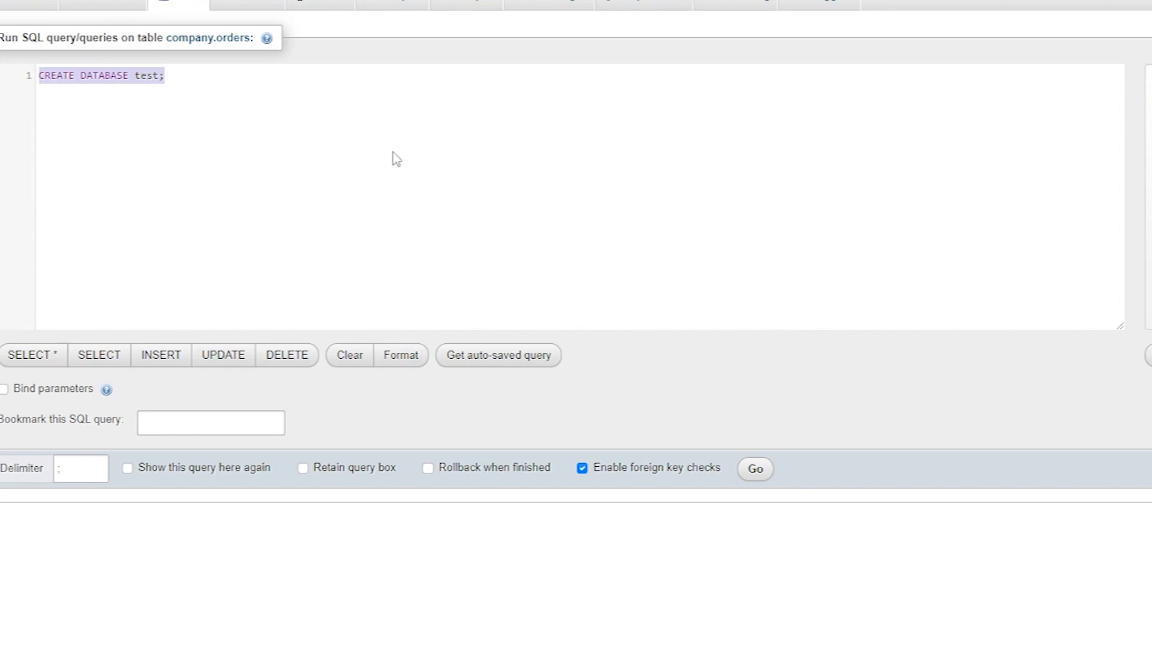
drag(193, 96, 34, 90)
click(703, 427)
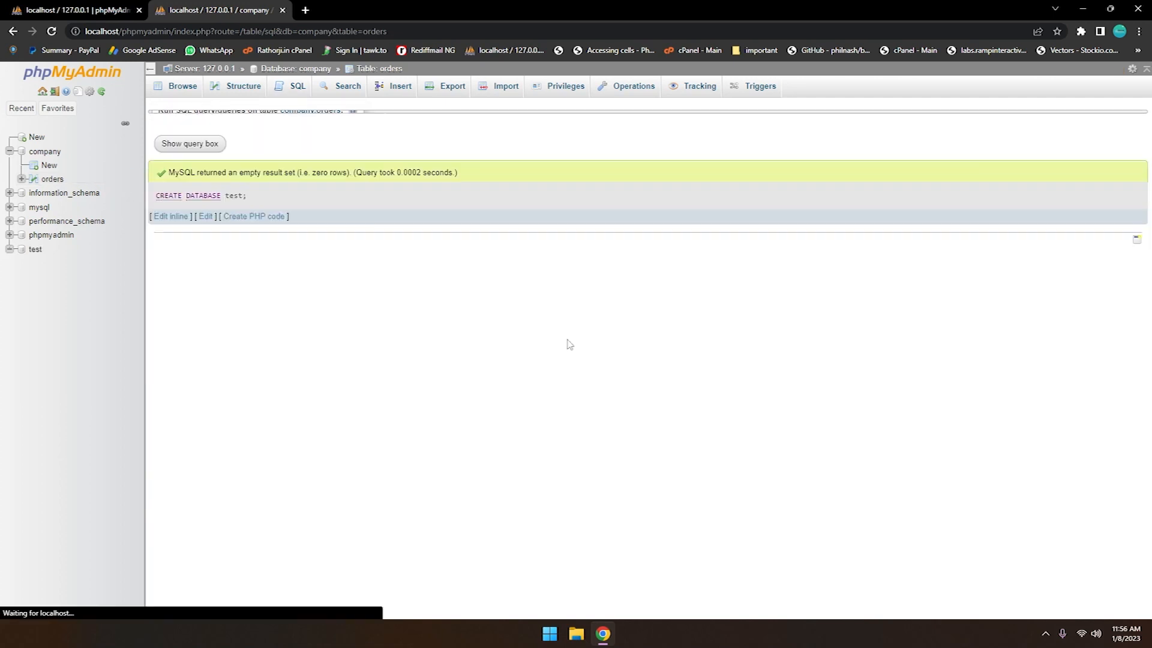
Step: View the test database's structure and open the SQL editor for the company database
click(35, 249)
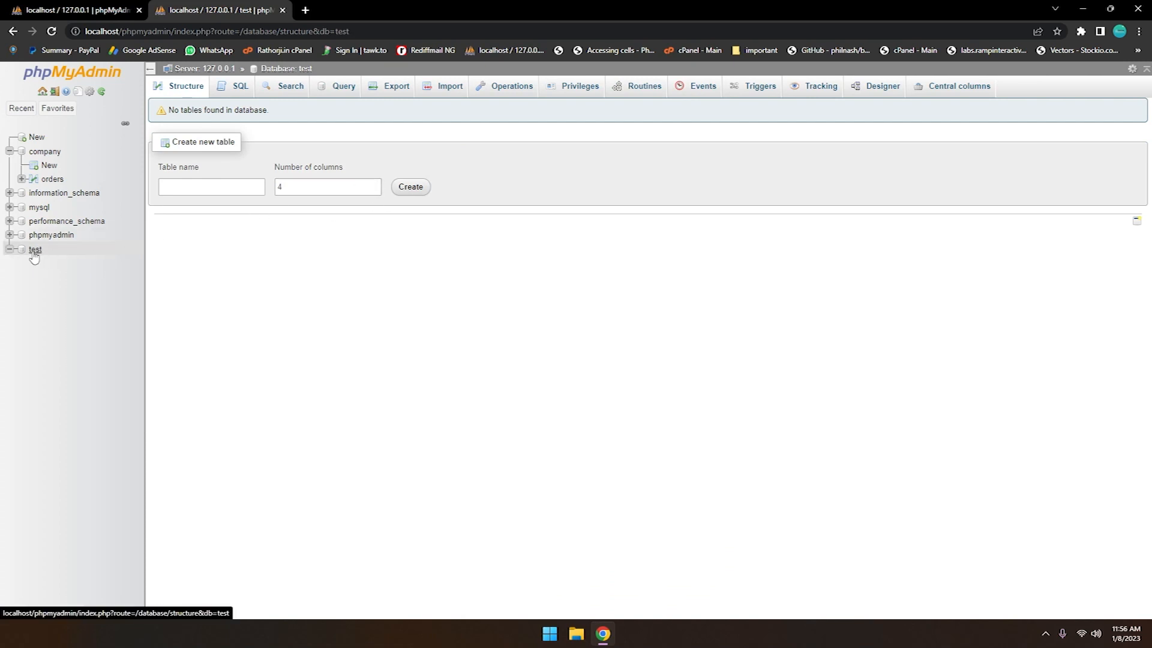
click(44, 154)
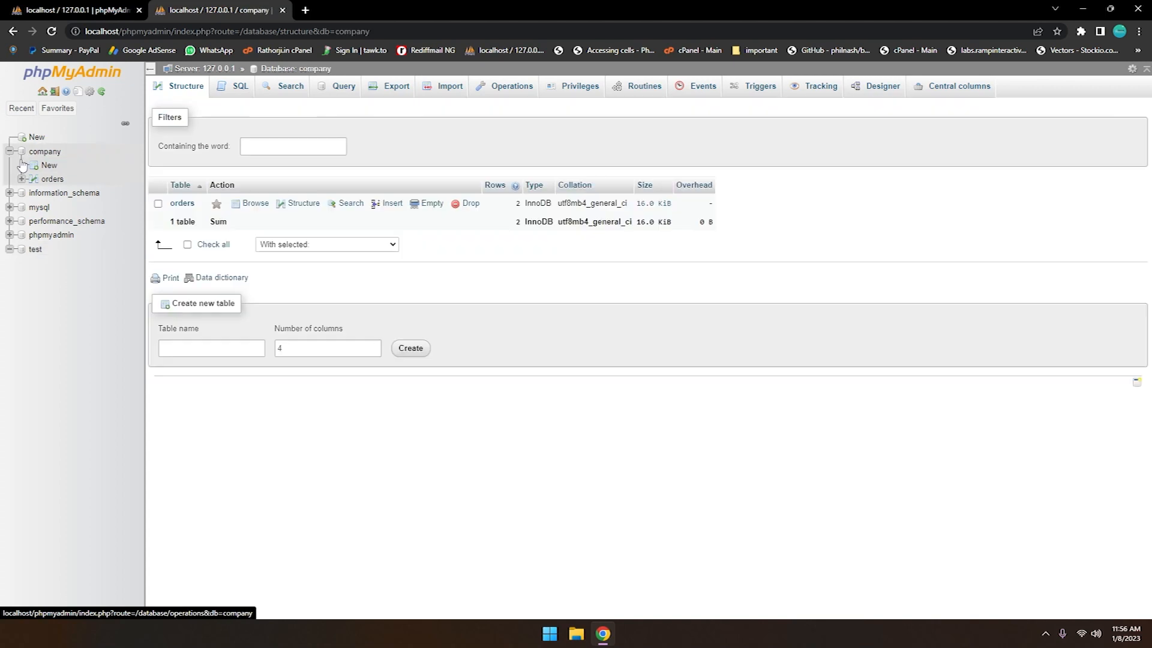
click(242, 89)
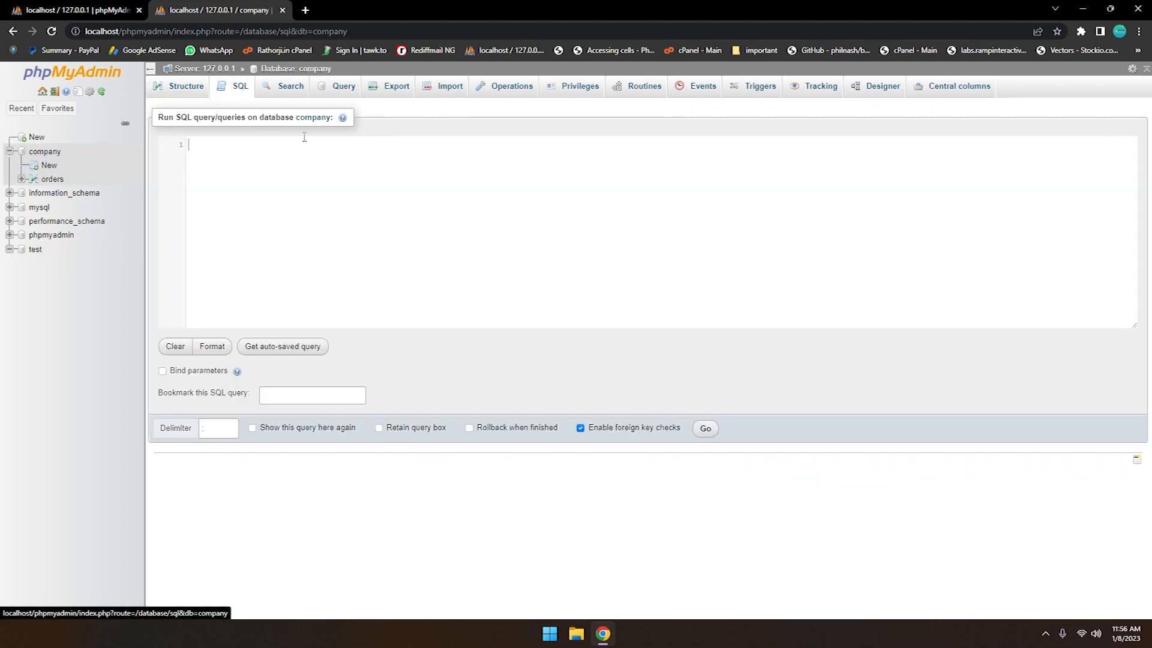
Step: Return to the server level and run the SQL query USE test;
click(42, 93)
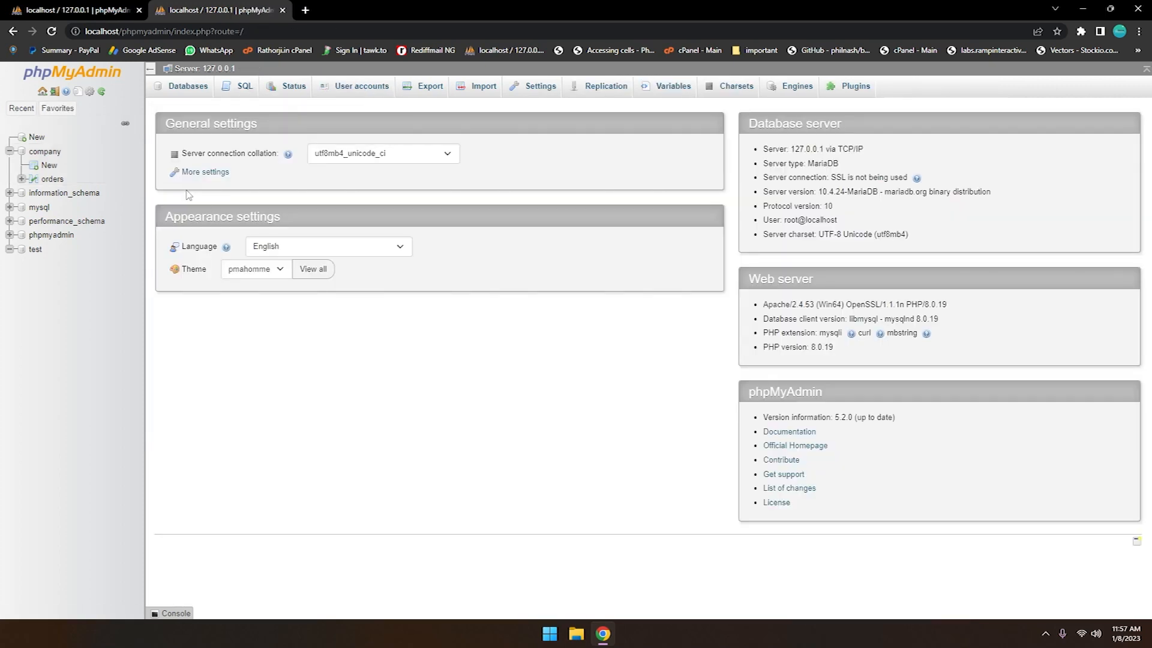
click(242, 85)
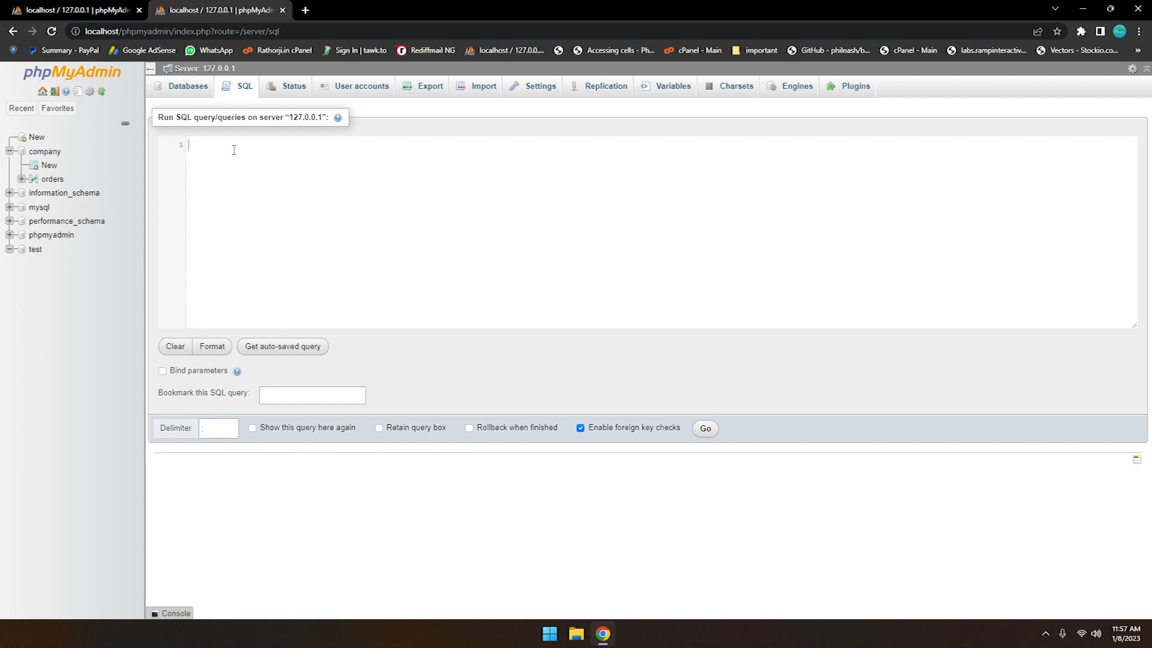
text(use)
key(BackSpace)
key(BackSpace)
key(BackSpace)
key(BackSpace)
text(use)
key(Return)
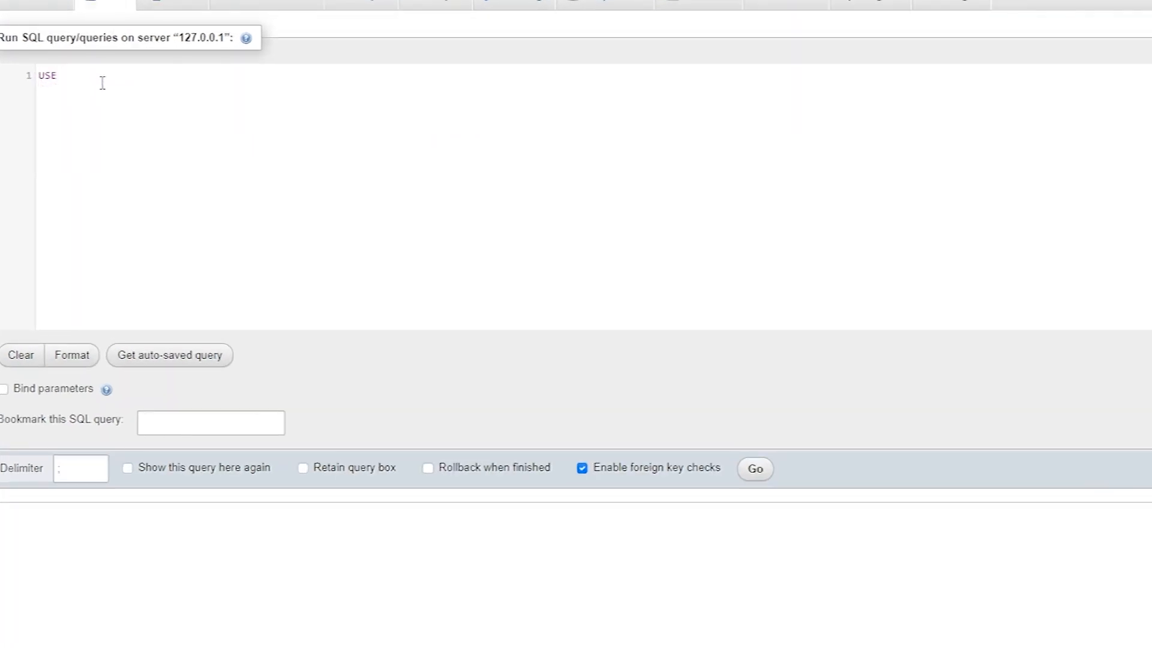
text(test;)
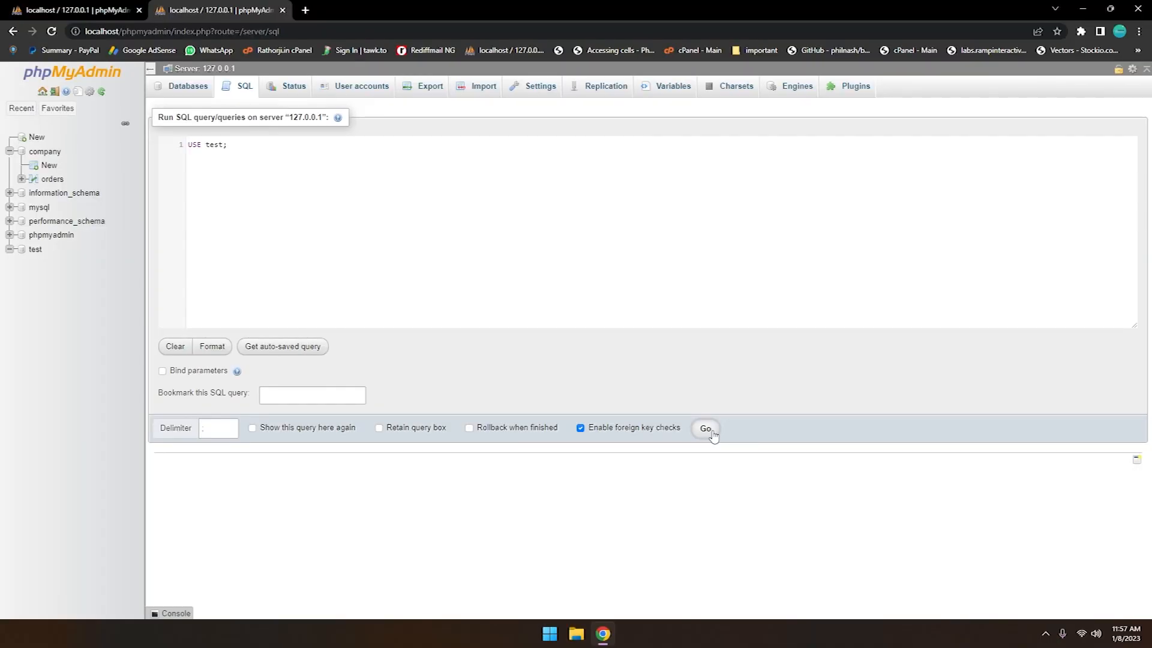
click(756, 469)
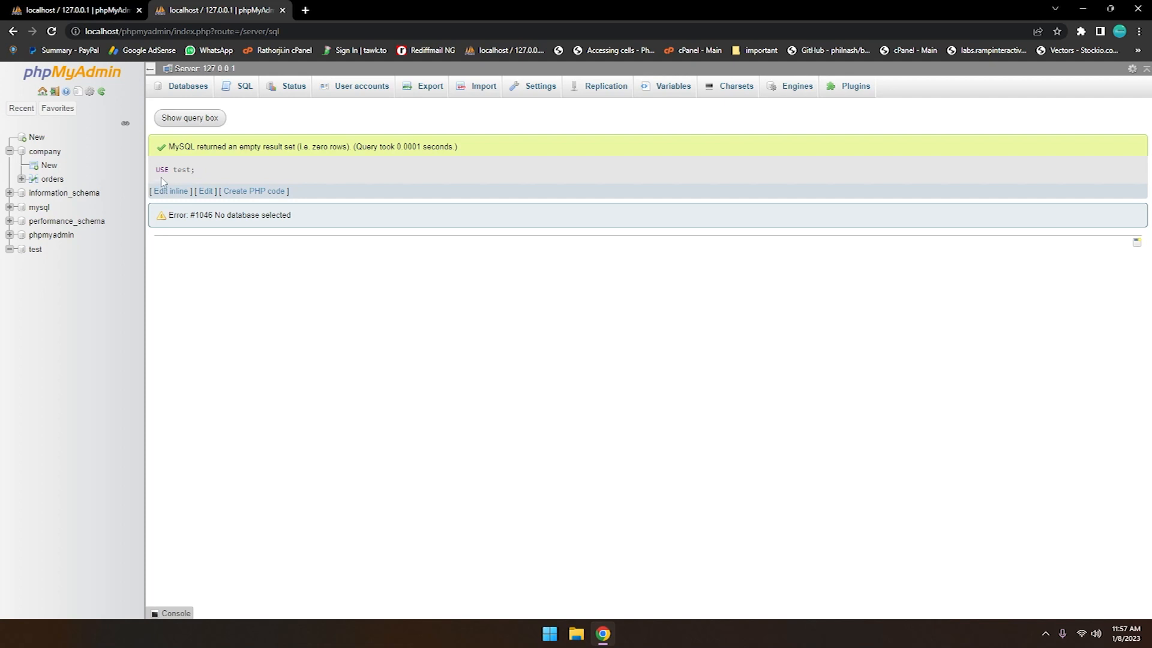
Step: Start a new server-level SQL query with CREATE TABLE customers and an empty pair of parentheses closed by a semicolon
click(245, 88)
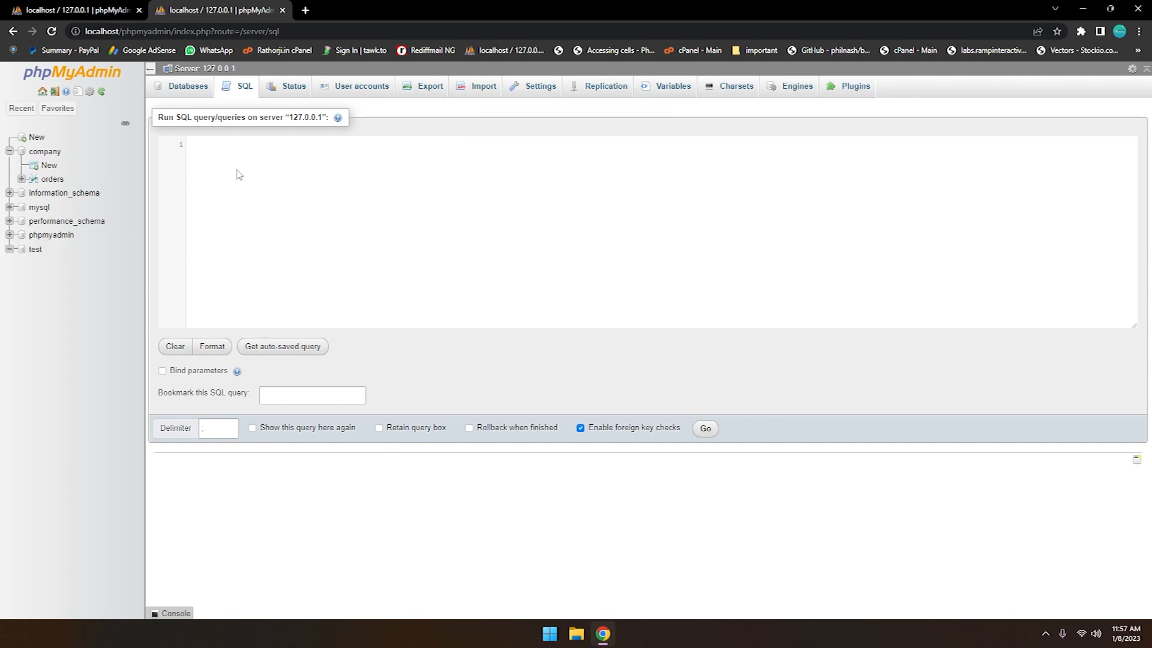
text(CREATE tab)
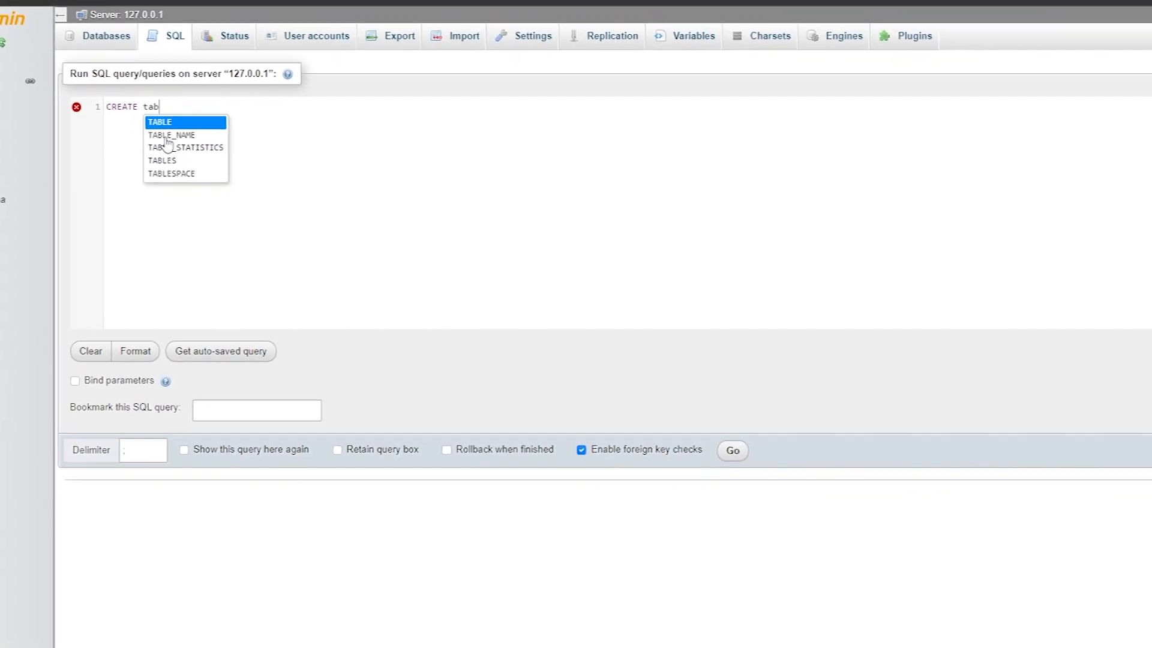
key(Return)
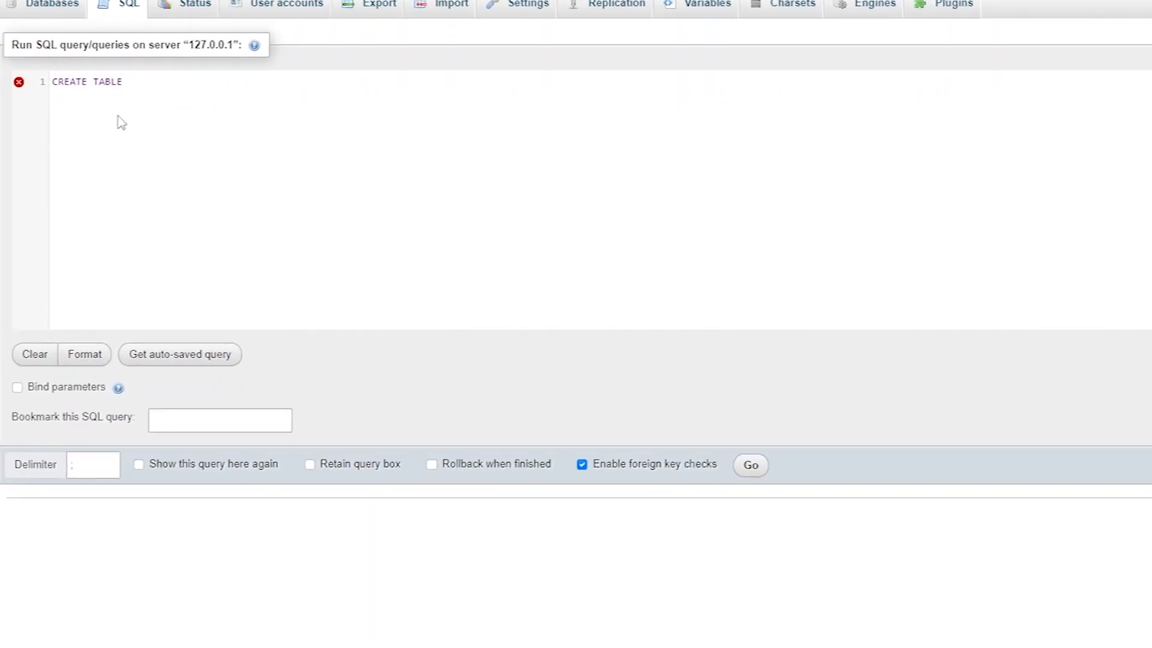
text(custome)
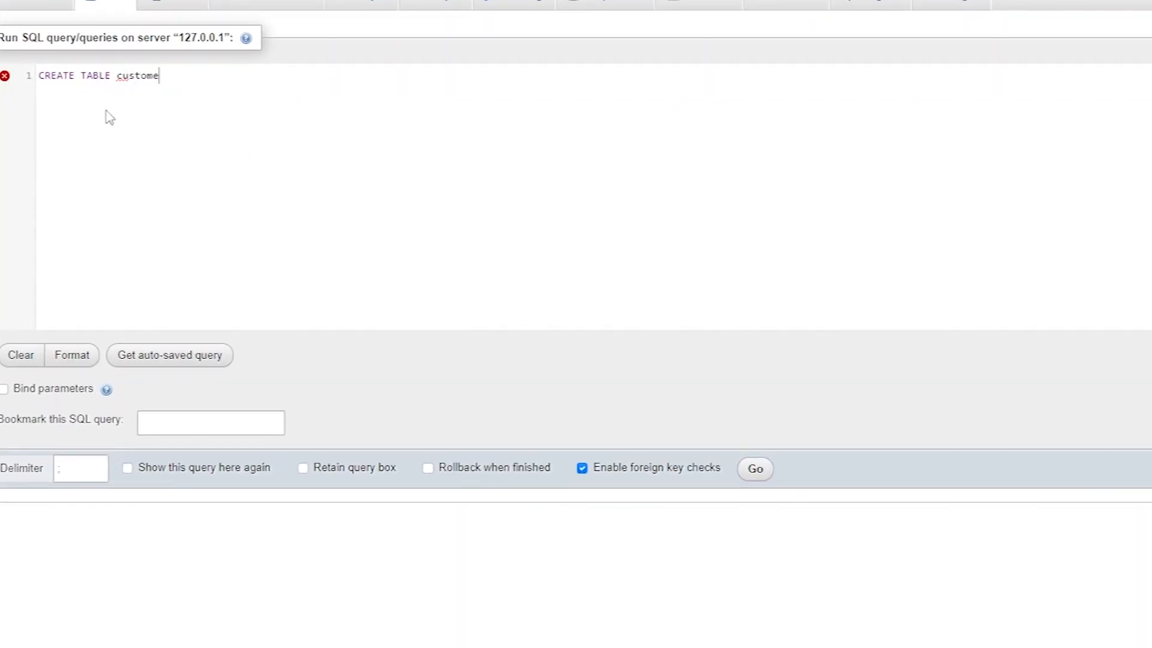
text(rs)
key(BackSpace)
key(BackSpace)
key(BackSpace)
text(();)
key(Left)
Step: Define the id column as INT(10) inside the parentheses of the customers table statement
text(id in)
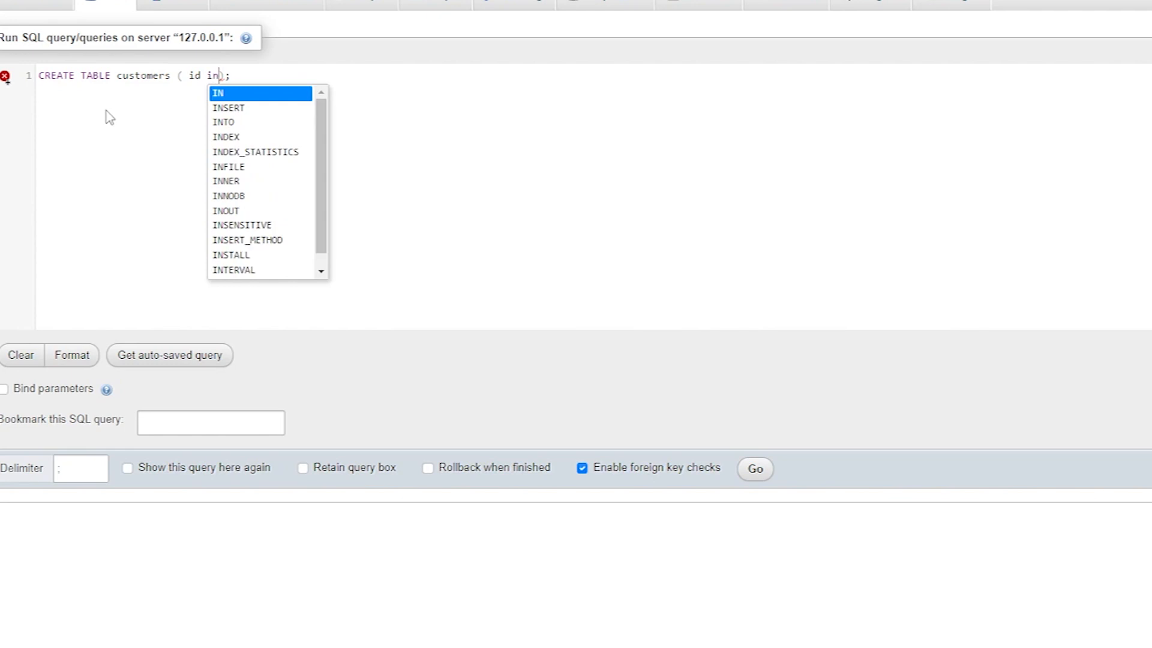
key(Return)
key(BackSpace)
key(BackSpace)
text(int)
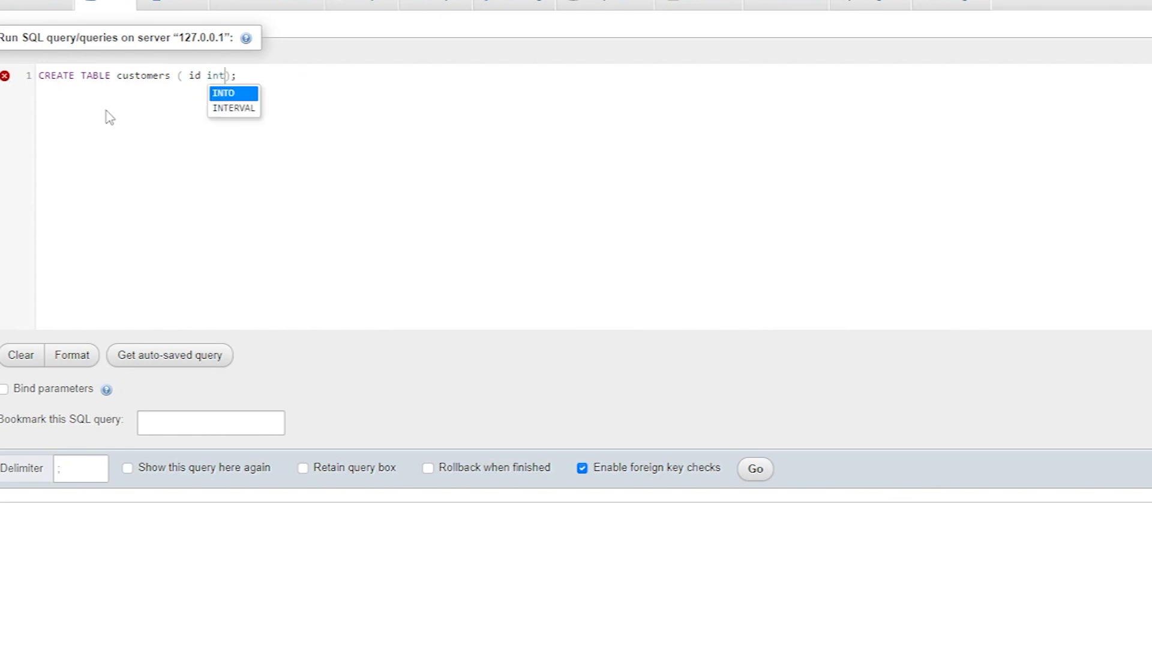
key(BackSpace)
key(BackSpace)
key(BackSpace)
text(INT)
text((10))
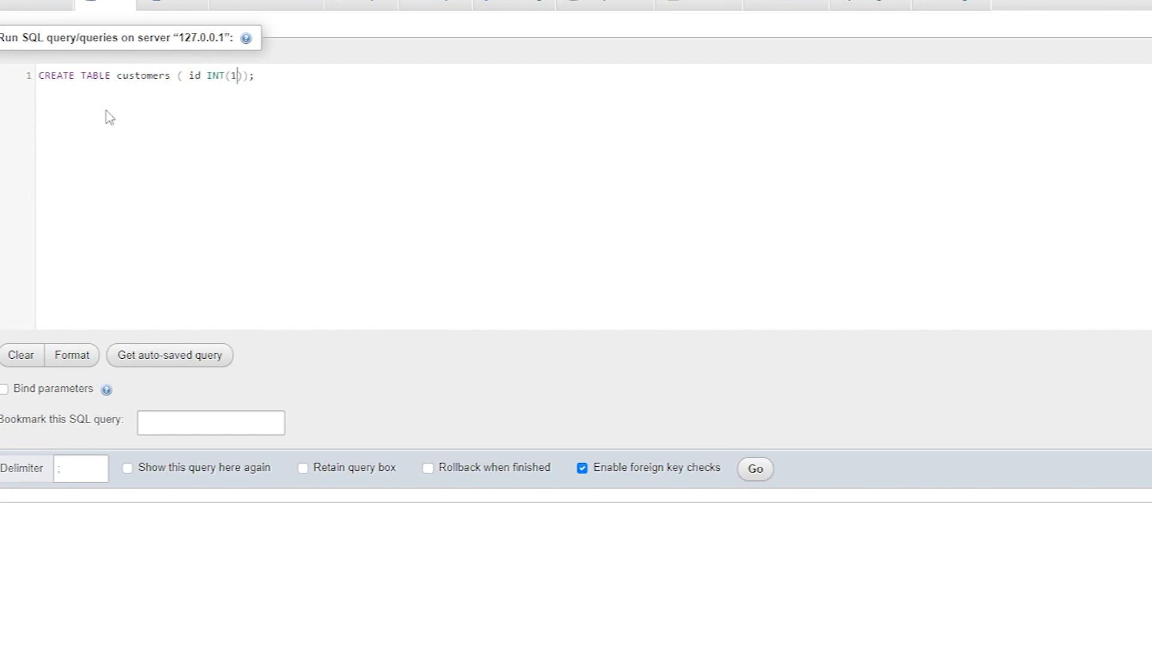
Step: Add the name and city columns to the customers table statement, both as VARCHAR(50)
text(), NAME)
key(BackSpace)
key(BackSpace)
key(BackSpace)
key(BackSpace)
text(name VAR)
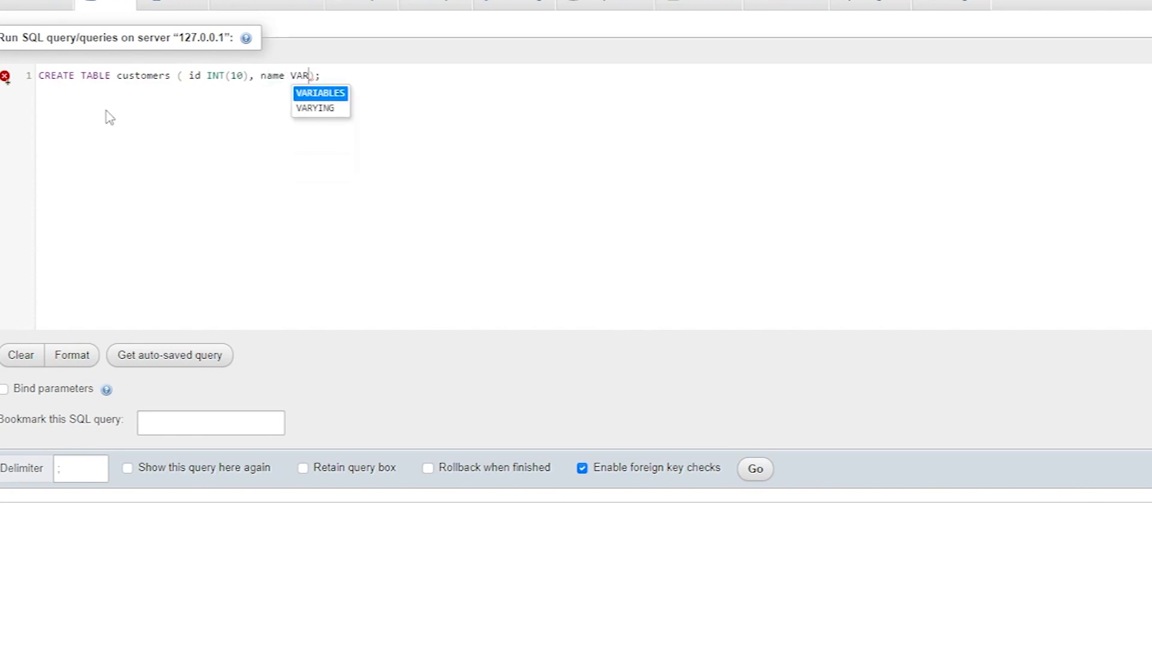
text(CHAR()
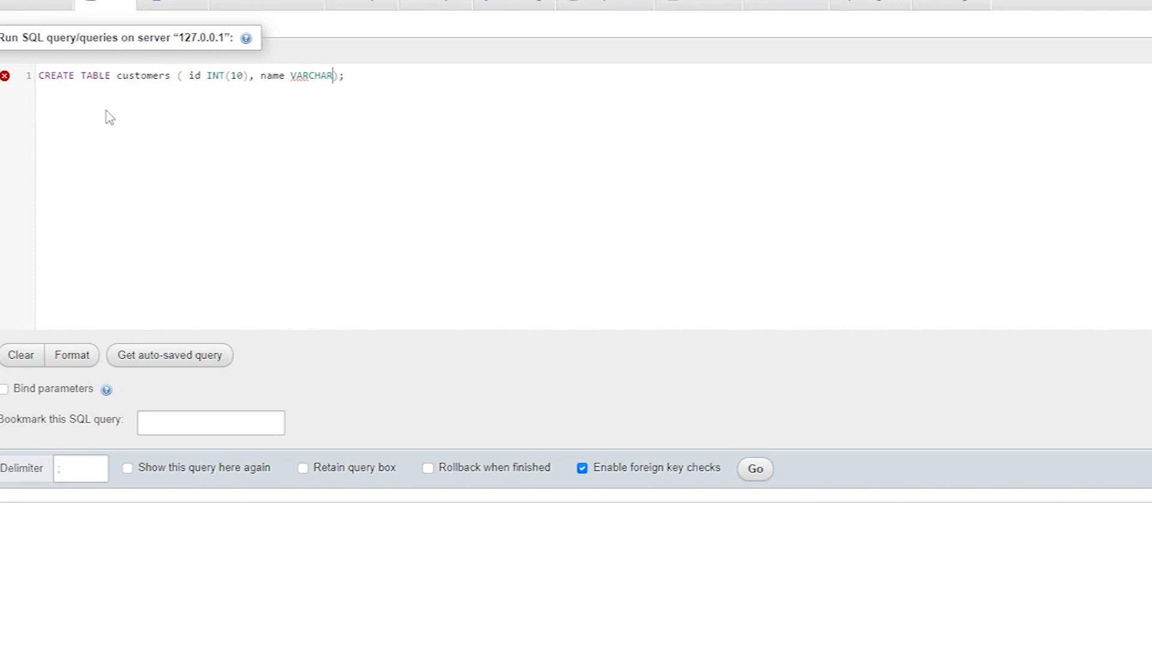
text(50), city VARCHAR())
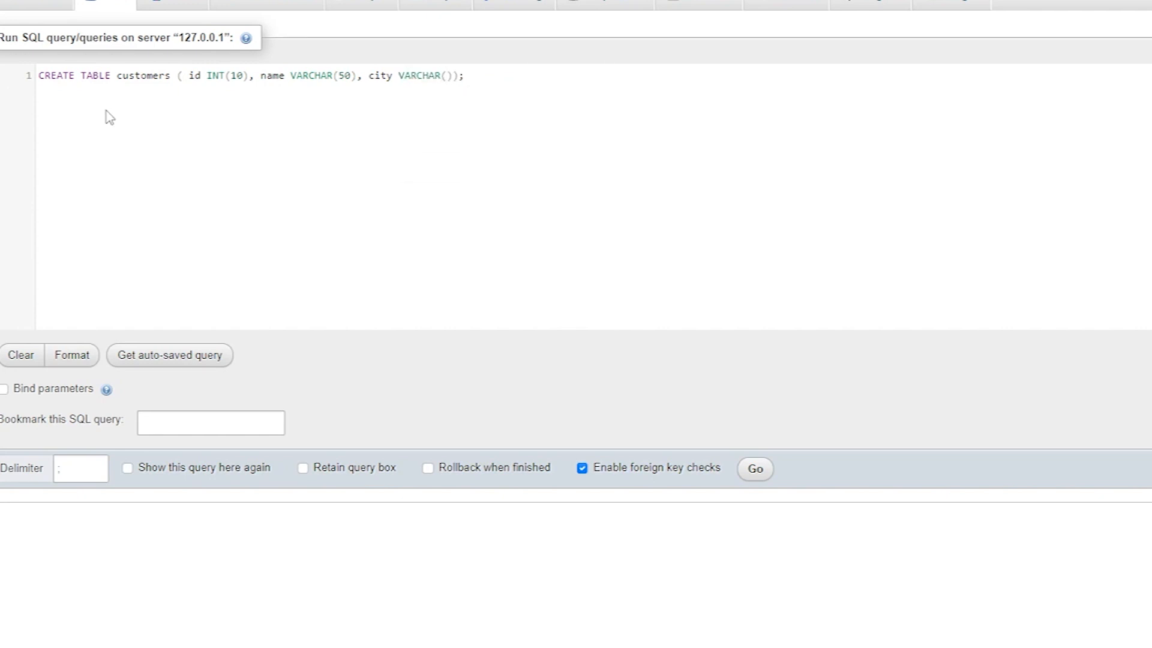
text(50)
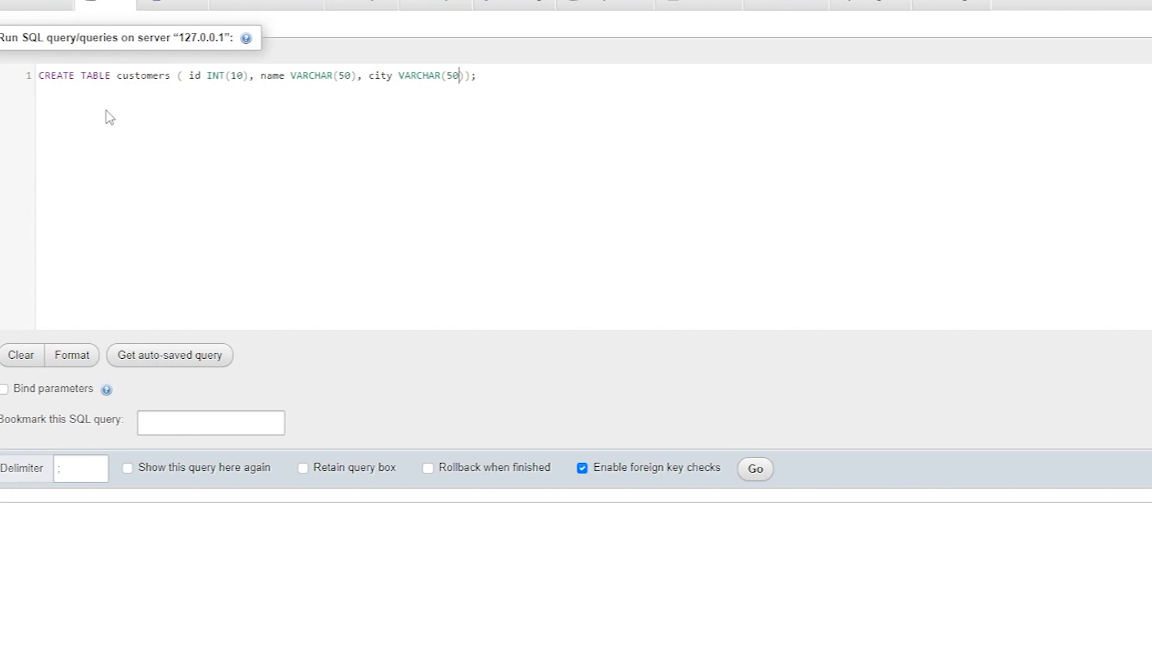
Step: Add PRIMARY KEY(id) to the end of the column definitions and try to run the CREATE TABLE statement at server level
text(, PRIMARY KEY(I)
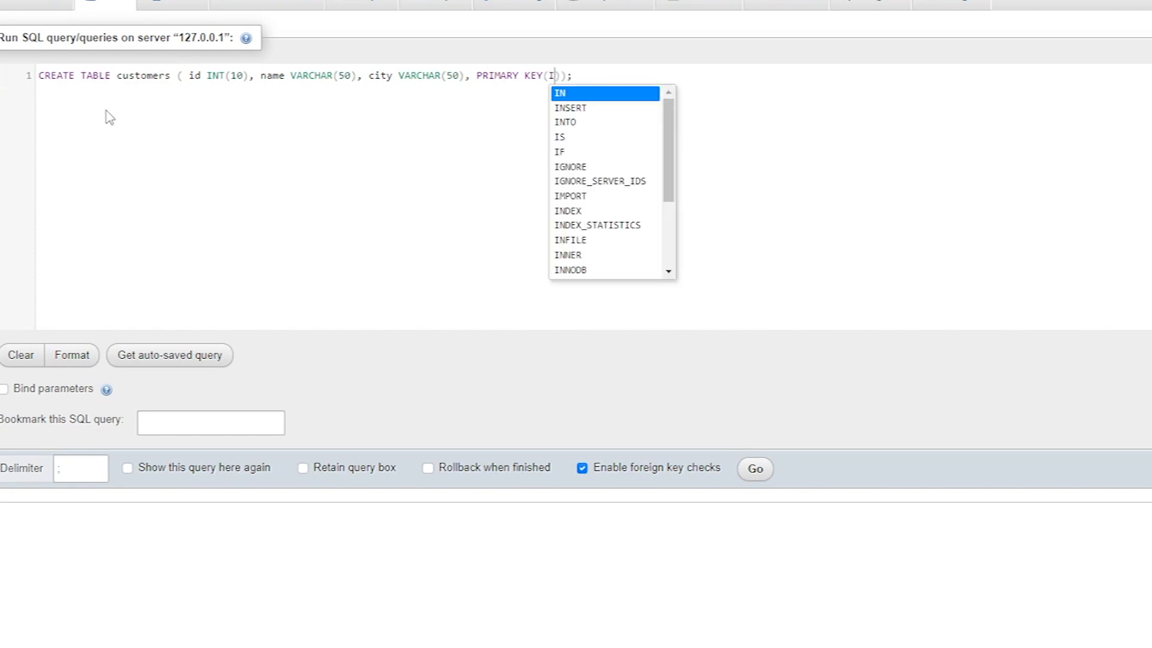
text(d)
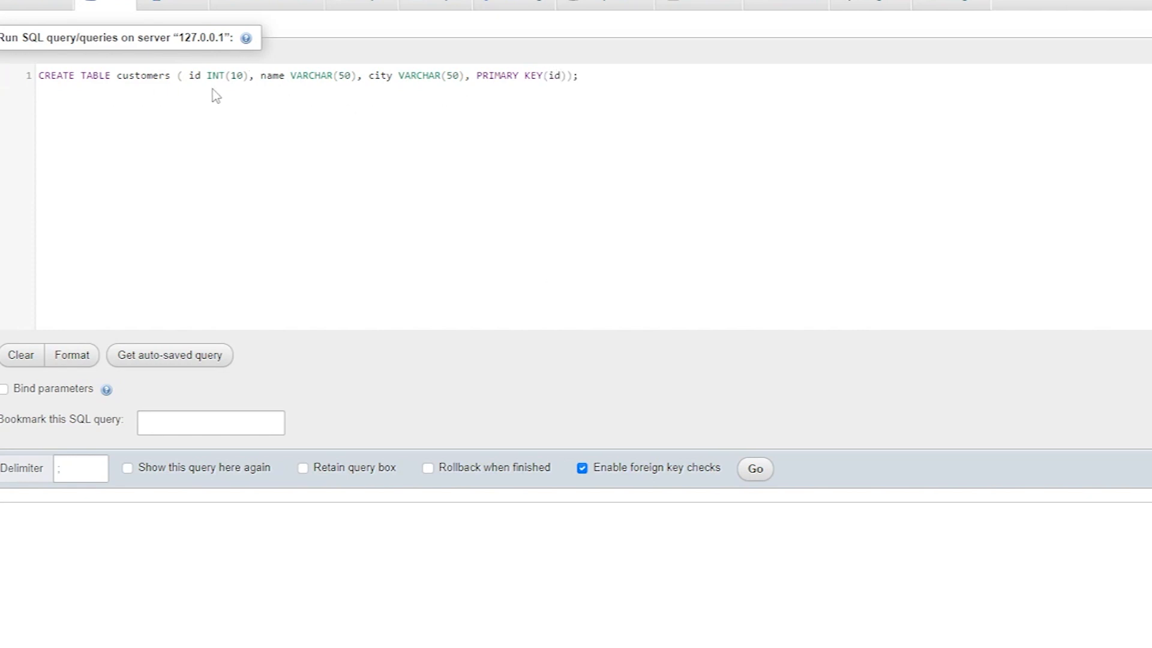
double_click(197, 76)
click(588, 74)
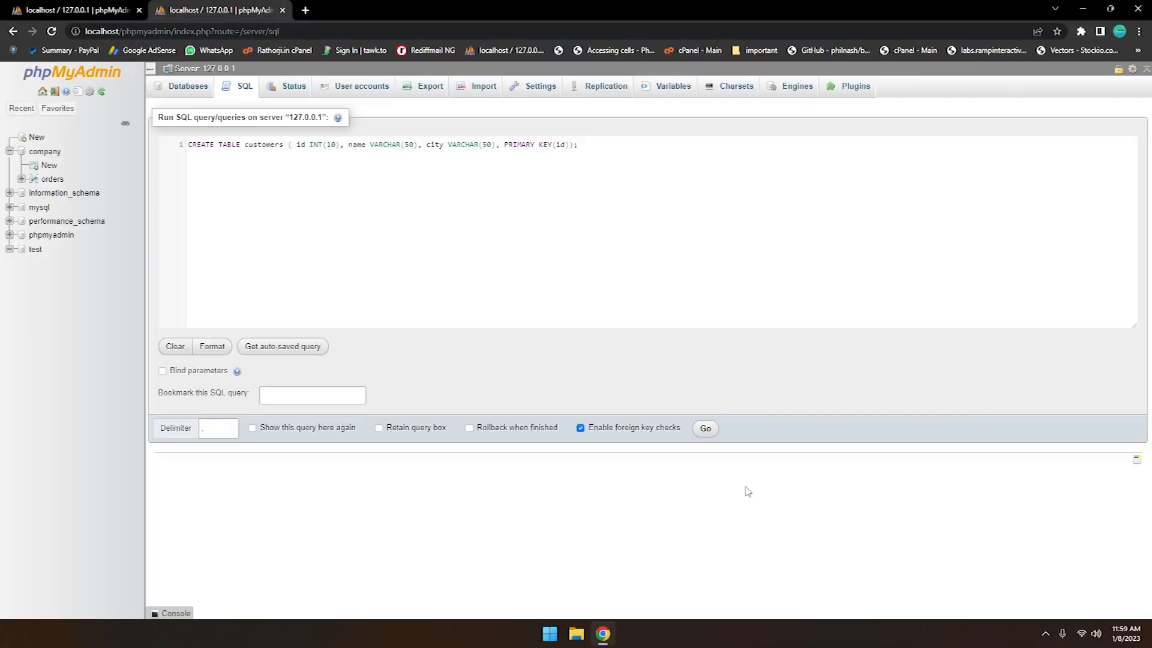
click(705, 428)
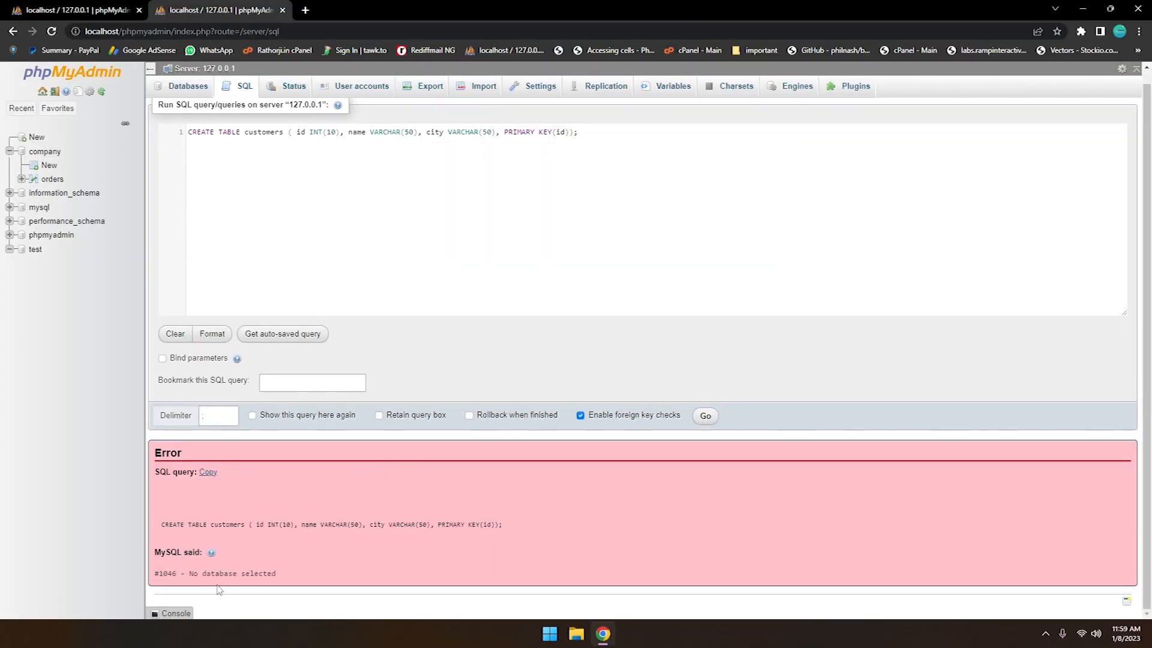
Step: Copy the whole CREATE TABLE customers statement, replace it in the editor with USE test; and run that query
key(ctrl+a)
key(ctrl+c)
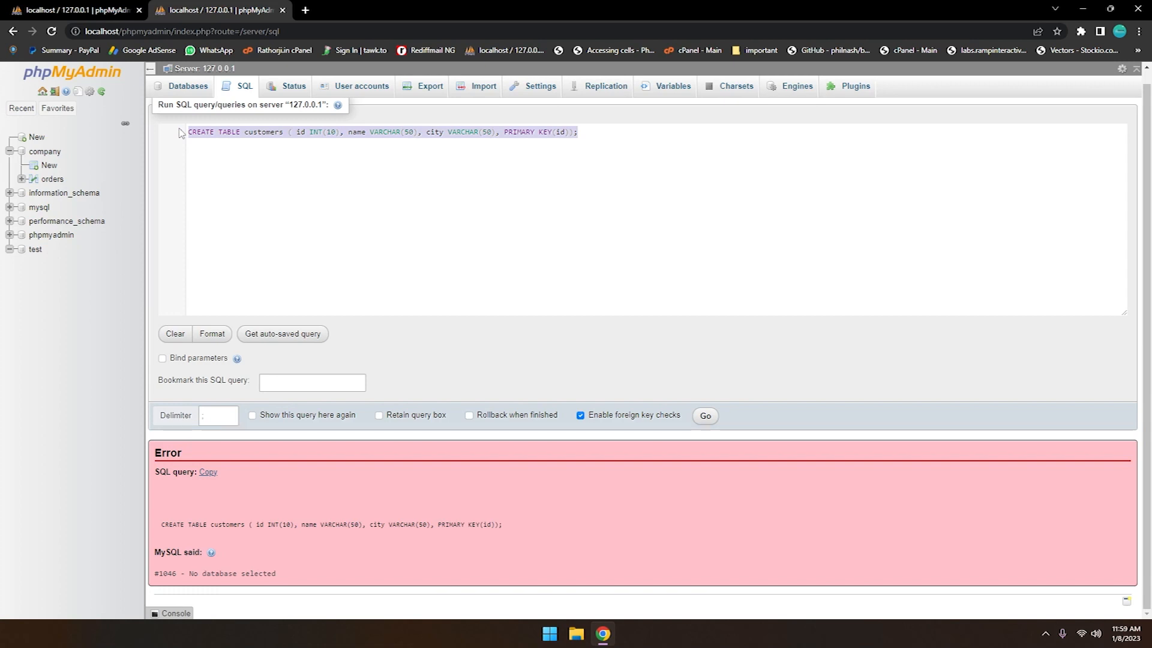
key(BackSpace)
text(USE test;)
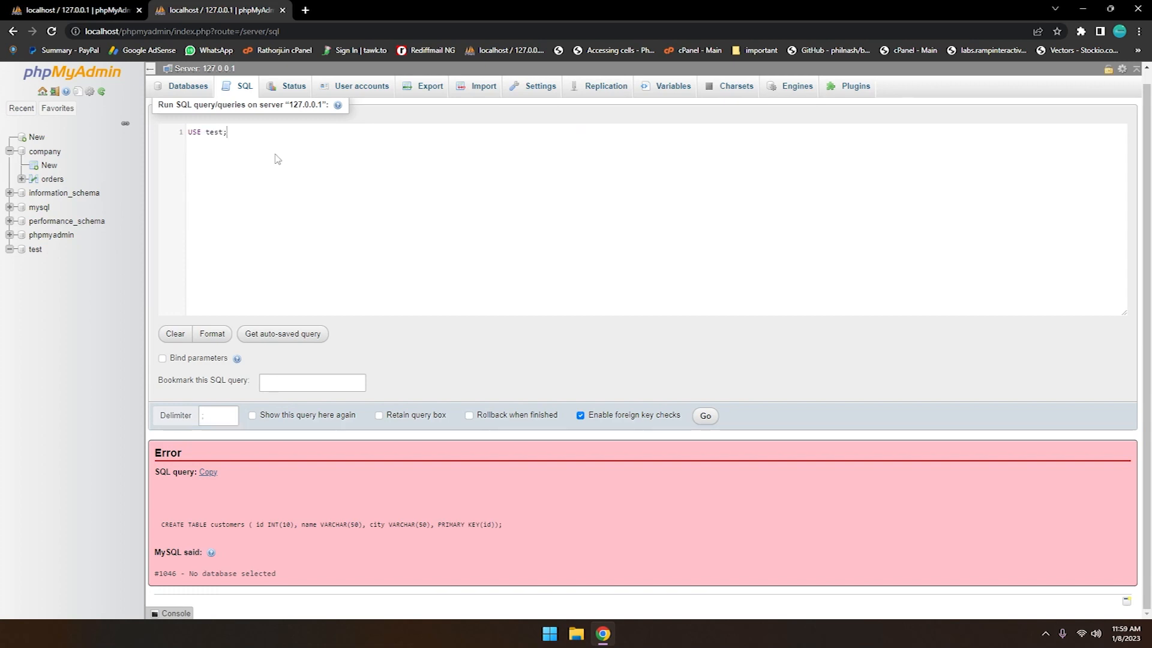
click(705, 415)
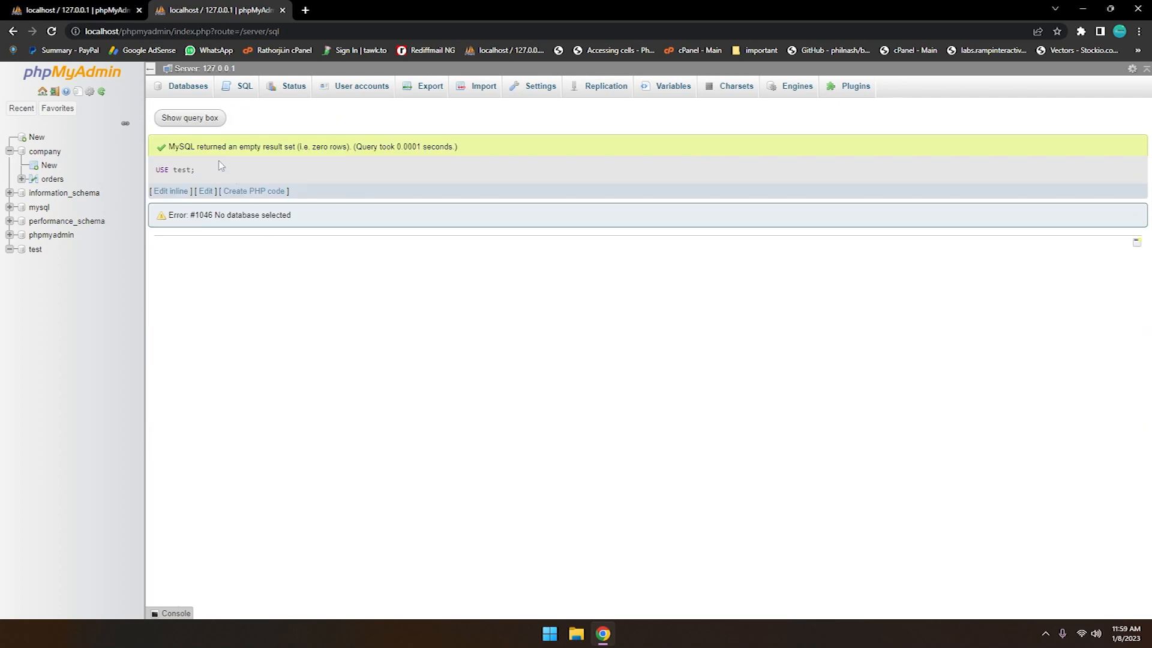
Step: Paste the copied CREATE TABLE customers statement into a new server-level query and try to run it again
click(244, 86)
key(ctrl+v)
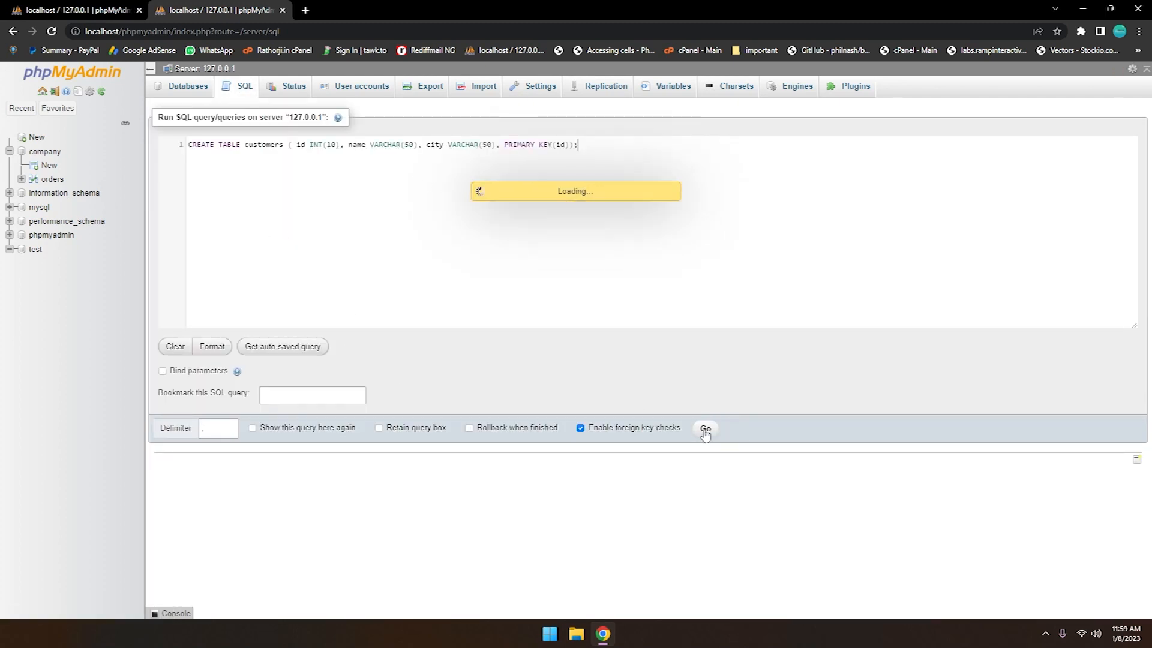
click(705, 428)
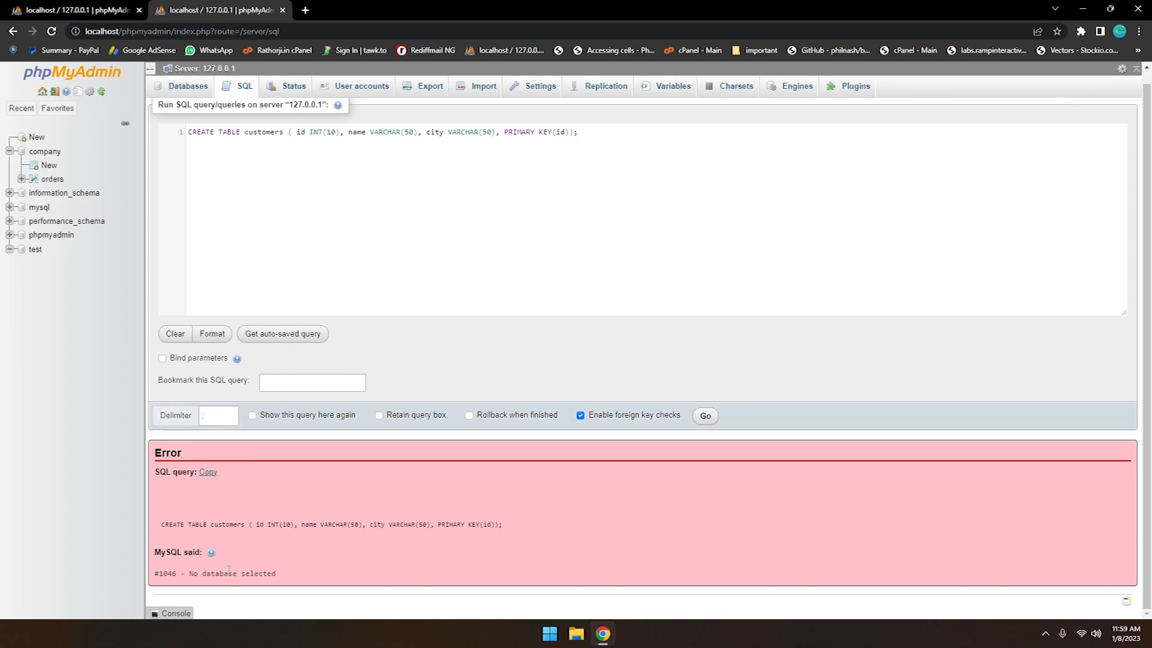
Step: Run the copied CREATE TABLE customers statement as a query on the test database and open the new customers table
click(37, 251)
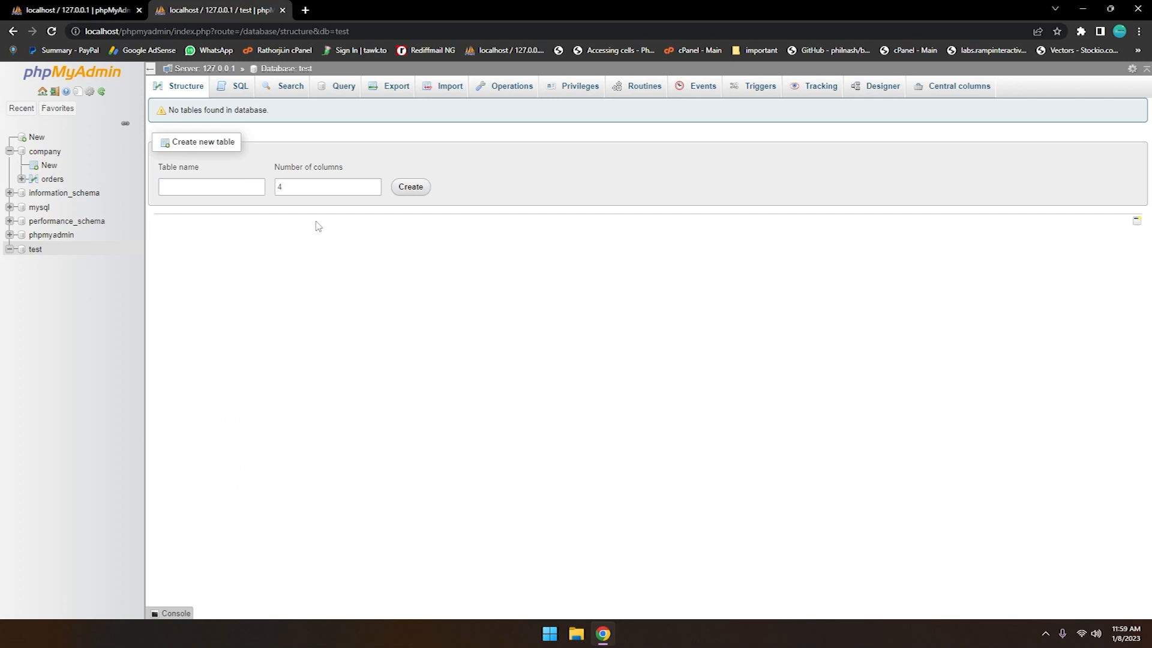
click(237, 87)
key(ctrl+v)
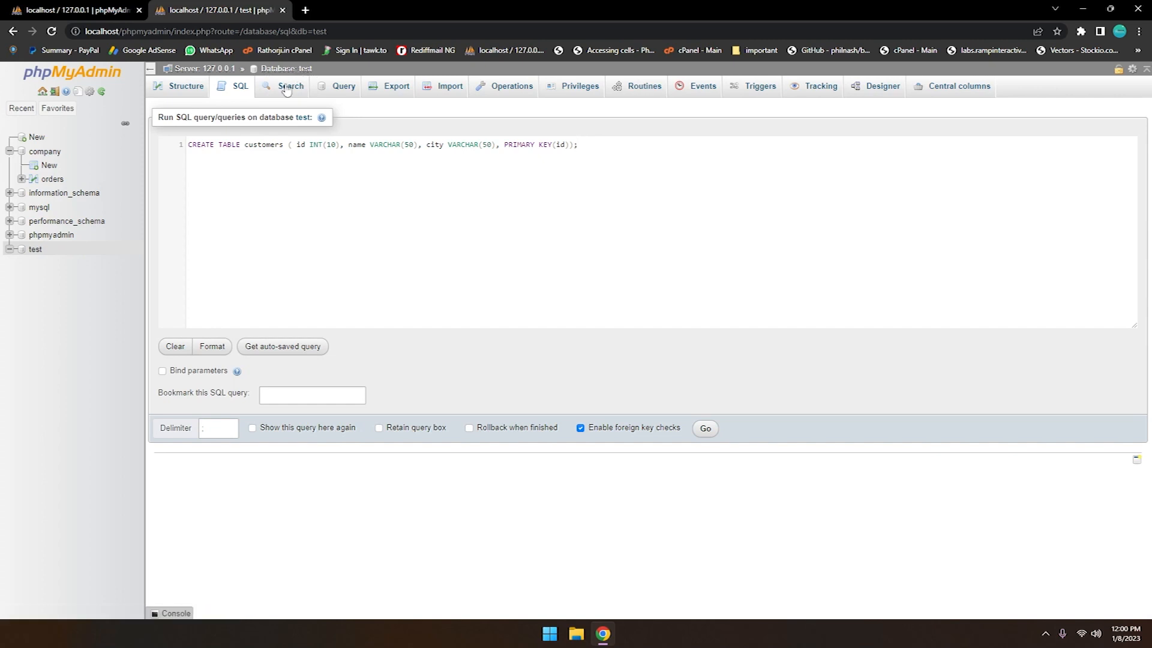
double_click(263, 146)
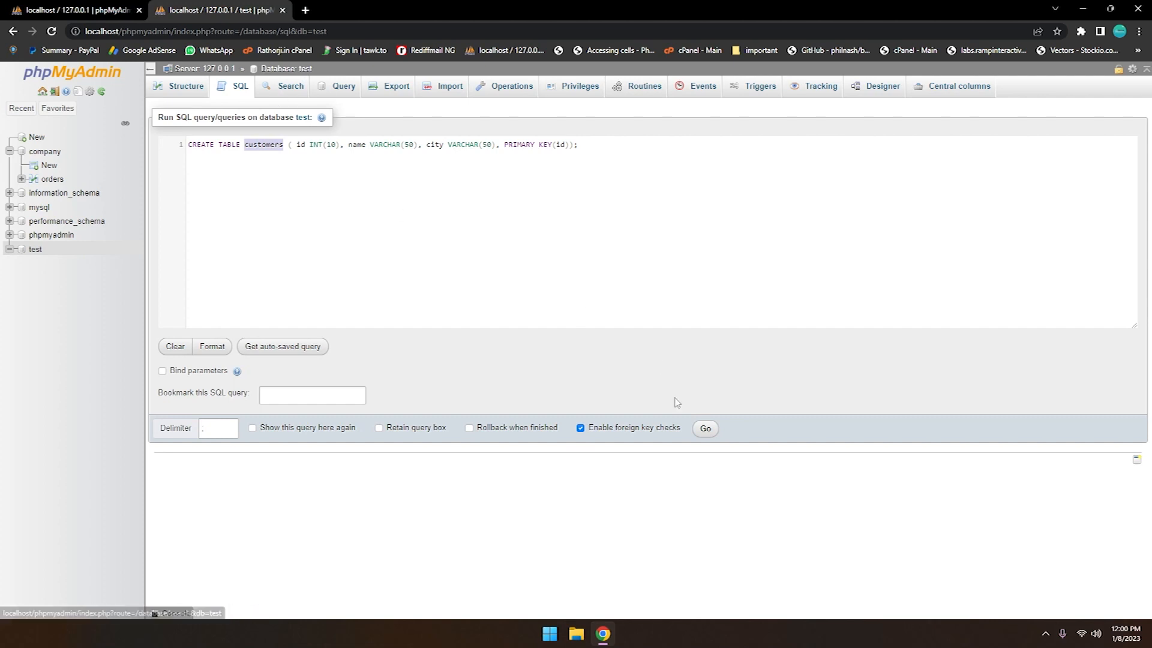
click(705, 428)
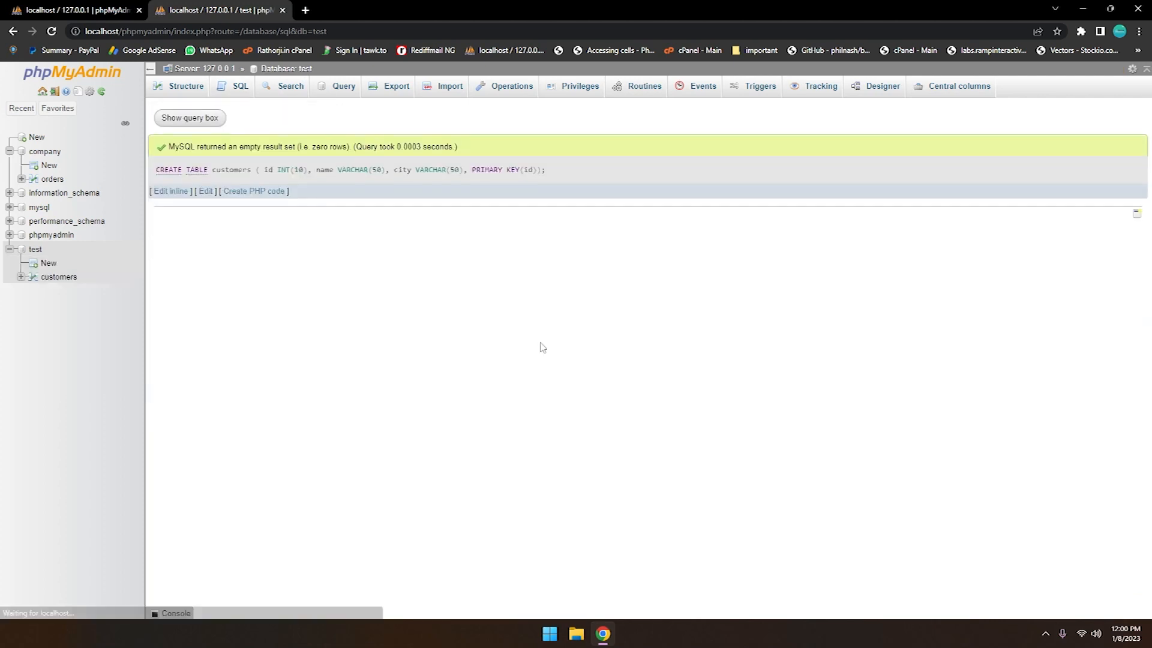
click(58, 277)
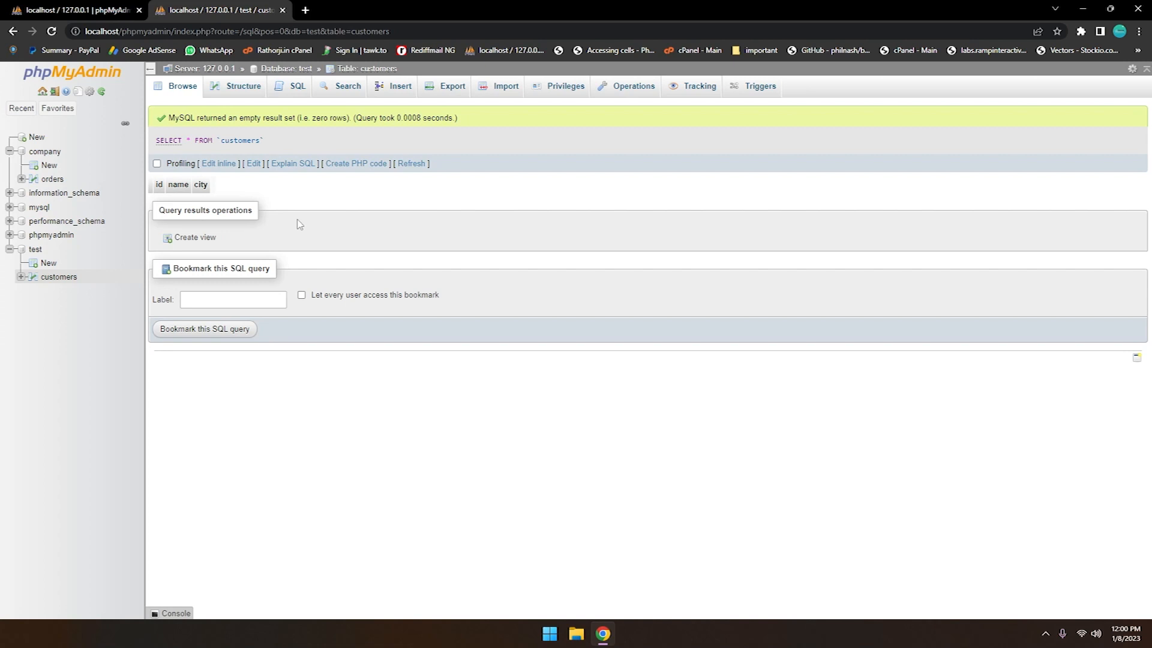
Step: Export the company database with the Quick method in SQL format, saving it as company.sql on the Desktop
click(47, 153)
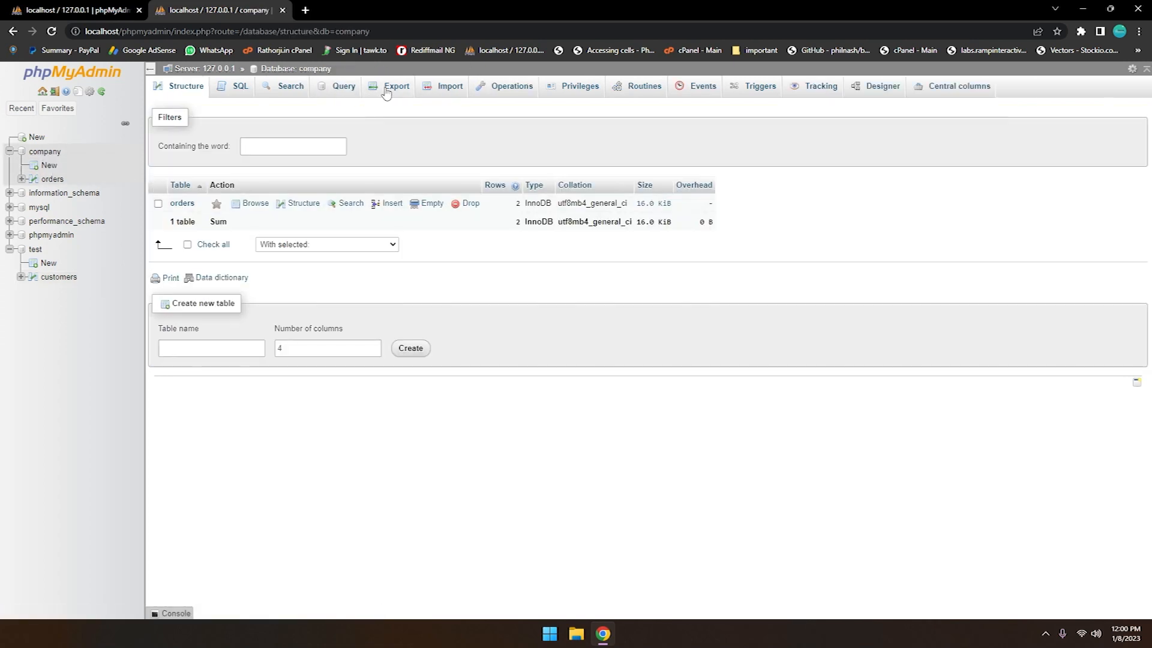
click(387, 89)
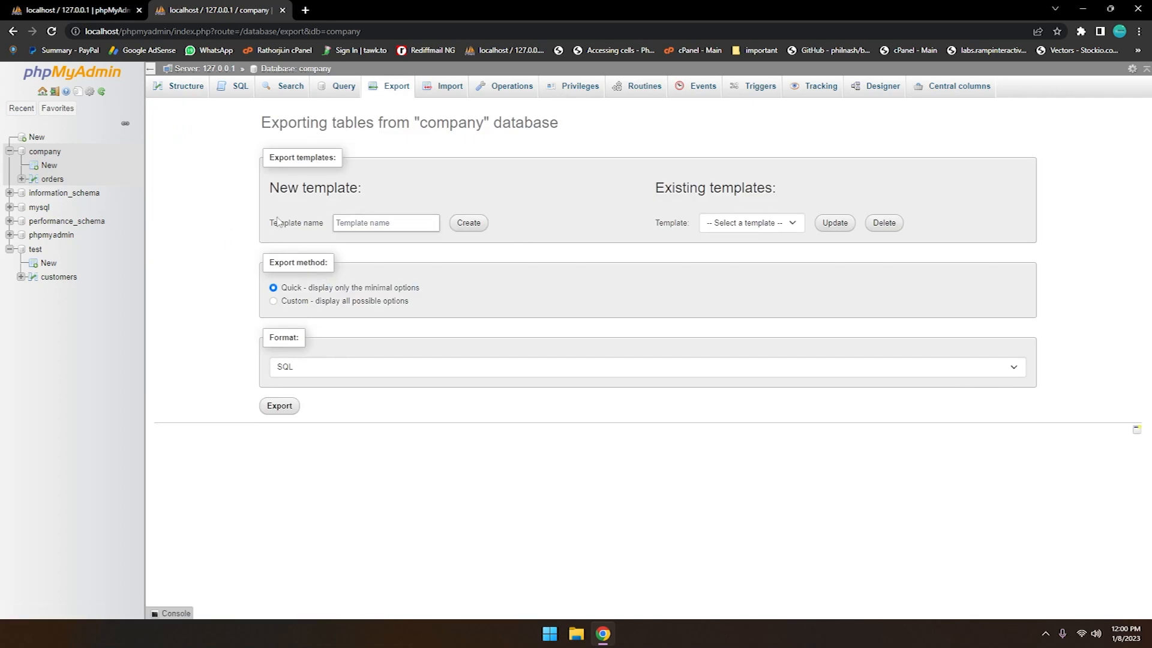
click(387, 91)
click(275, 409)
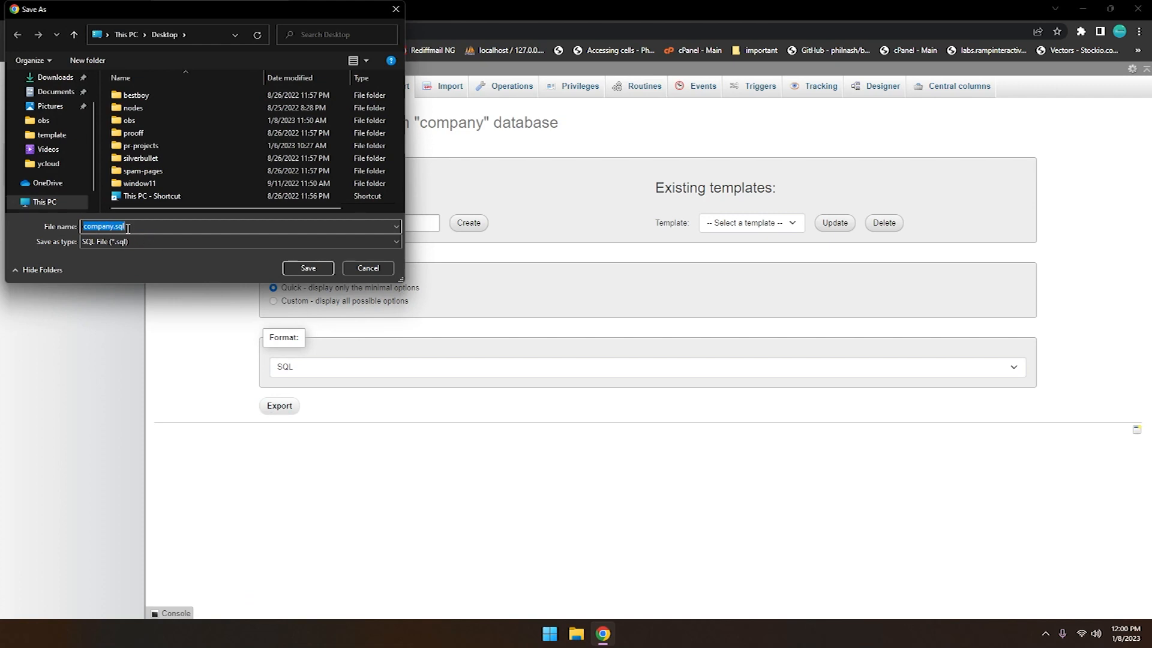
scroll(60, 170, up, 3)
click(50, 96)
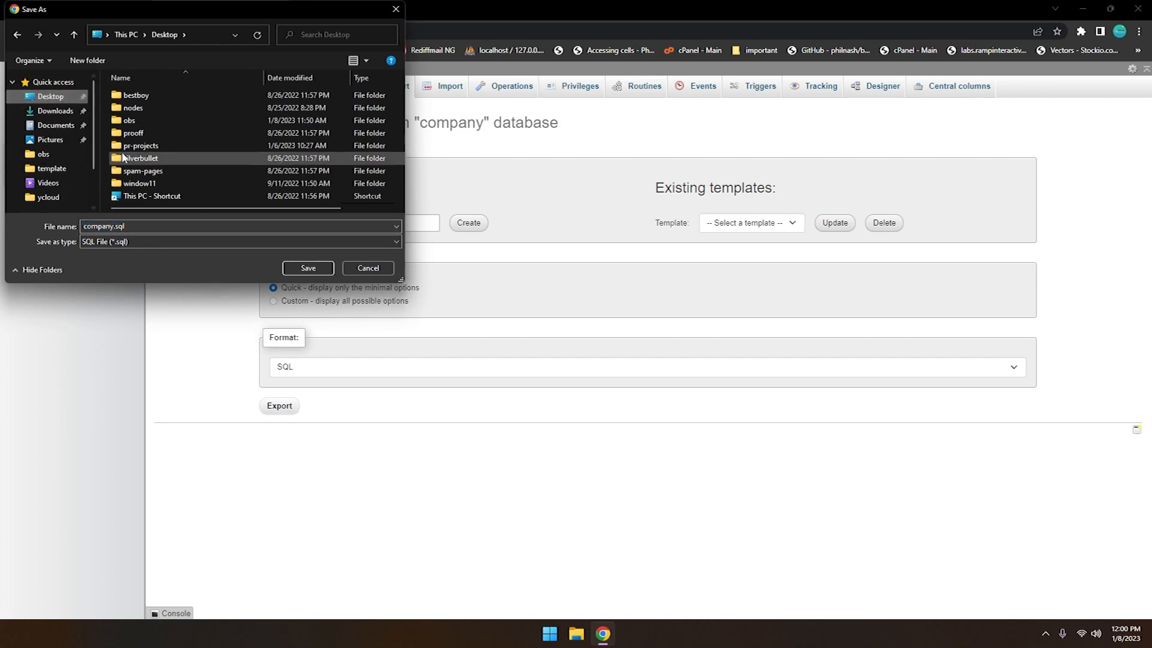
click(308, 268)
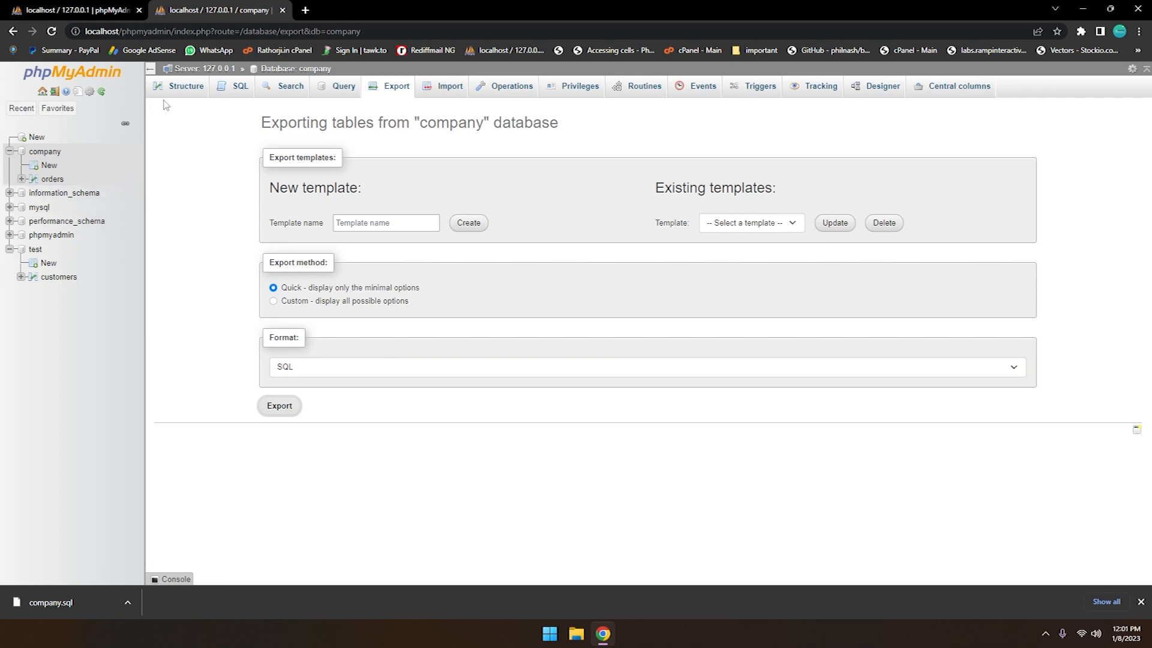
Step: Drop the company database from the server's database list
click(43, 93)
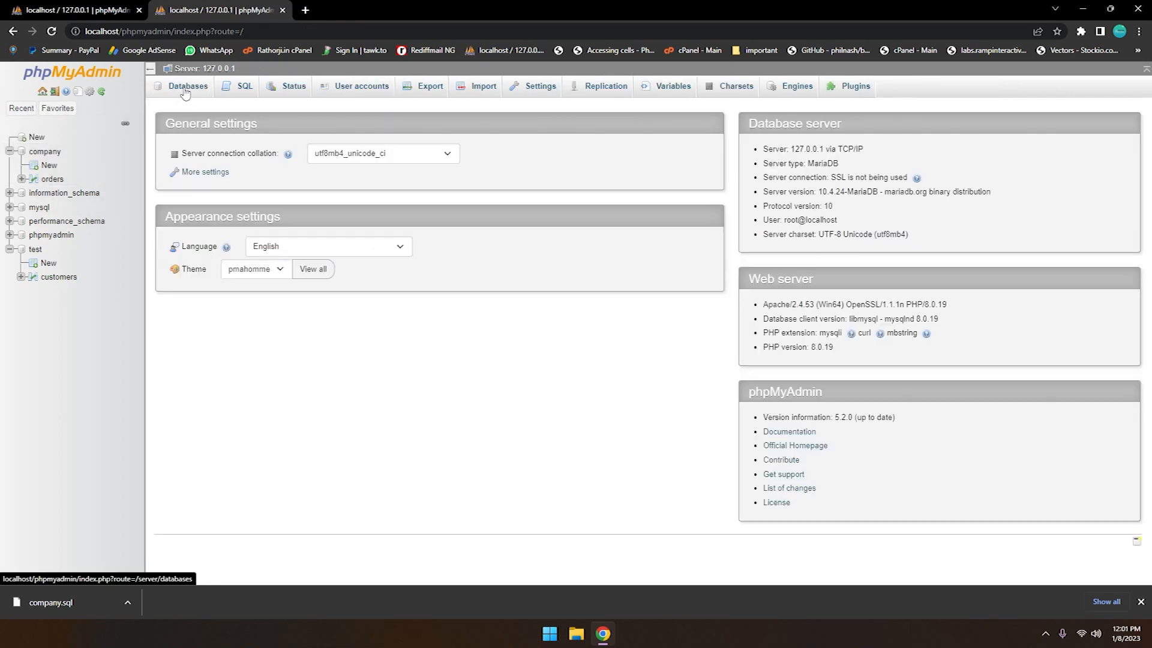
click(183, 88)
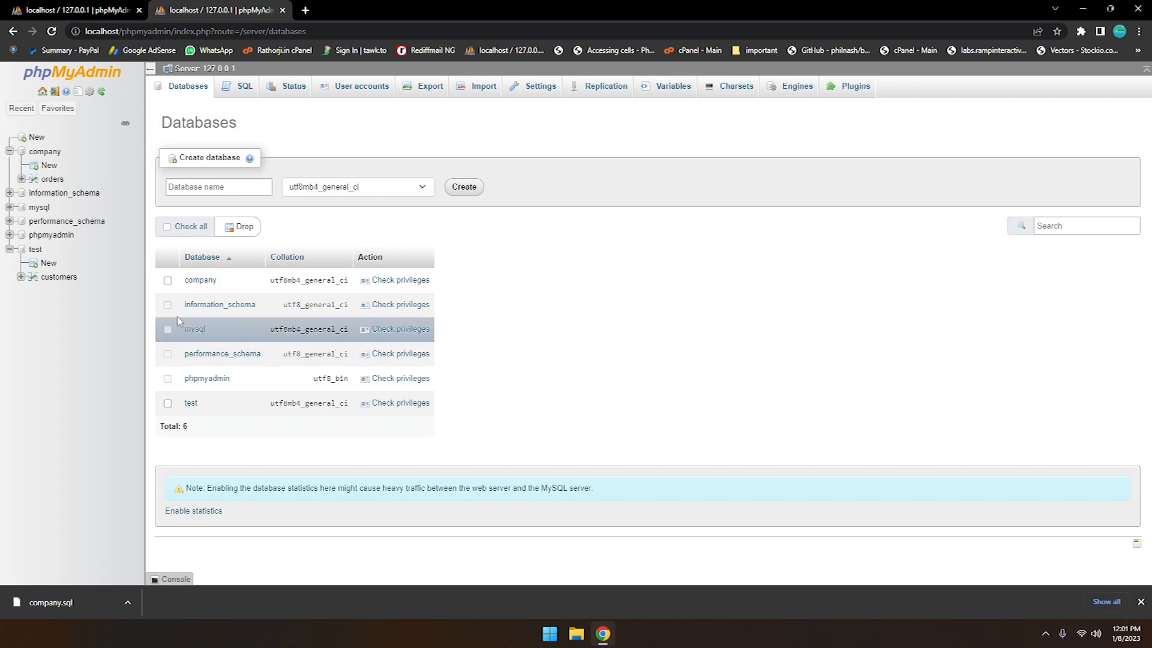
click(168, 281)
click(243, 227)
click(697, 159)
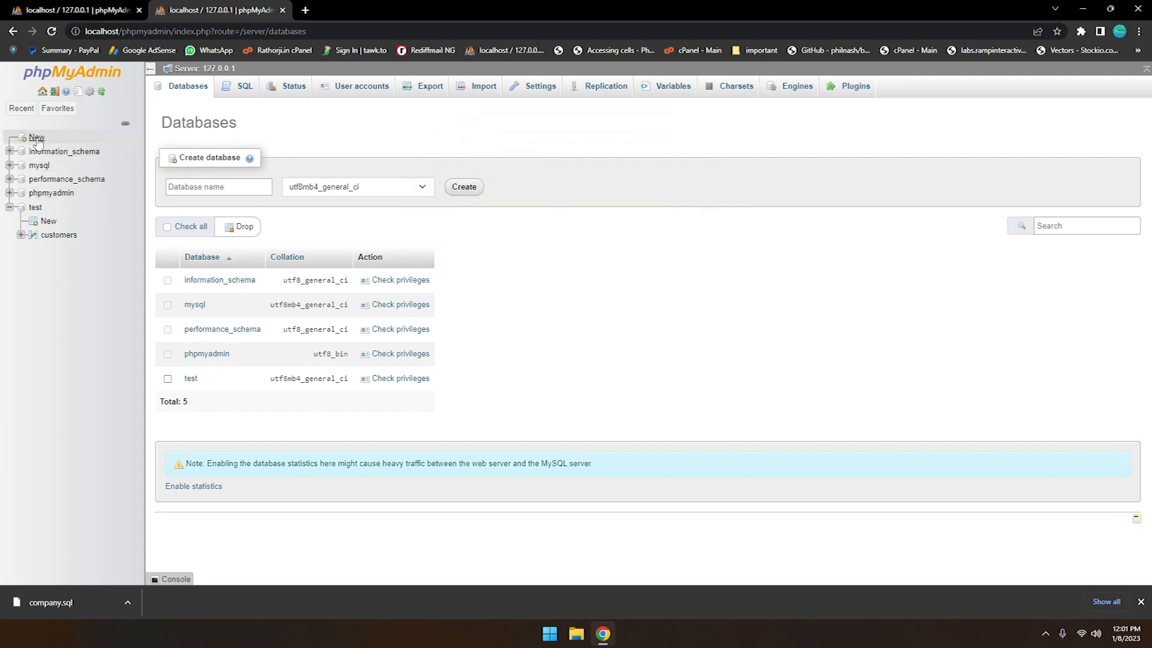
Step: Create a new database named company with the utf8mb4_general_ci collation
click(191, 188)
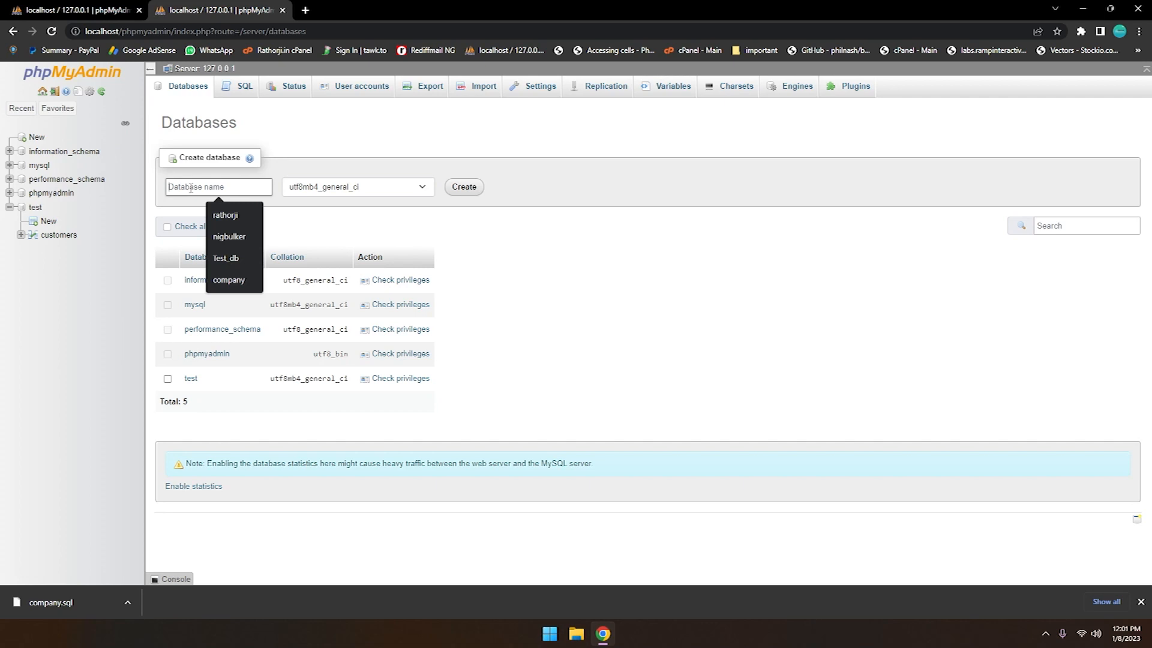
click(229, 279)
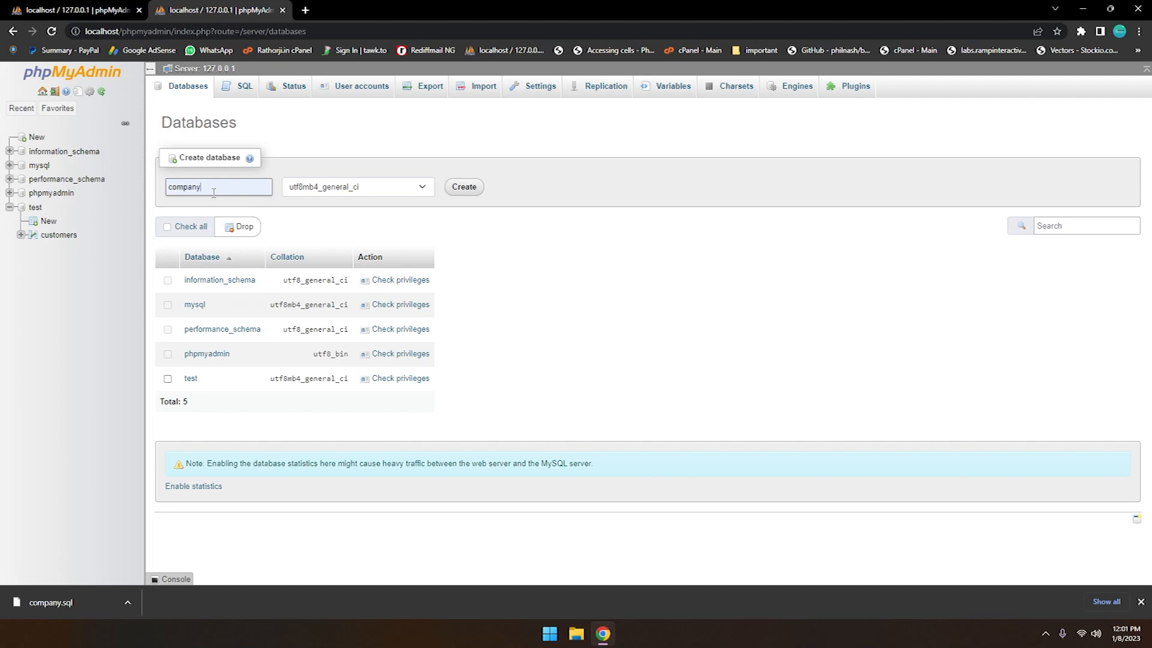
click(463, 186)
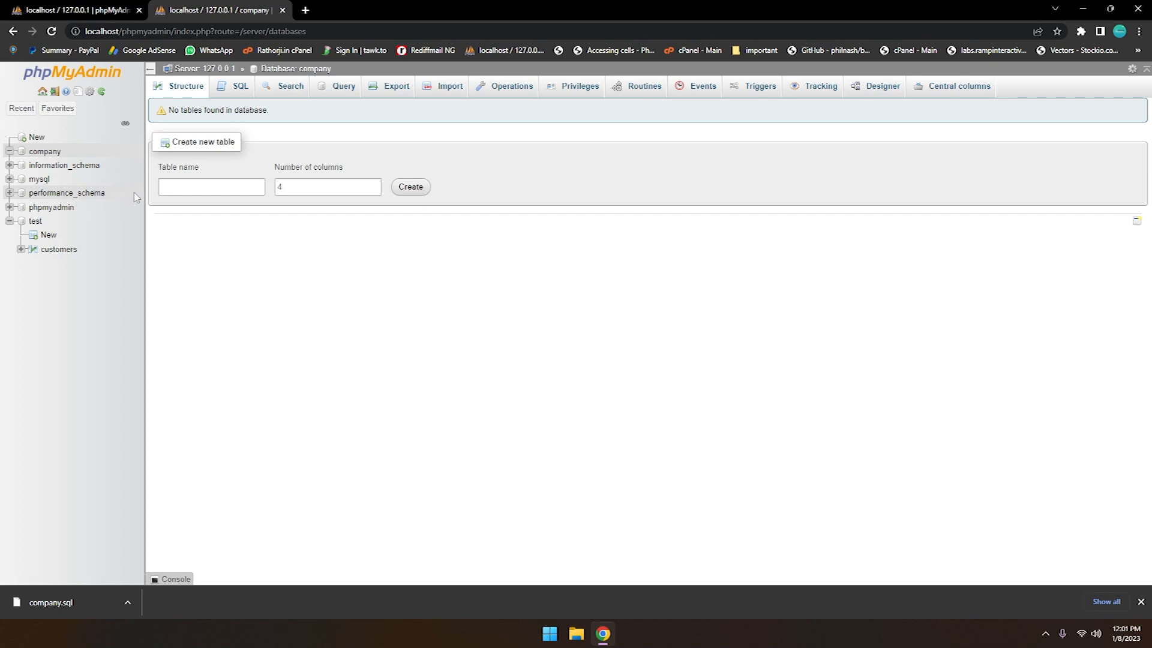
Step: Open the import form for the empty company database and try to run the import with no file chosen
click(447, 85)
scroll(294, 303, down, 2)
scroll(294, 303, up, 1)
scroll(294, 303, down, 3)
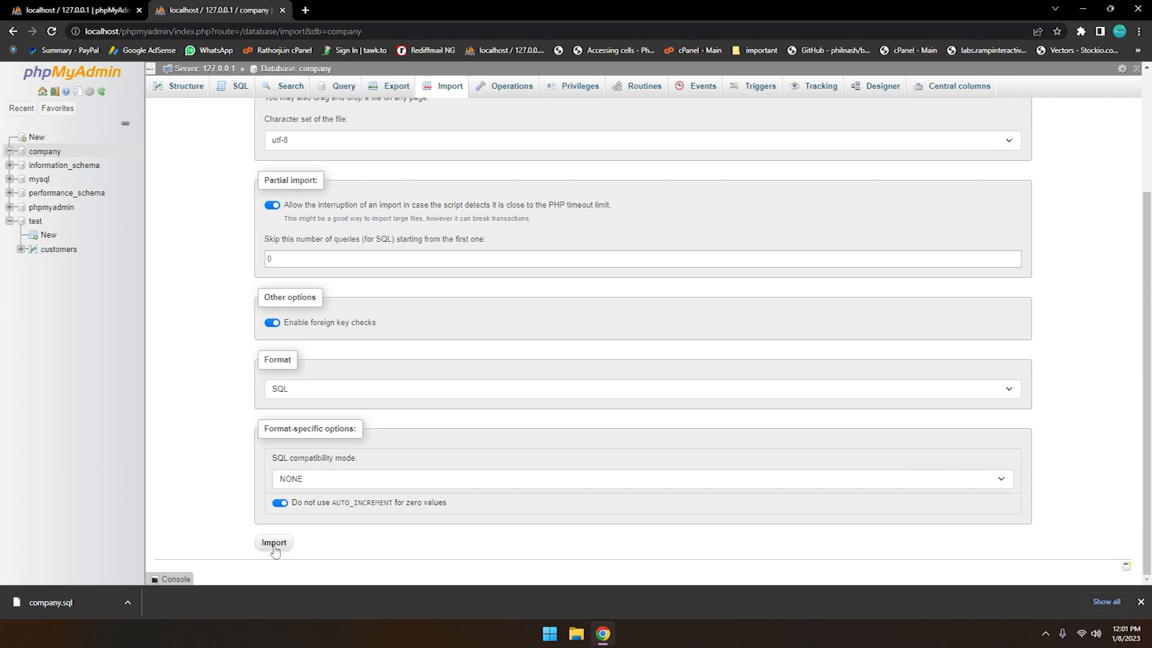
click(275, 543)
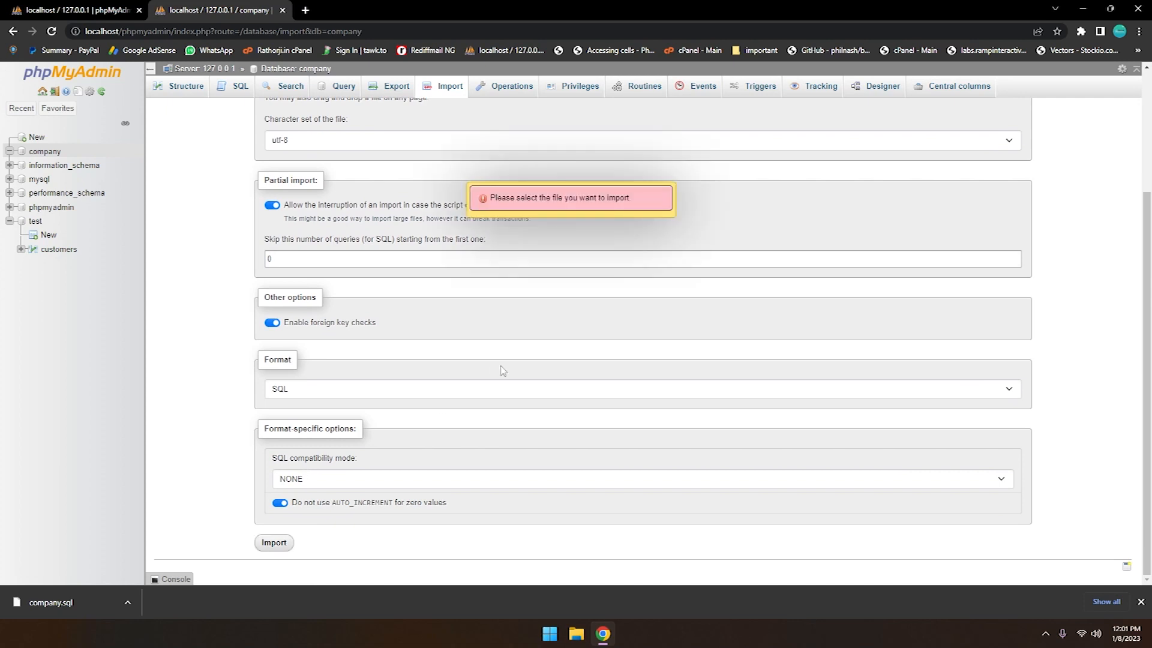
Step: Choose company.sql from the Desktop as the file to import
scroll(494, 374, up, 1)
scroll(403, 334, down, 1)
scroll(407, 337, up, 1)
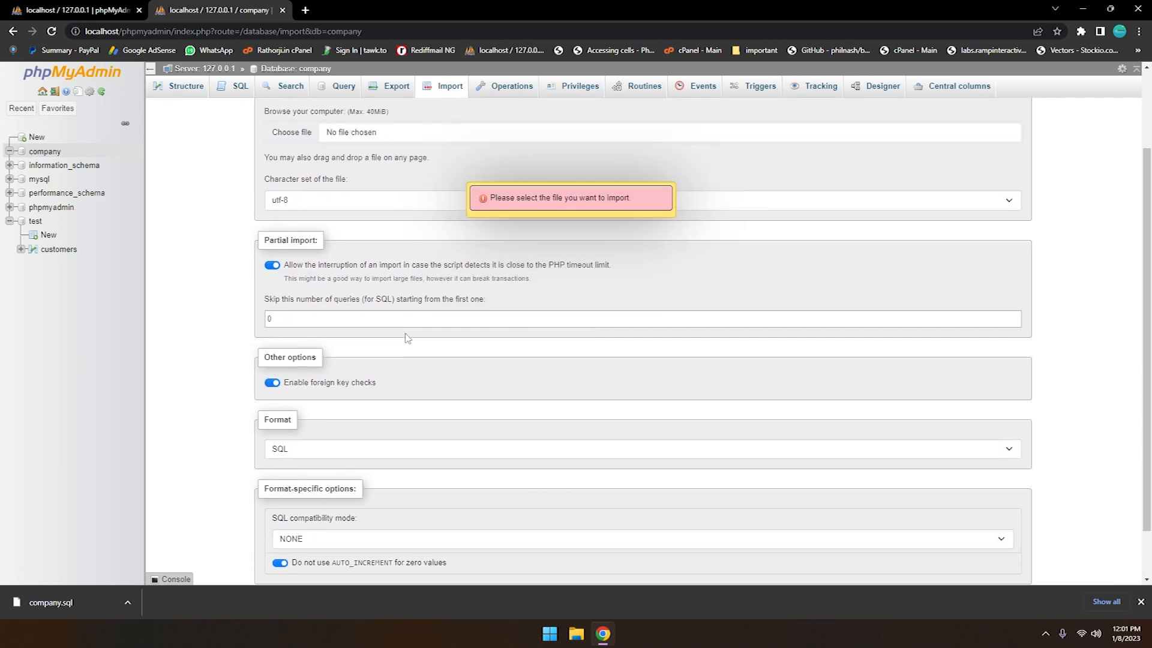
scroll(406, 336, up, 2)
click(360, 244)
click(53, 96)
scroll(144, 222, down, 3)
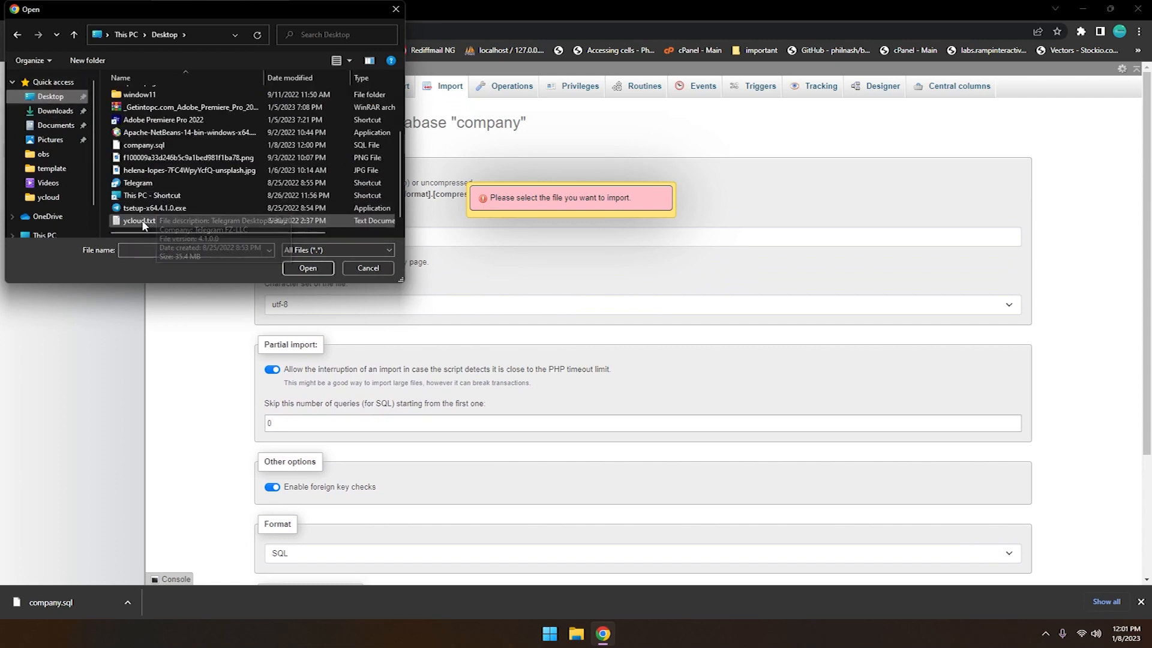
click(148, 145)
click(307, 267)
Step: Run the SQL import into the company database and open its table list
scroll(486, 334, down, 2)
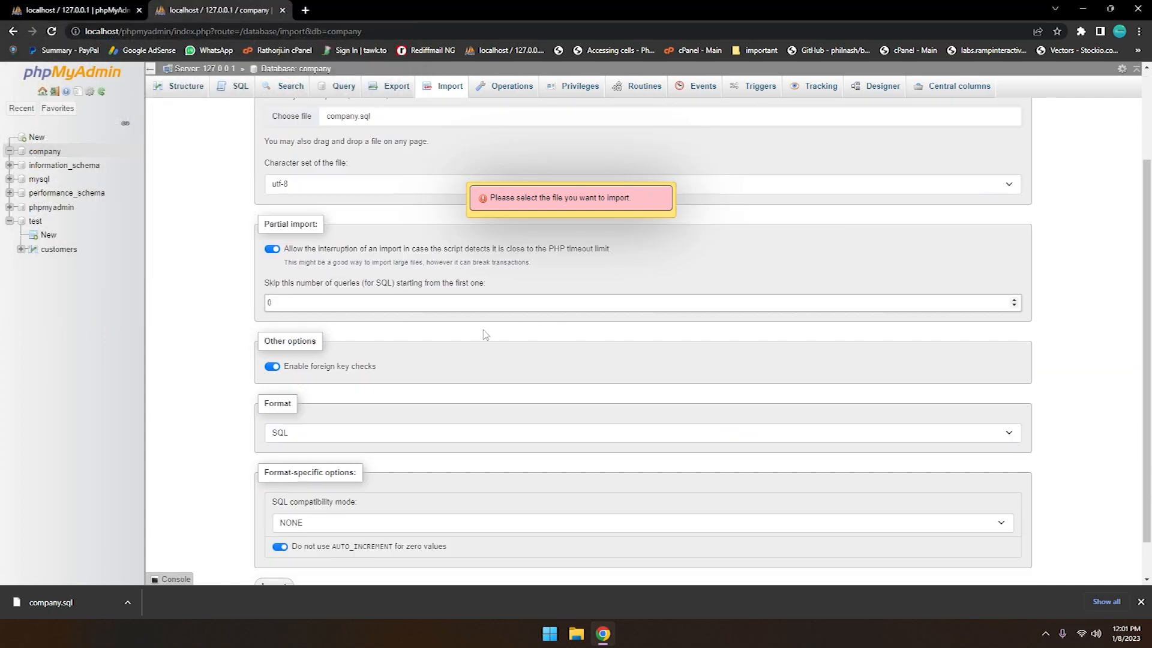
scroll(486, 335, down, 2)
click(271, 552)
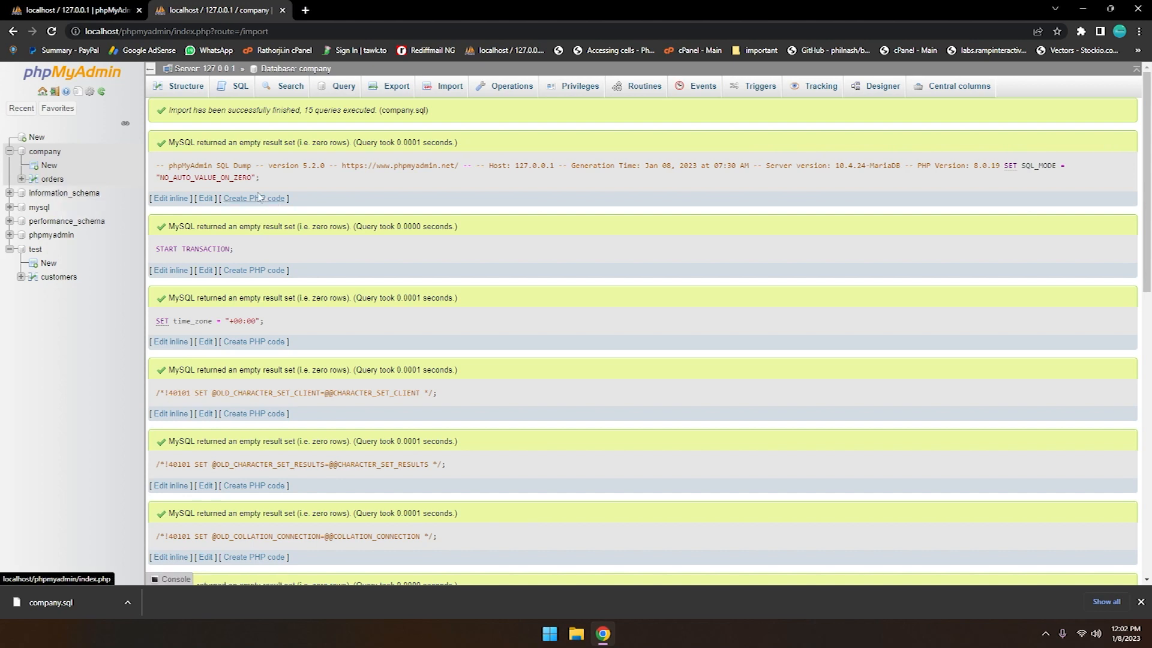
click(45, 152)
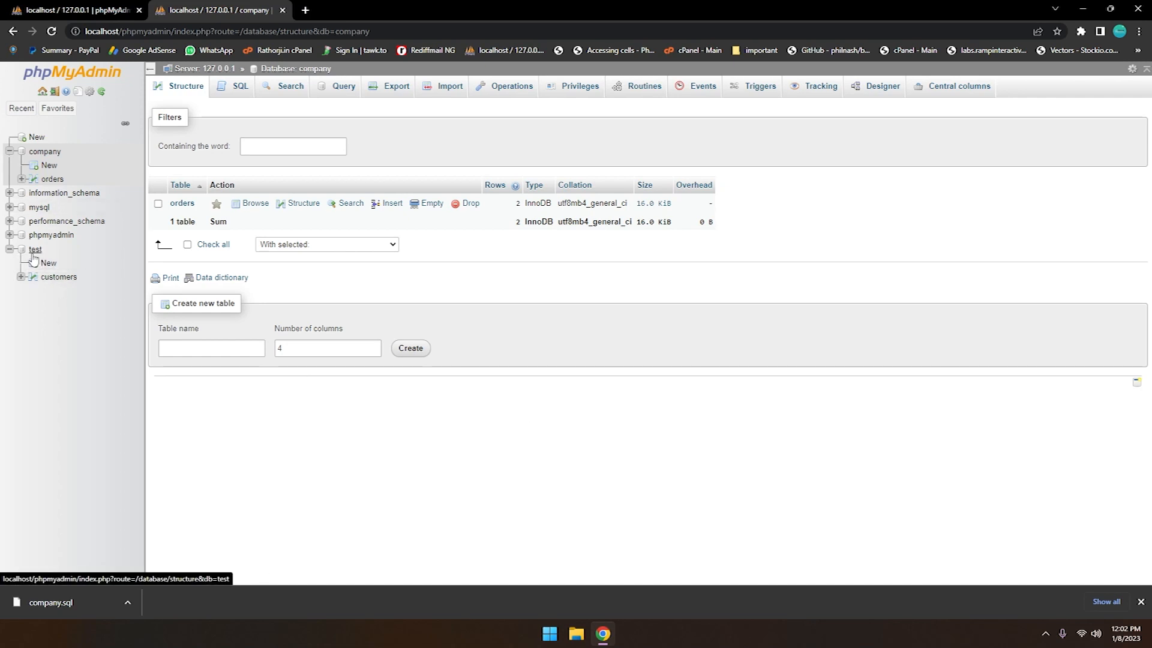
Step: Open the structure of the customers table in test and start adding 1 column after city
click(59, 278)
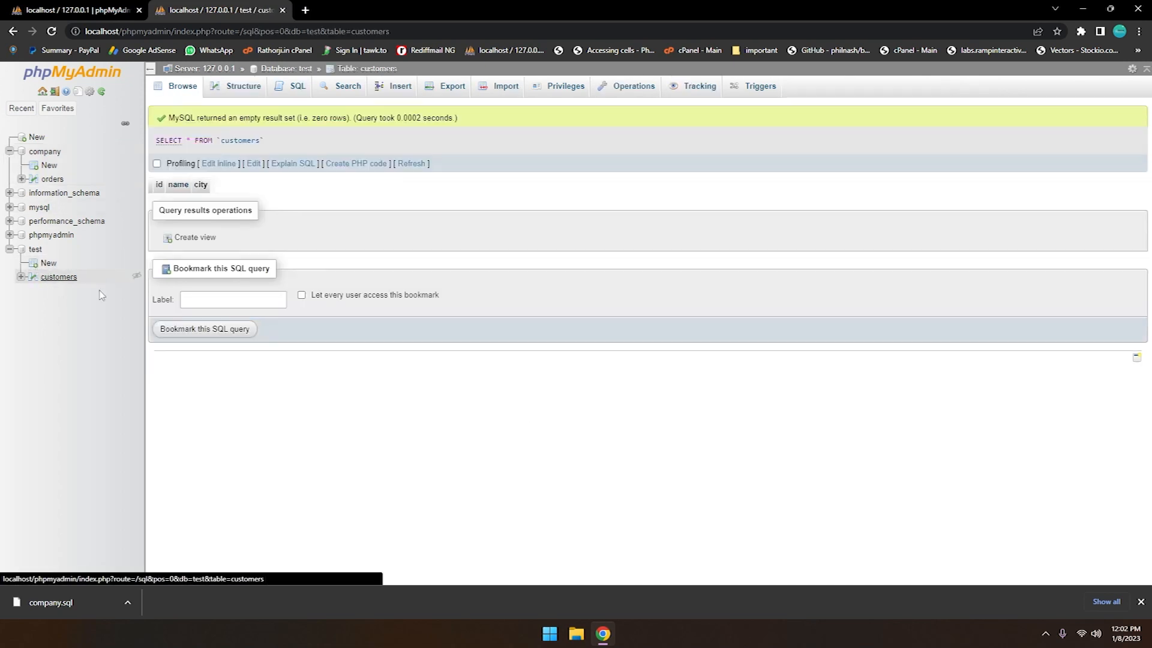
click(244, 87)
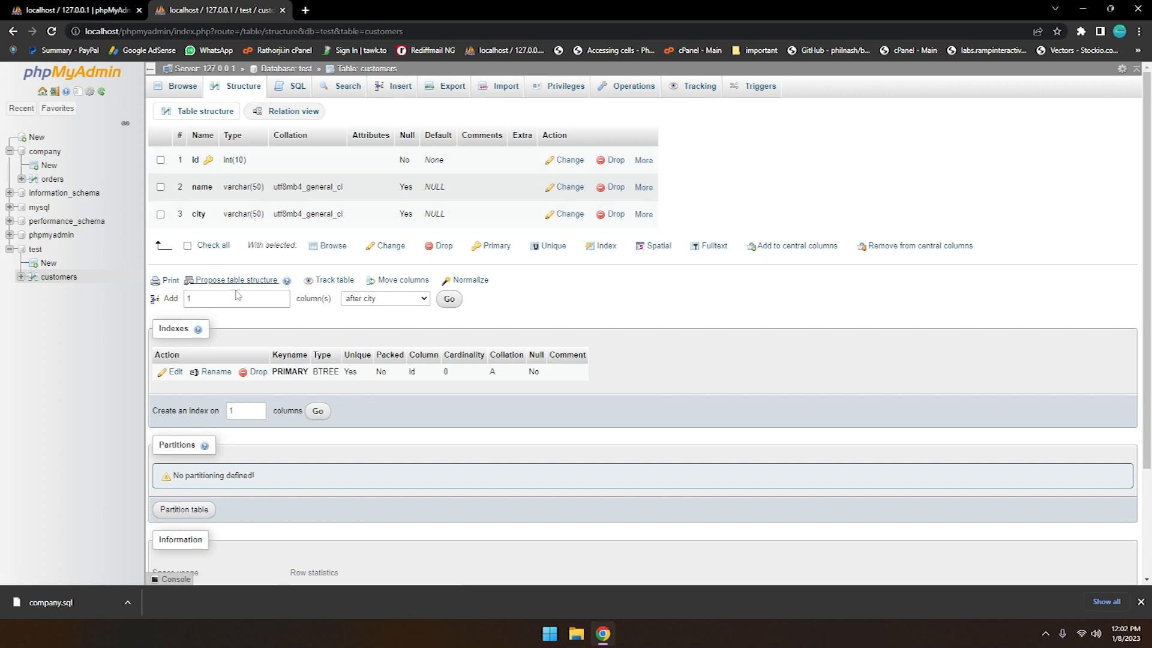
click(283, 296)
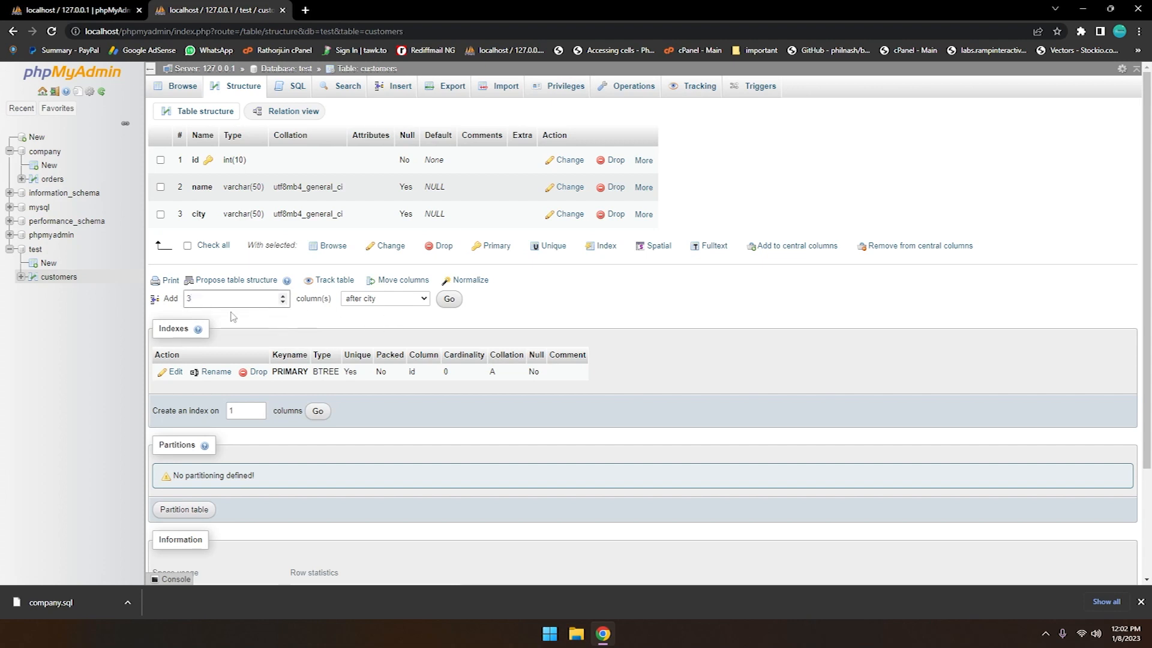
click(284, 302)
click(370, 302)
click(365, 343)
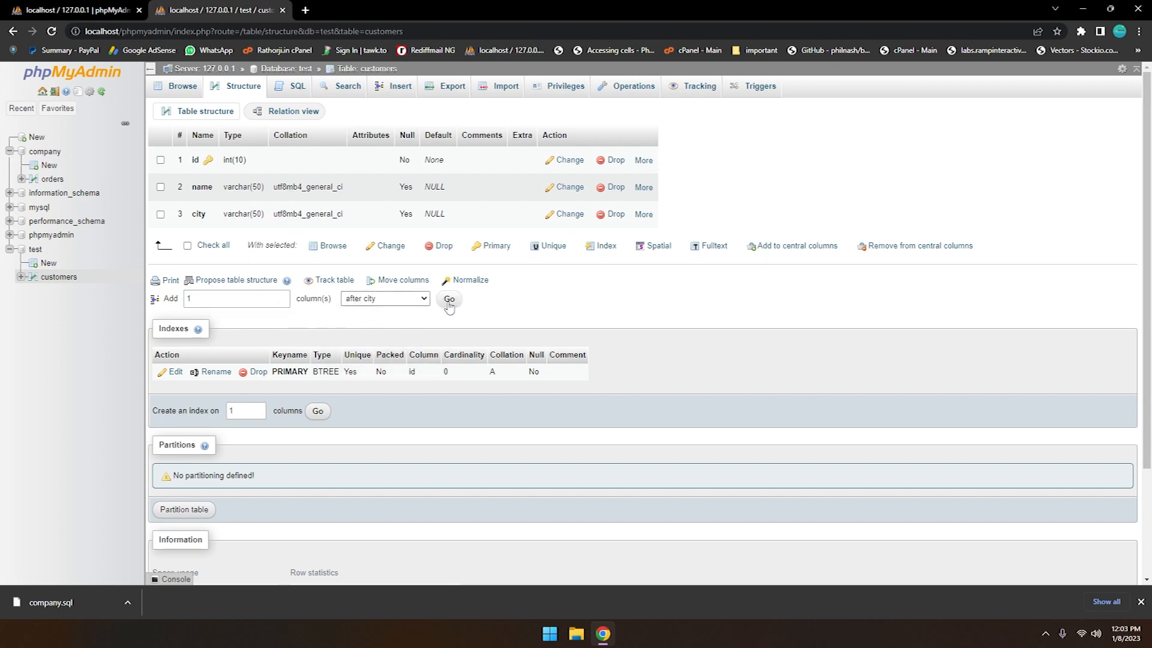
click(449, 299)
Step: Define the new customers column as dob with type VARCHAR and length 50, and save it
text(dob)
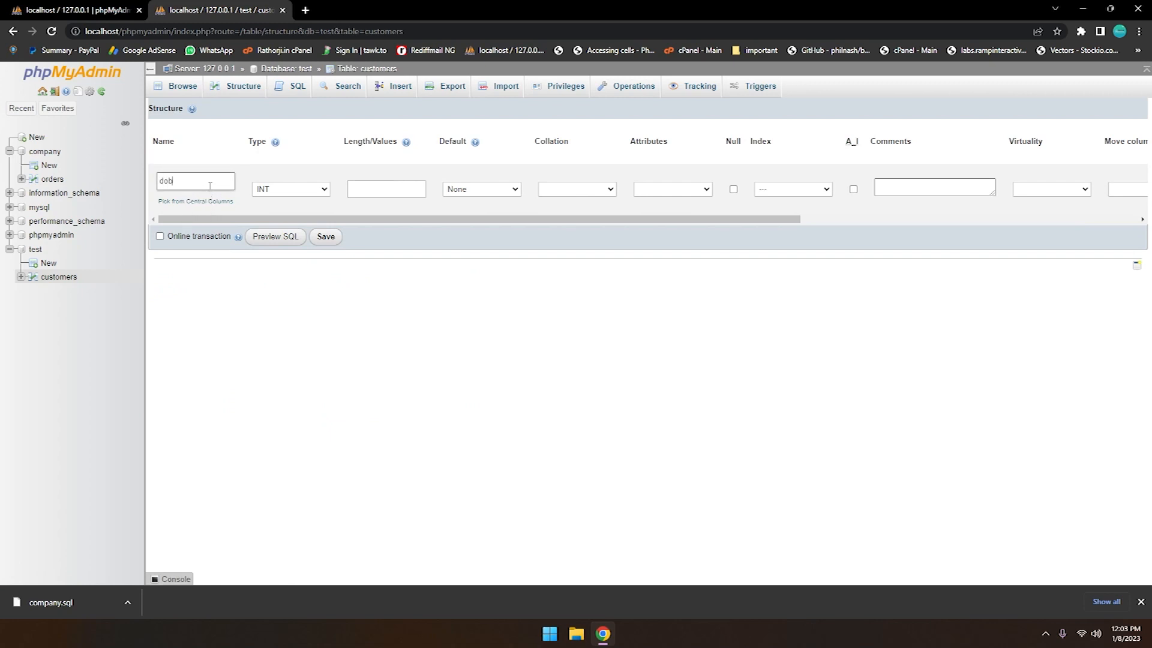
click(284, 191)
click(288, 215)
click(402, 184)
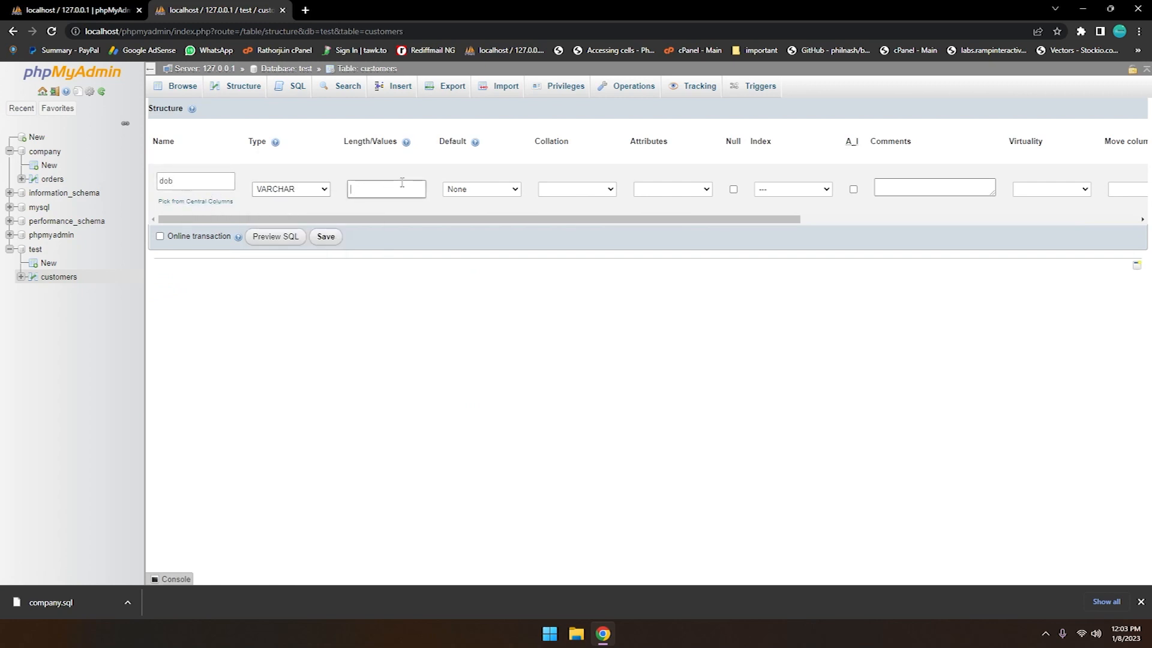
text(50)
click(327, 238)
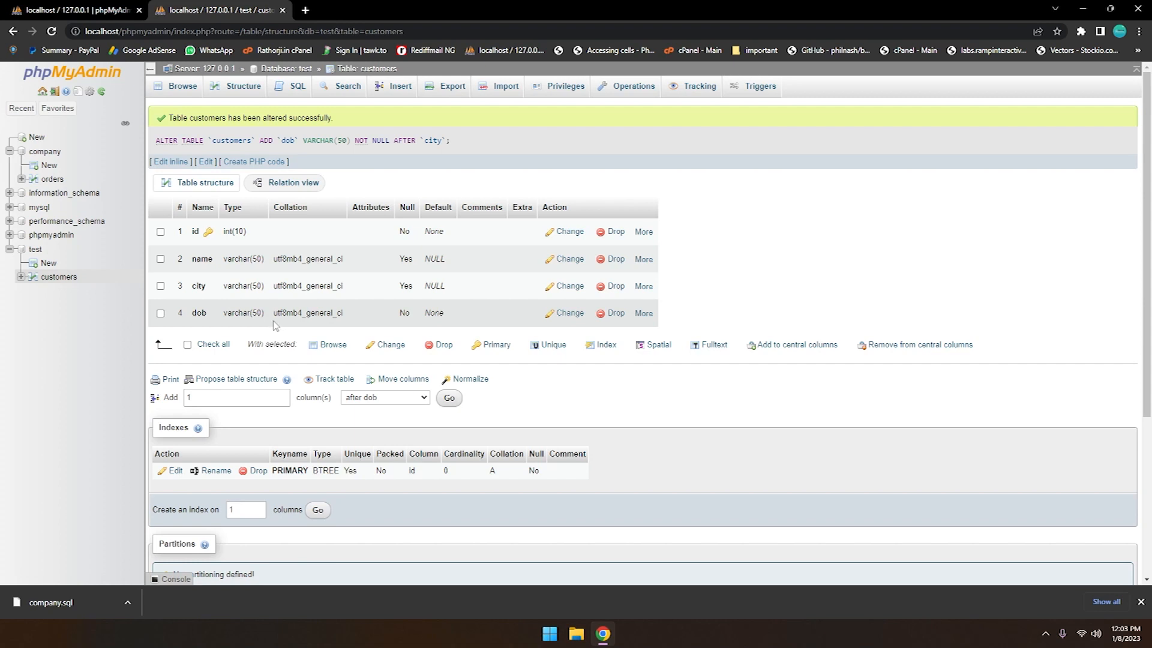
Step: Open a blank SQL query for the test database and begin it with ALTER TABLE customers
click(293, 101)
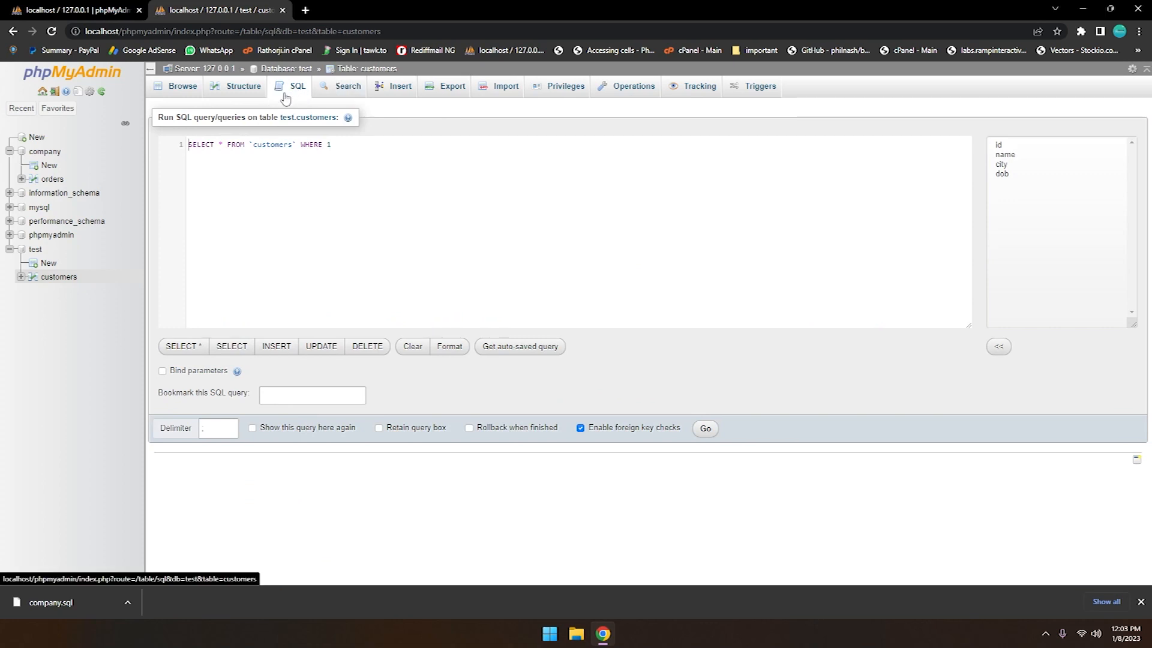
click(35, 250)
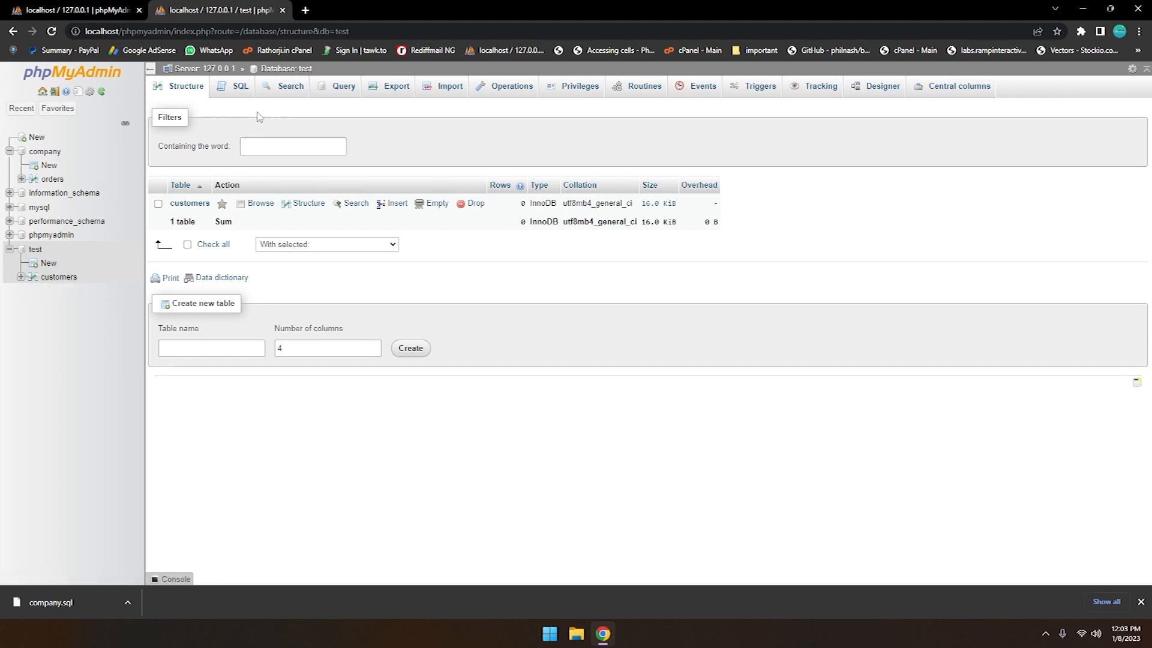
click(239, 88)
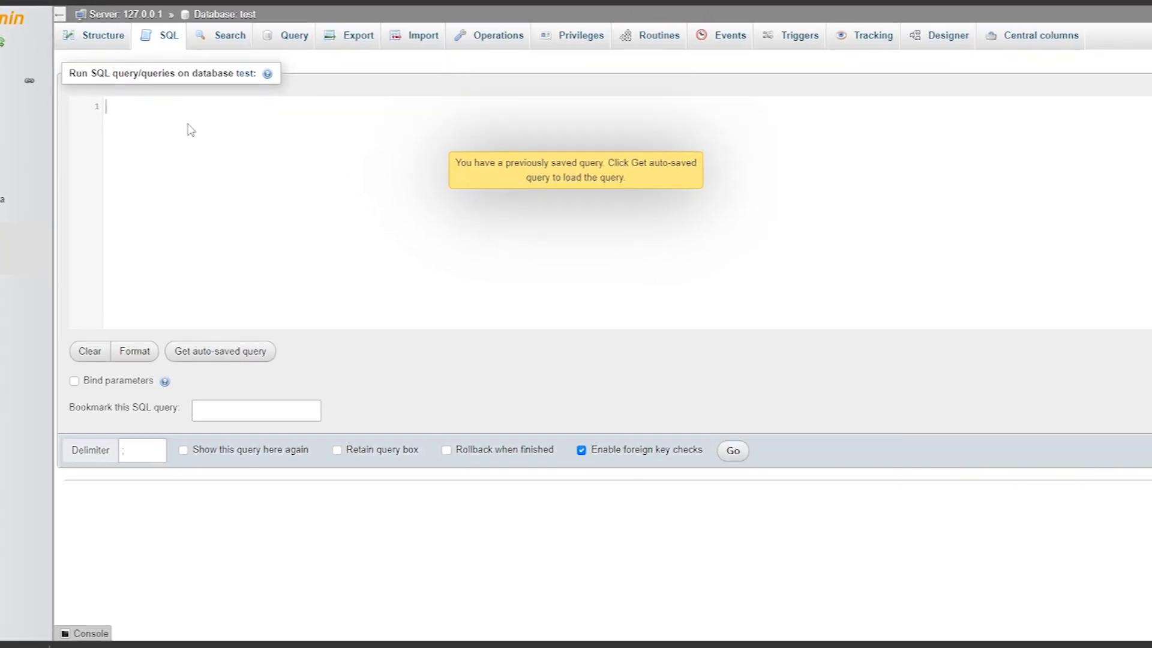
text(al)
key(Return)
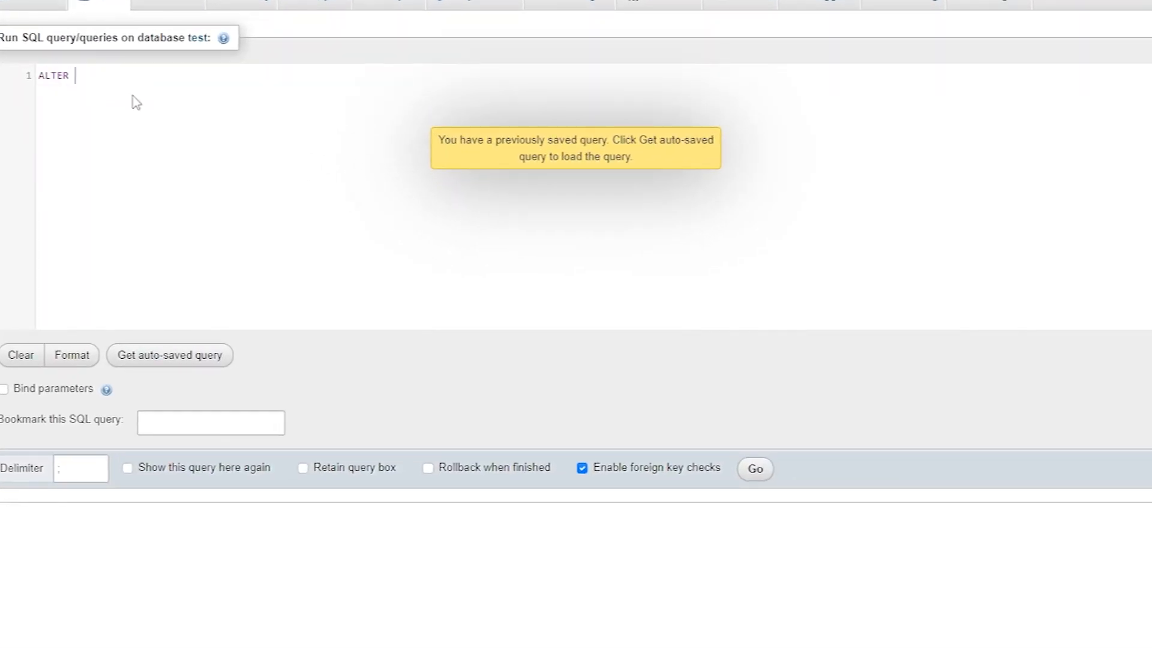
text(ta)
key(Return)
text(cu)
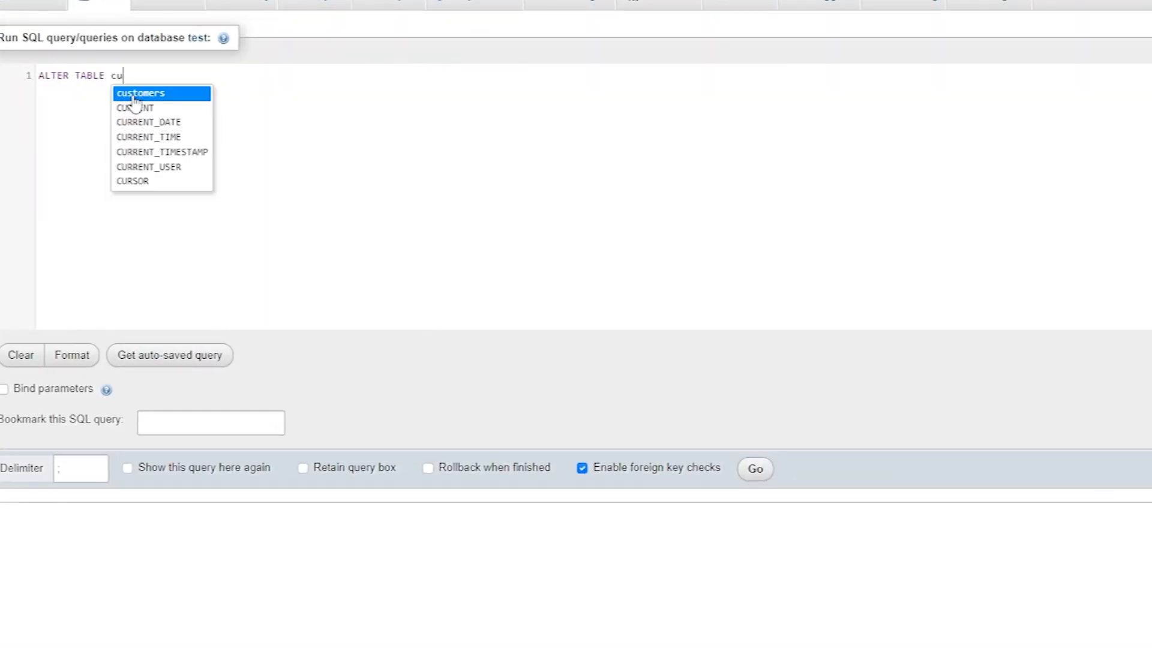
click(133, 95)
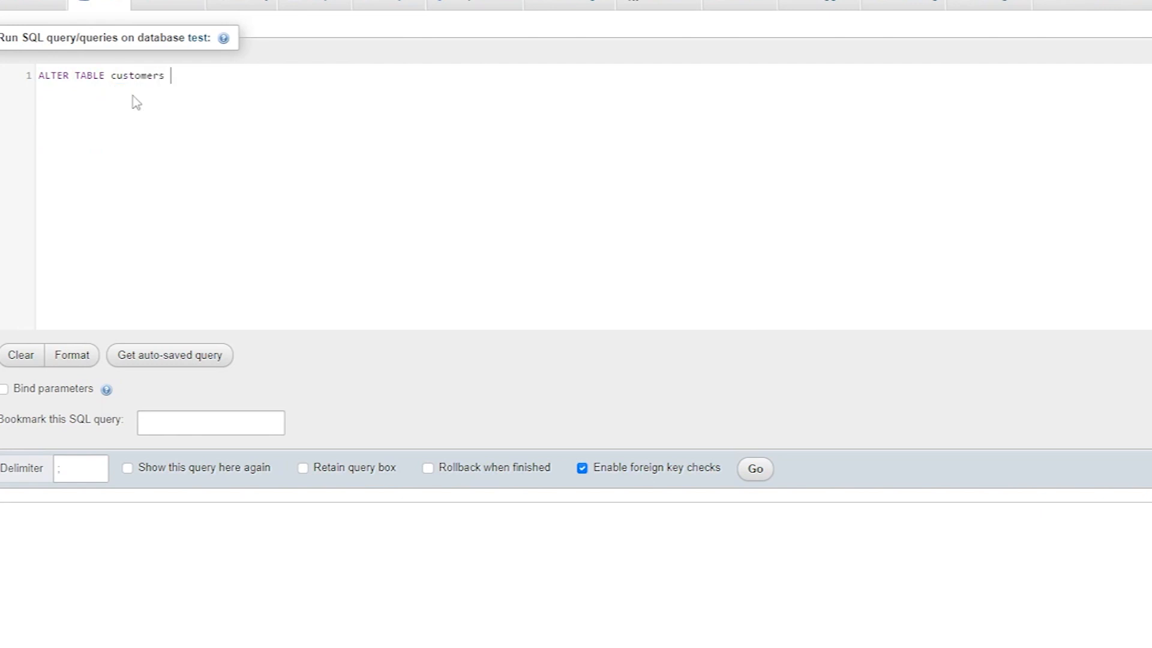
Step: Complete and run the query with ADD age VARCHAR(50); and open the customers table's structure
text(ad)
key(Return)
text(age var)
key(BackSpace)
key(BackSpace)
key(BackSpace)
text(VARCH)
key(BackSpace)
key(BackSpace)
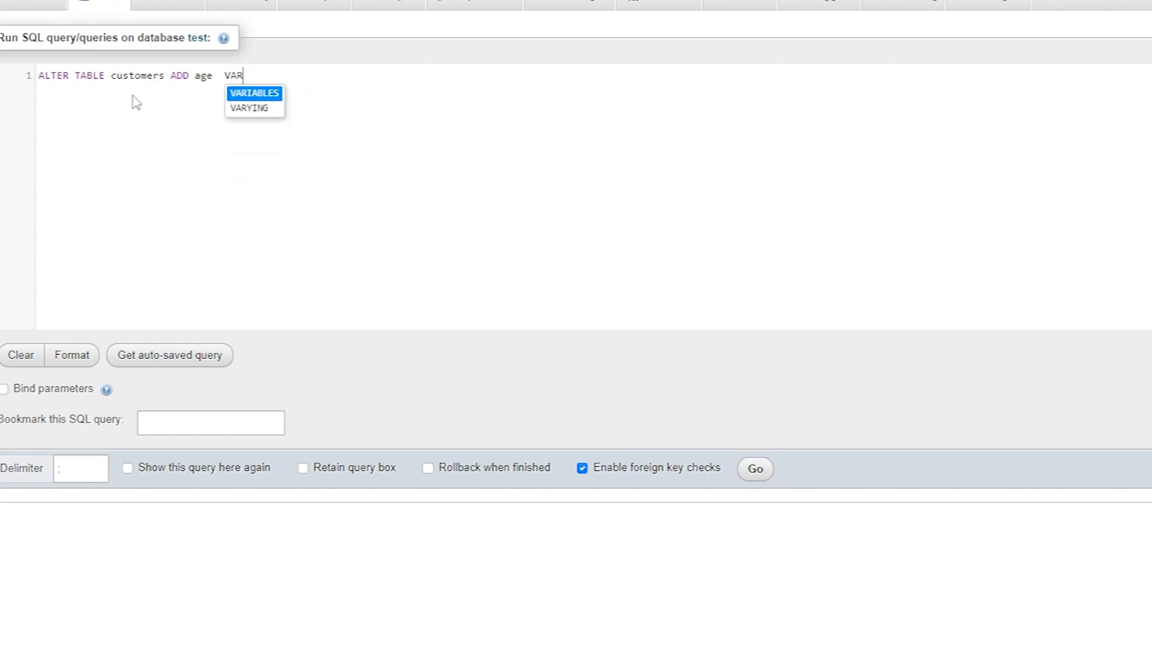
text(CHAR()50)
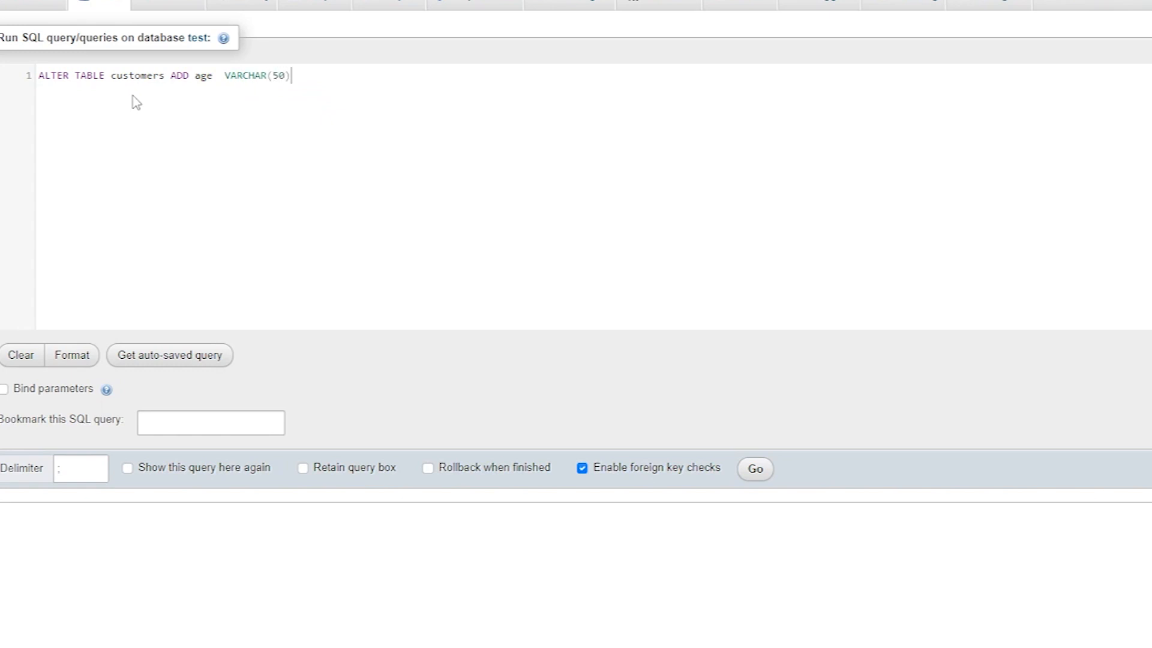
text(;)
click(753, 474)
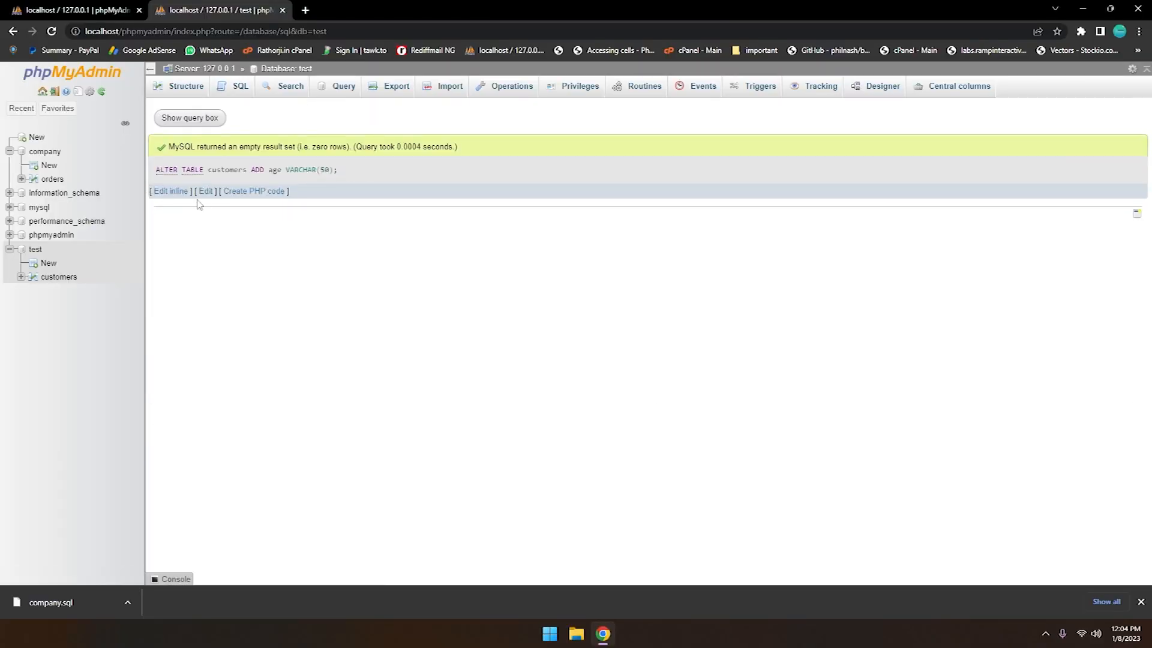
click(56, 279)
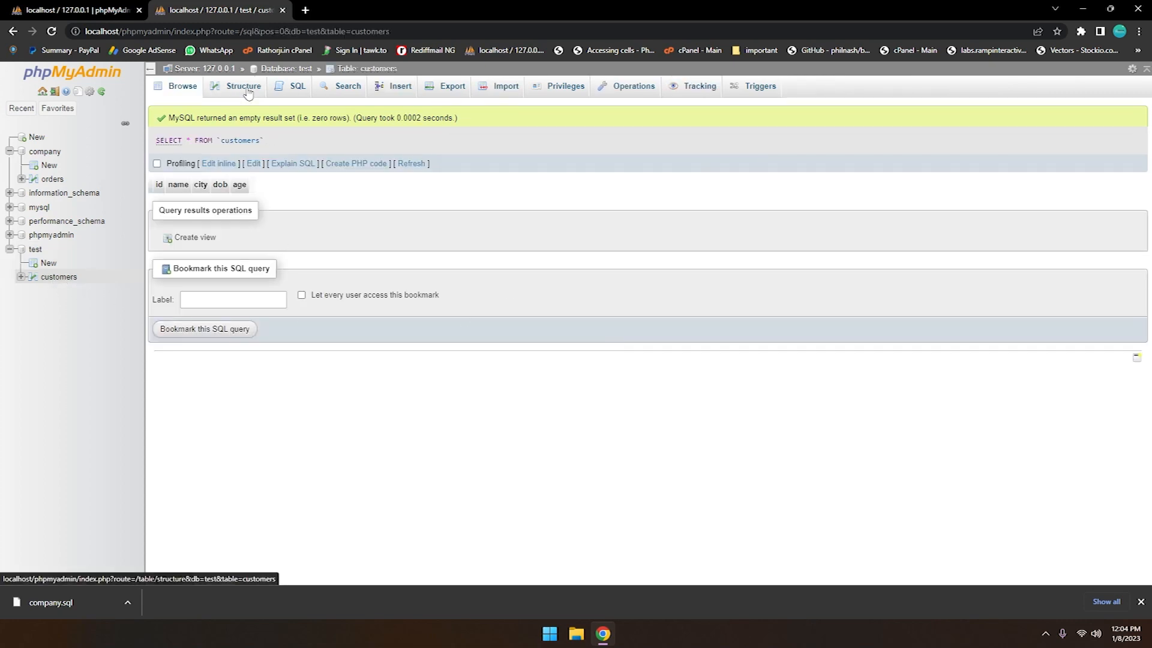
click(245, 89)
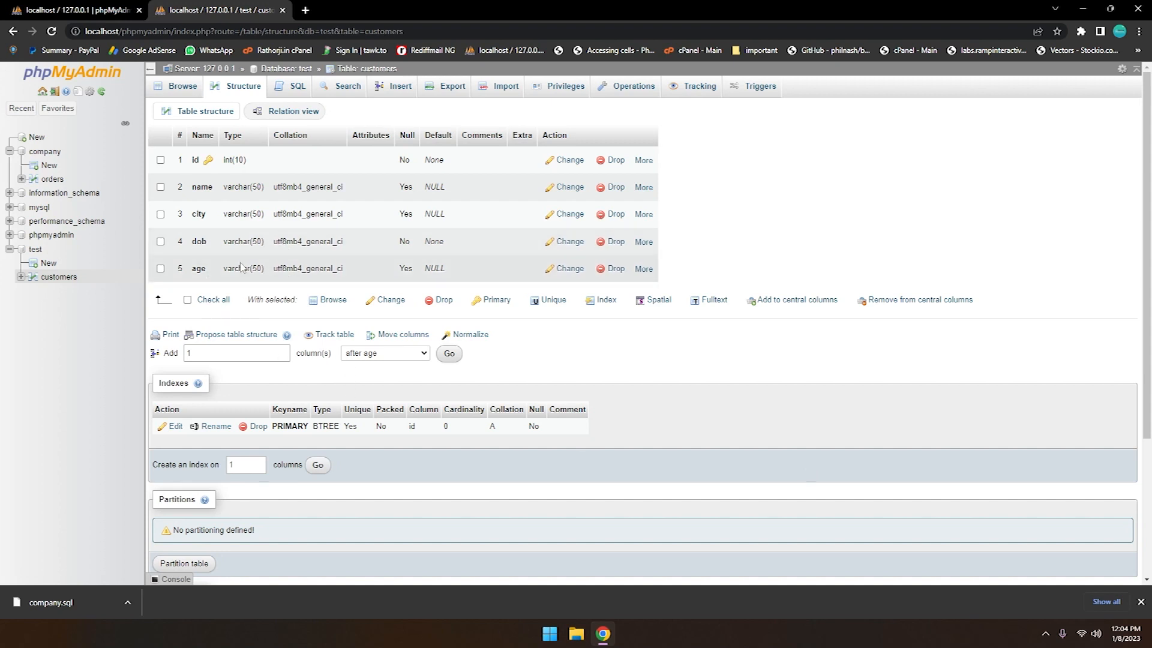
Step: Start a new row in customers, filling in the customer's name and delhi as the city
click(400, 85)
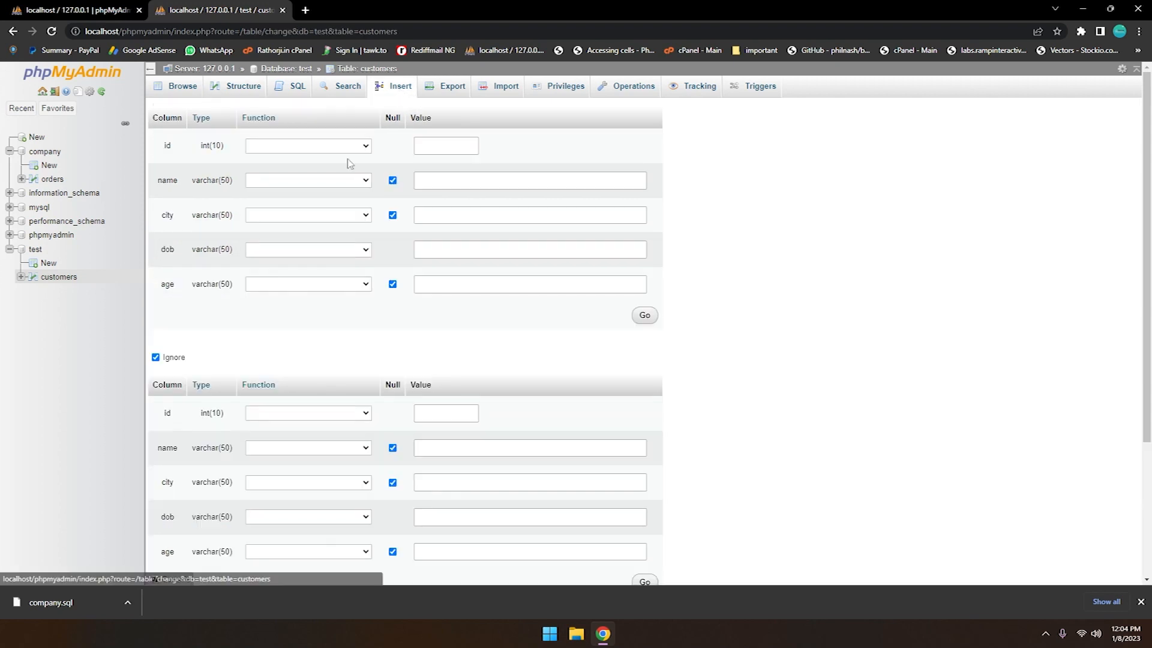
click(423, 182)
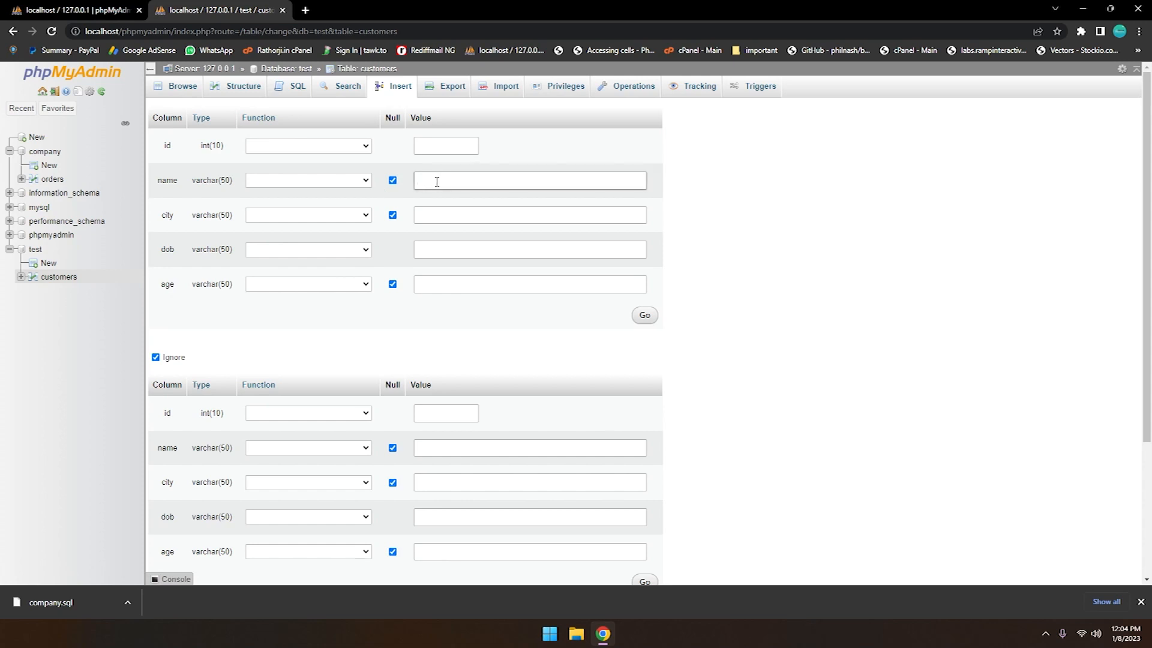
text(RATHRJ)
key(BackSpace)
key(BackSpace)
key(BackSpace)
text(rathor)
key(Tab)
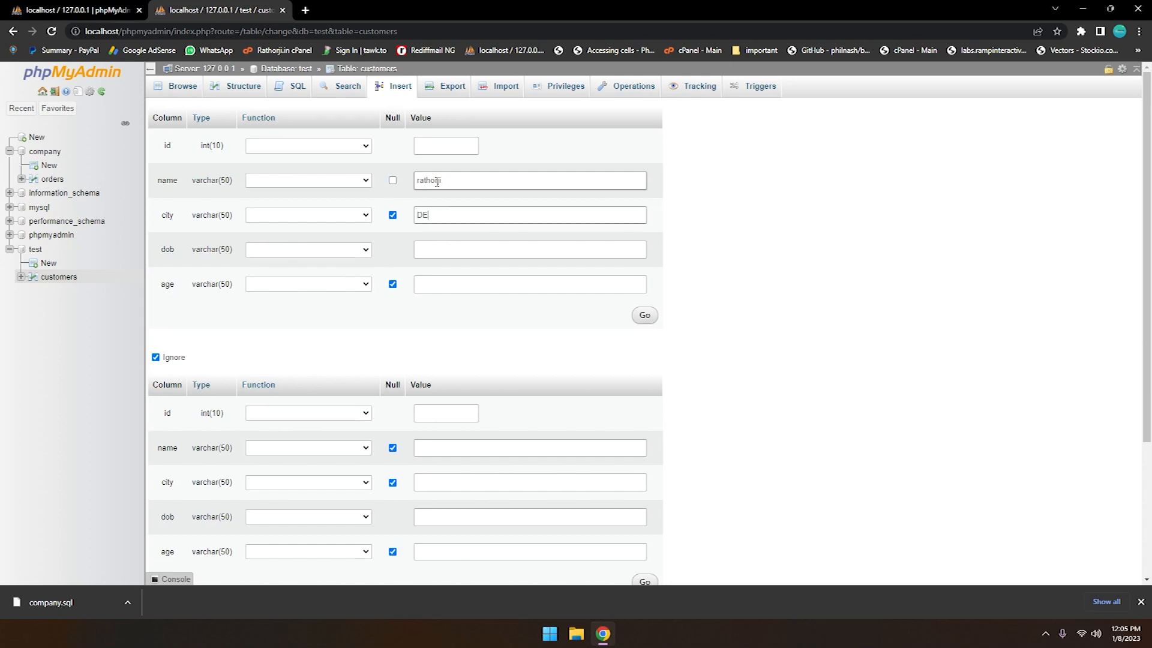
key(Tab)
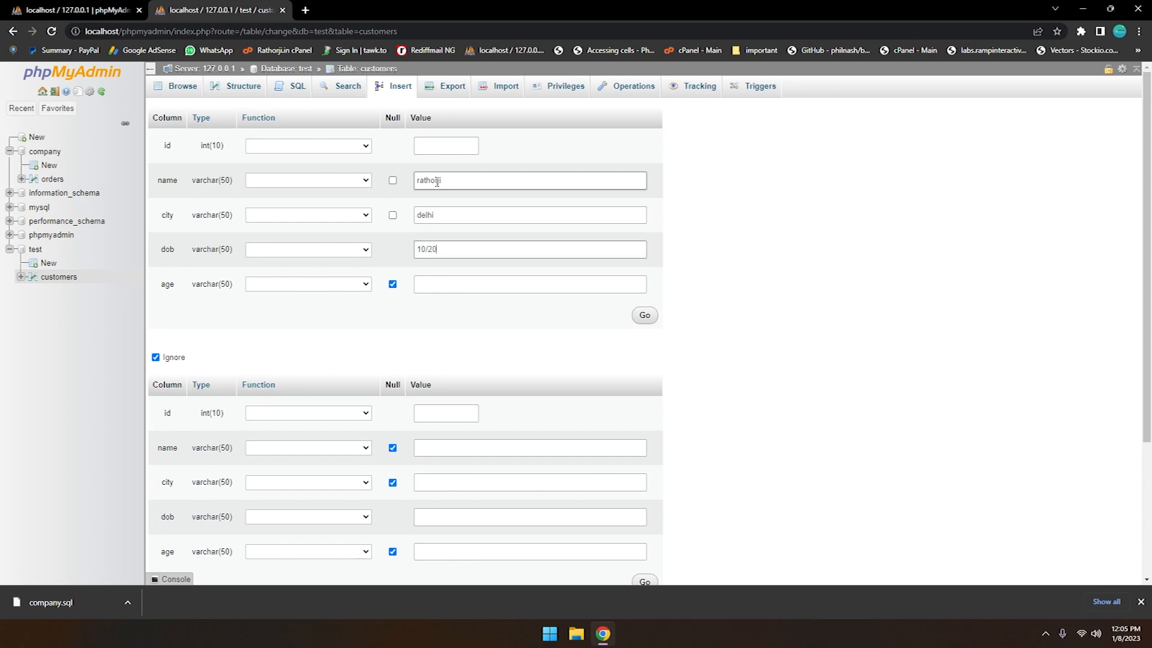
Step: Enter the customer's date of birth and age 25, and insert the row
text(10/2)
key(BackSpace)
text(02/1995)
click(440, 284)
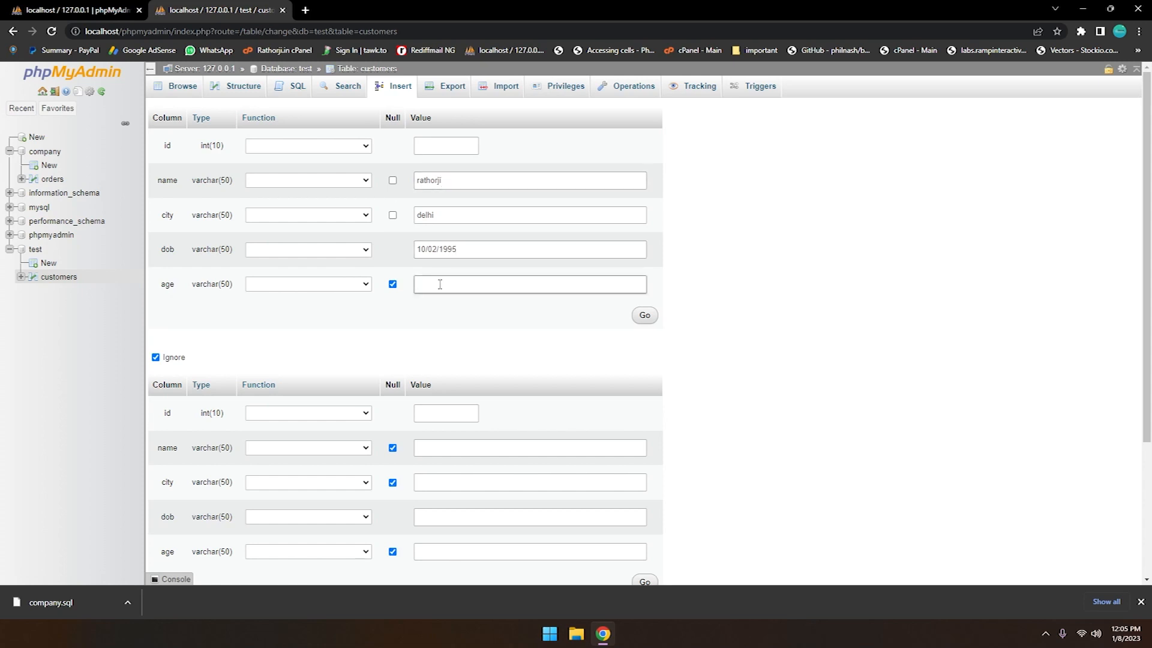
text(25)
click(645, 315)
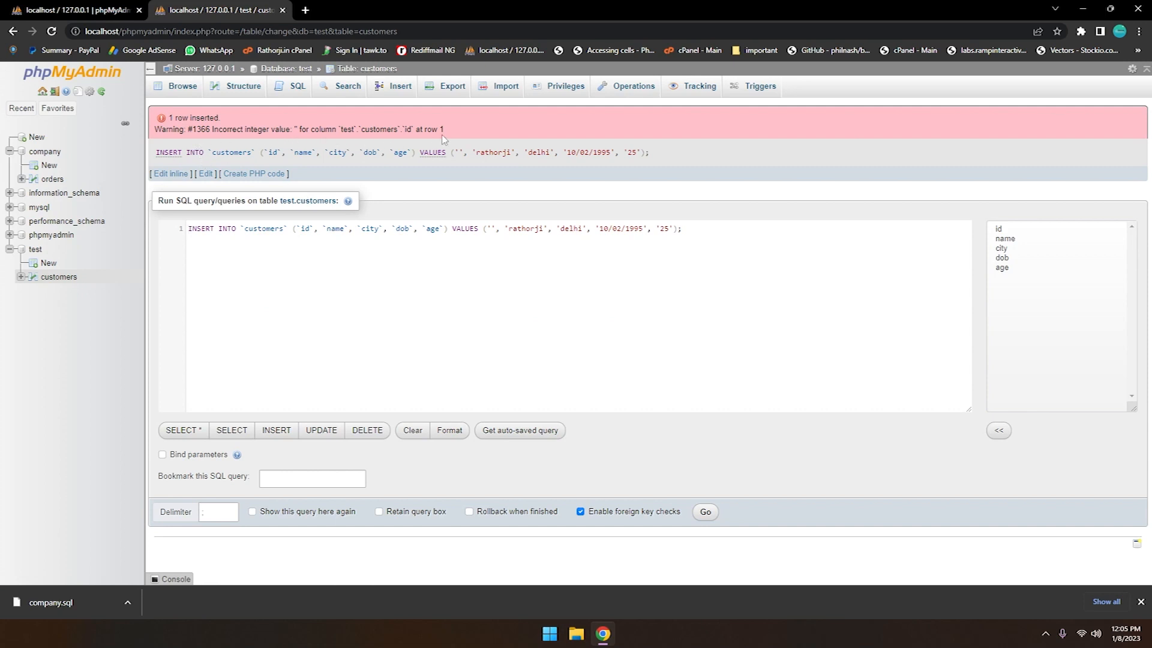
Step: Review the executed INSERT statement and browse the rows of the customers table
drag(651, 152, 174, 152)
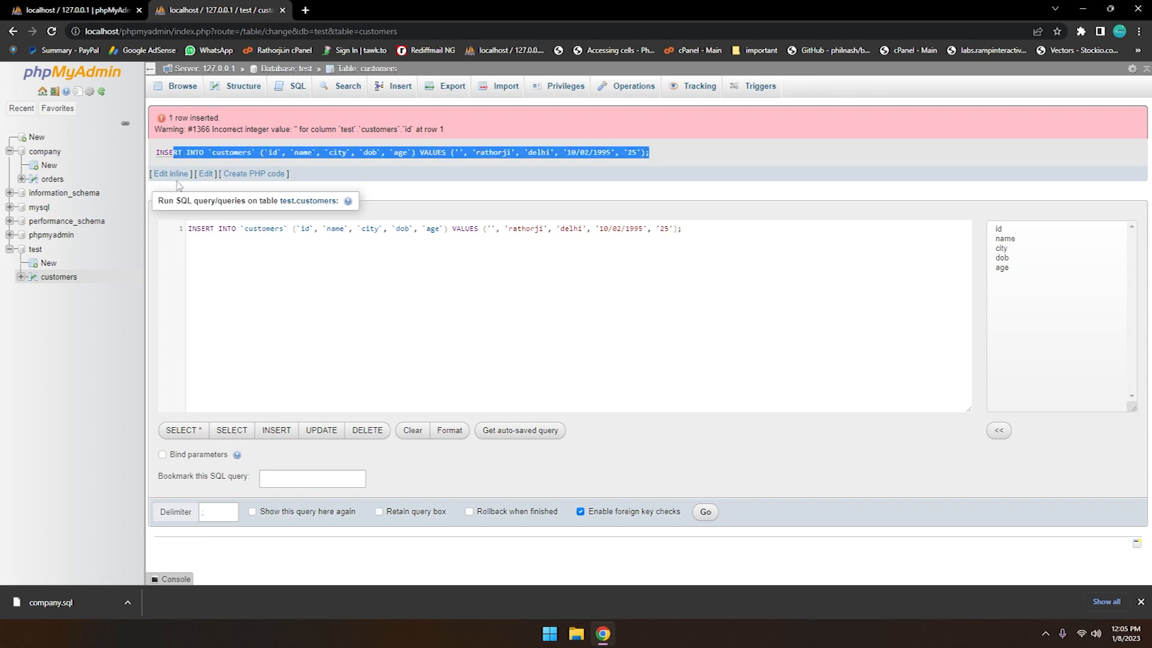
click(59, 278)
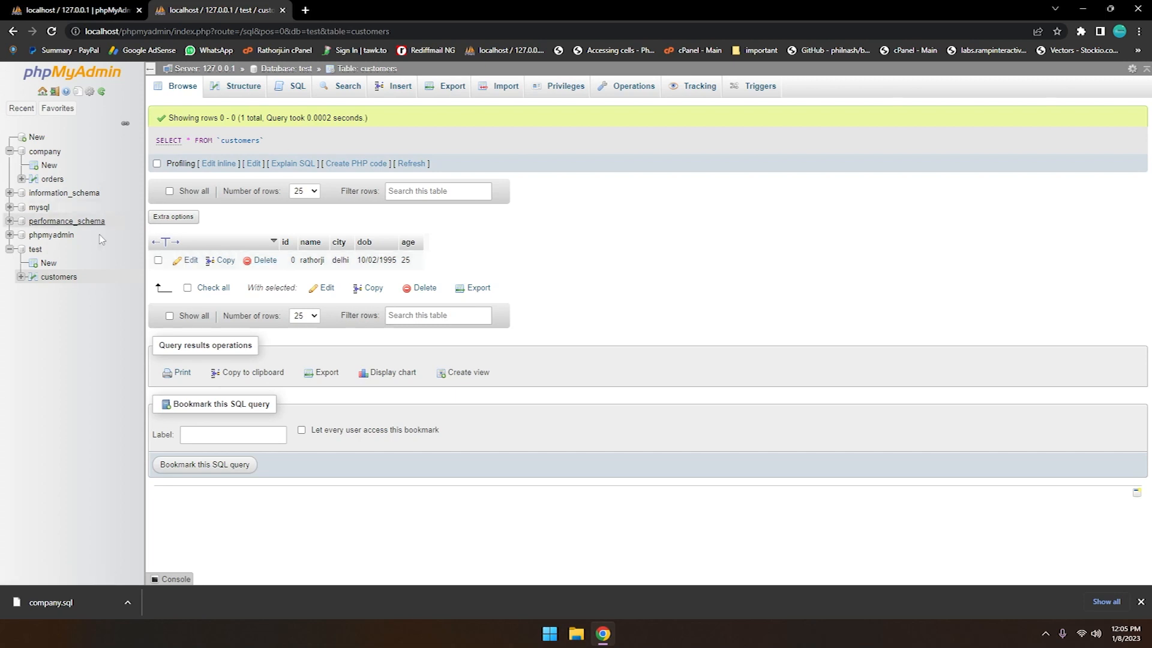
click(294, 88)
key(ctrl+a)
text(CREATE TABLE customers ( id INT(10), name VARCHAR(50), city VARCHAR(50), PRIMARY KEY(id));)
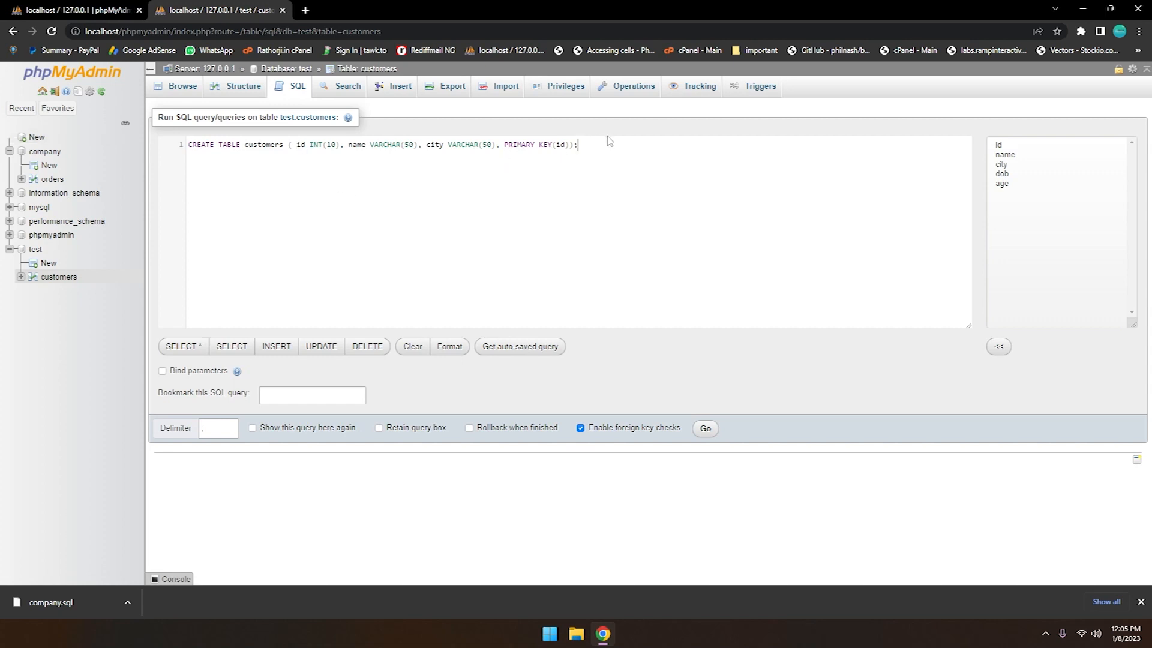
drag(598, 147, 138, 151)
key(BackSpace)
click(509, 88)
click(683, 109)
click(396, 87)
click(633, 107)
click(459, 179)
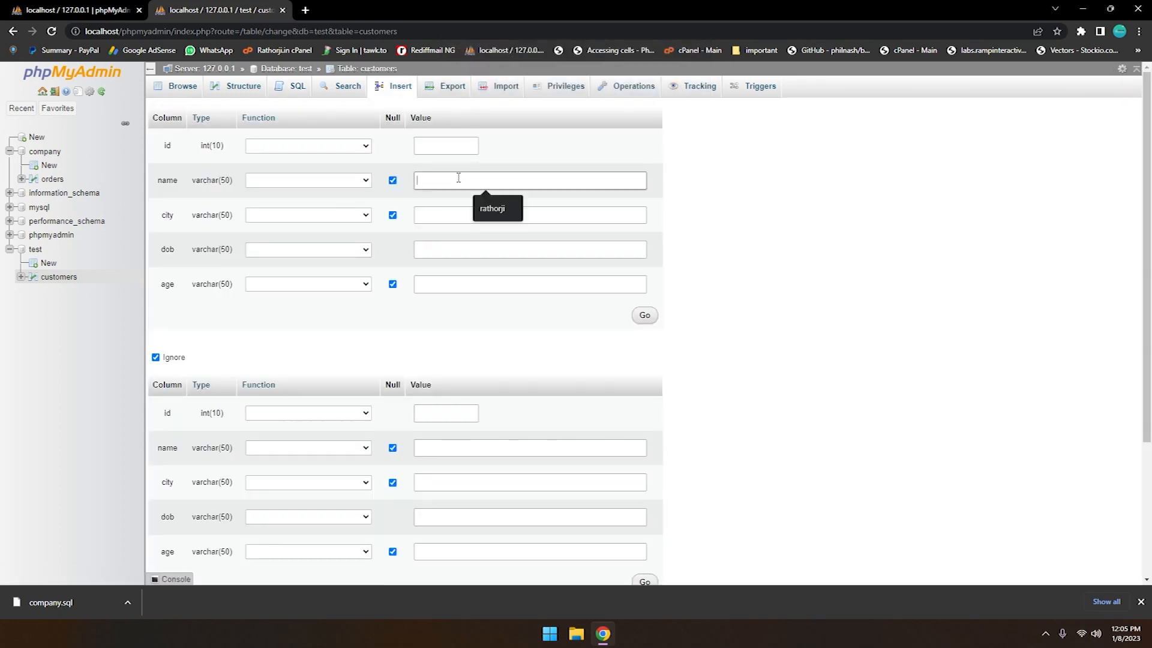
Step: Change the id column of customers to auto-increment with its length value cleared, and save the change
click(58, 278)
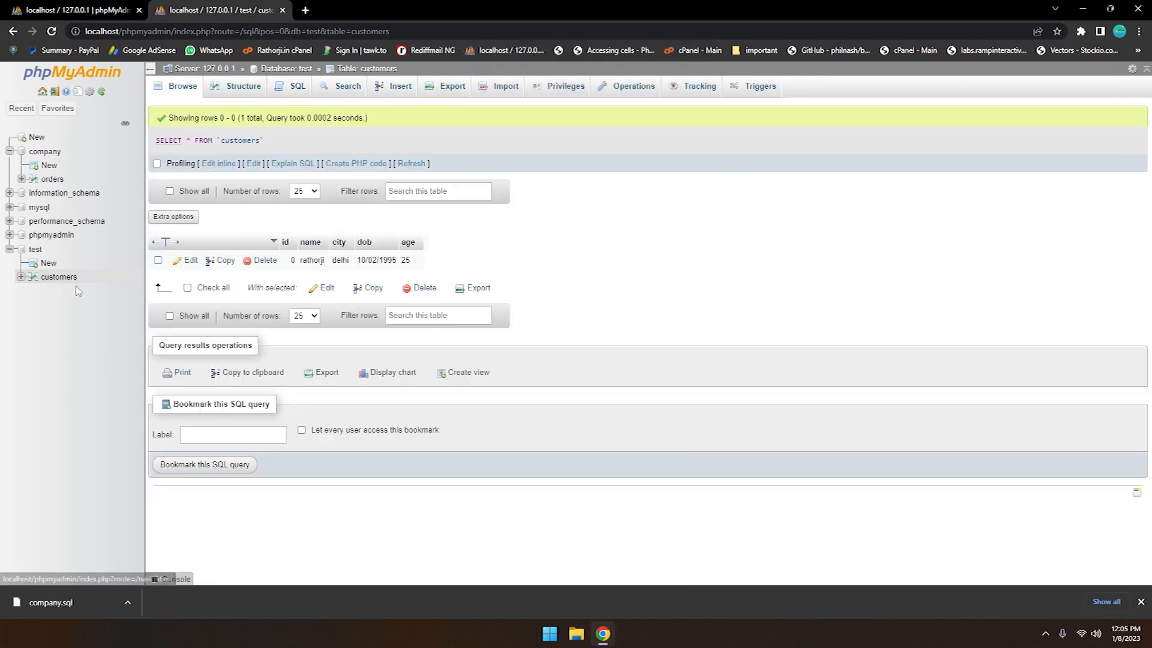
click(257, 88)
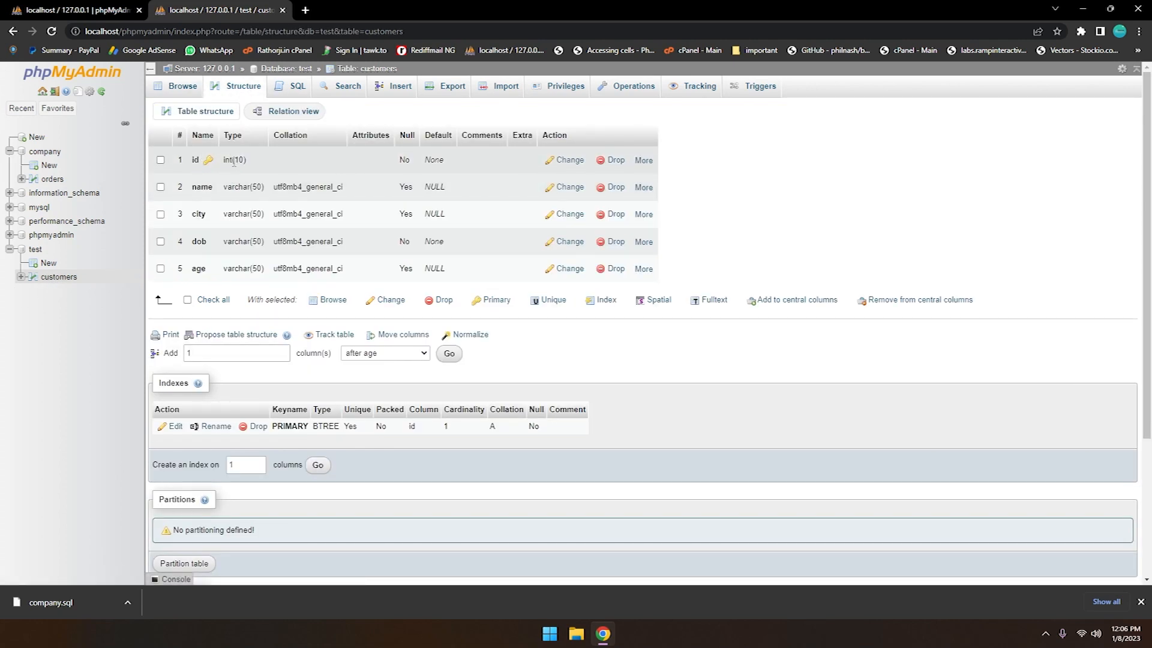
click(569, 160)
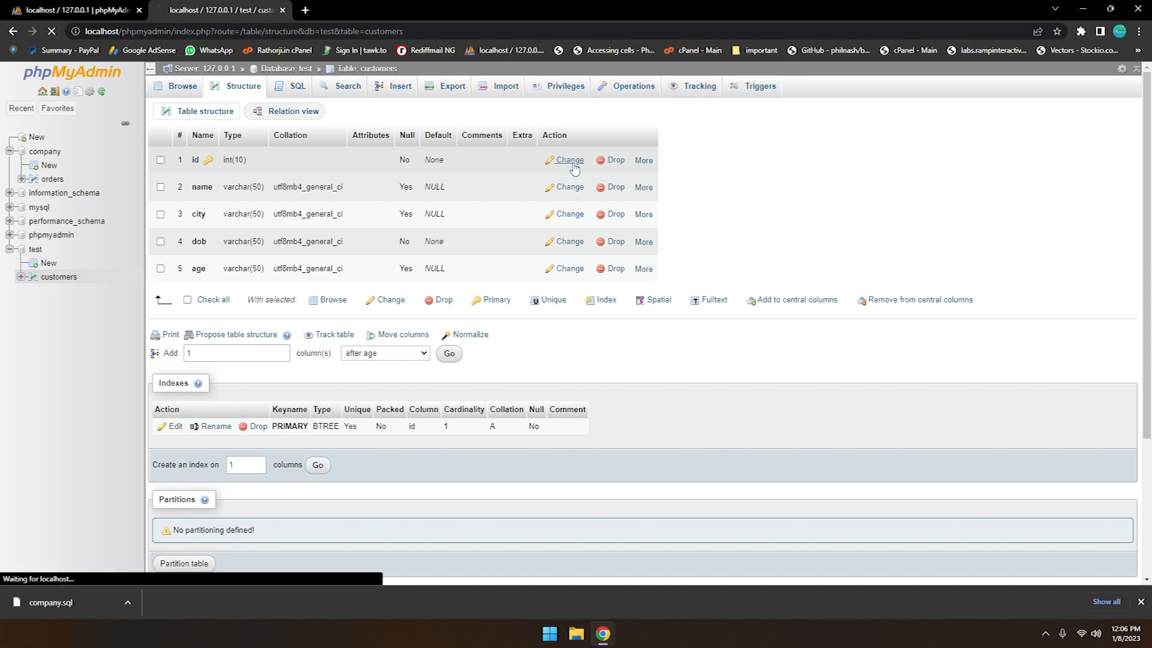
click(804, 190)
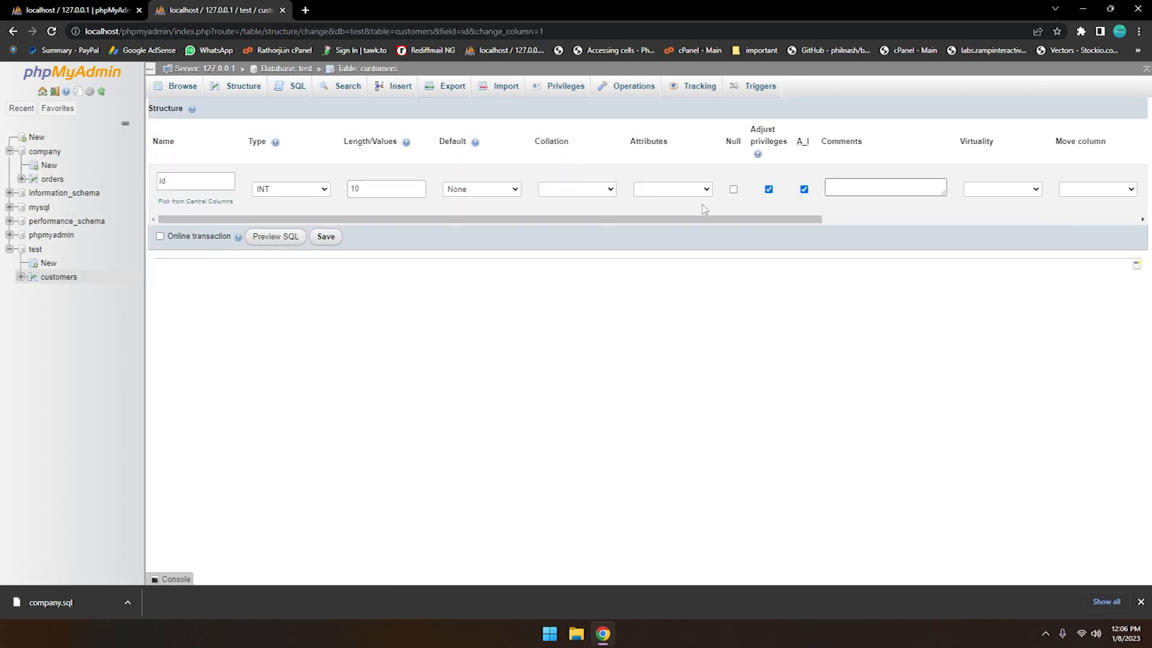
drag(371, 191, 316, 198)
key(BackSpace)
click(313, 239)
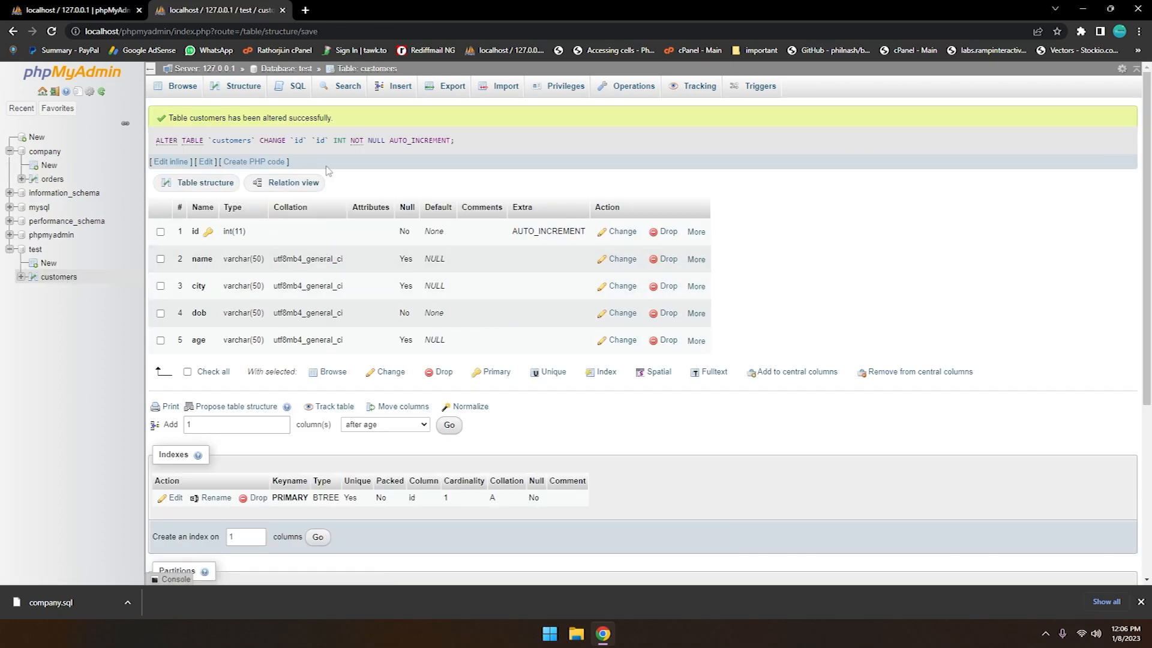
Step: Start another customers row with the id left empty, reusing the previous customer's name and delhi as the city
click(400, 90)
click(440, 181)
click(497, 202)
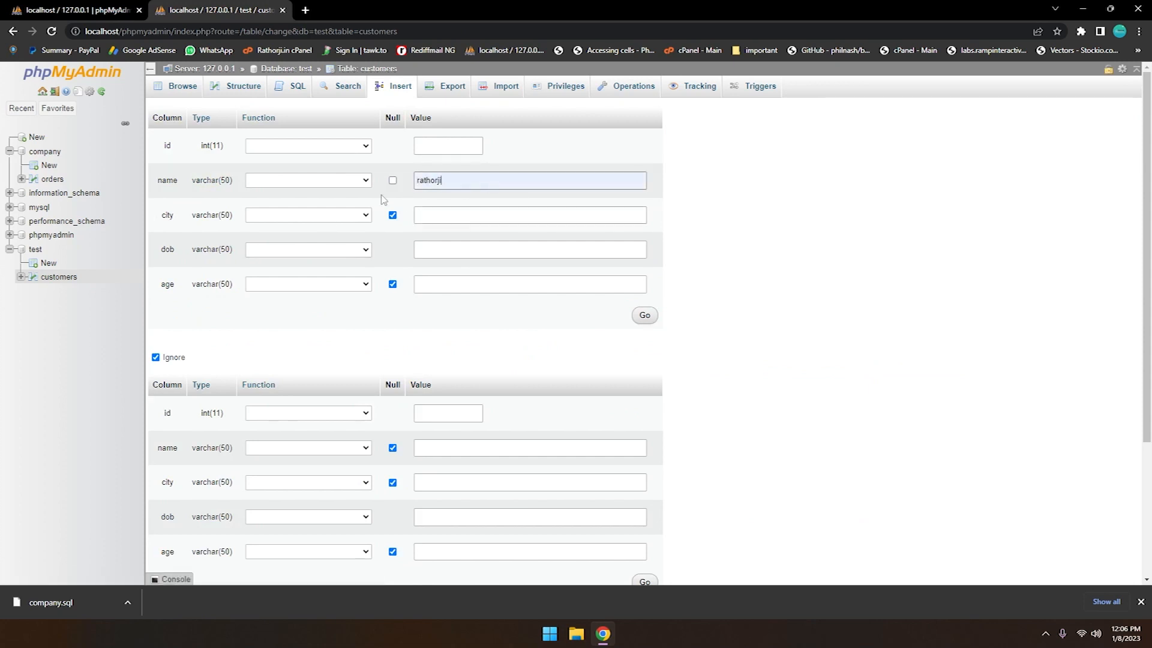
click(474, 214)
click(489, 240)
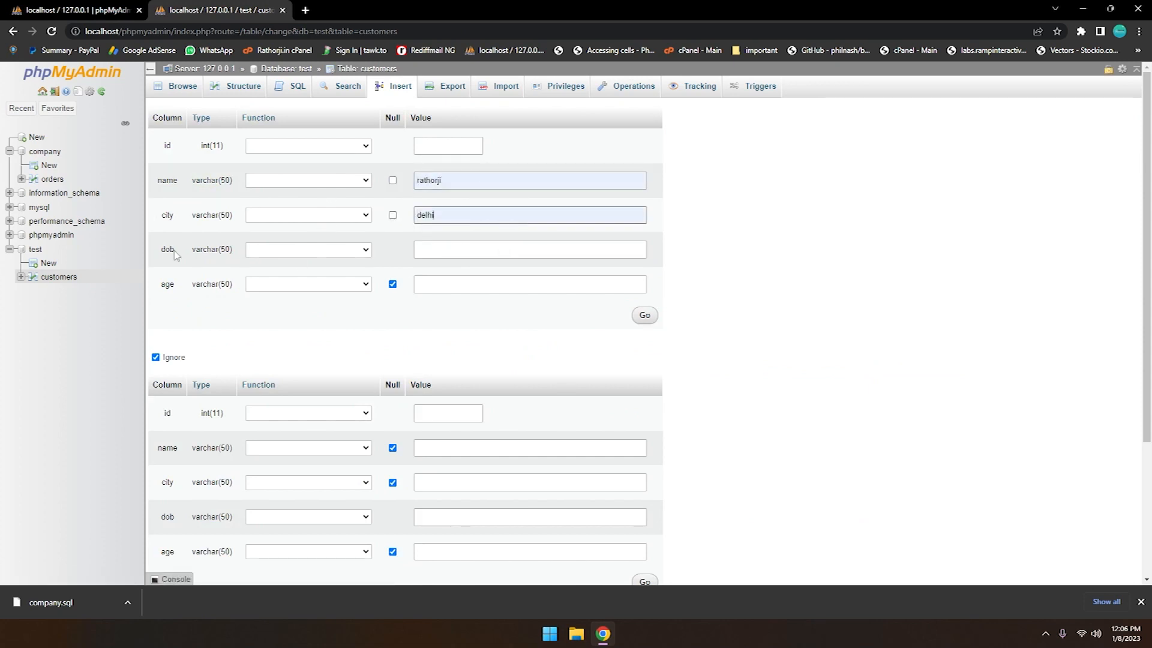
Step: Reuse the date of birth and age 25, insert the second row, and browse the customers table
click(443, 248)
click(488, 278)
click(424, 284)
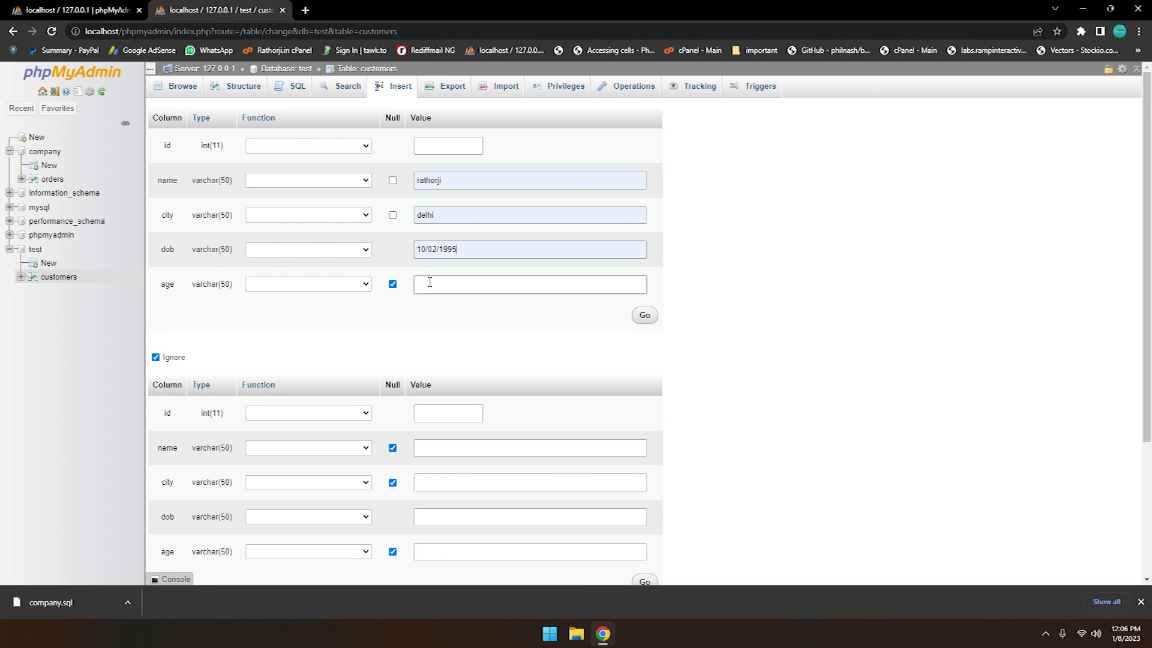
click(486, 312)
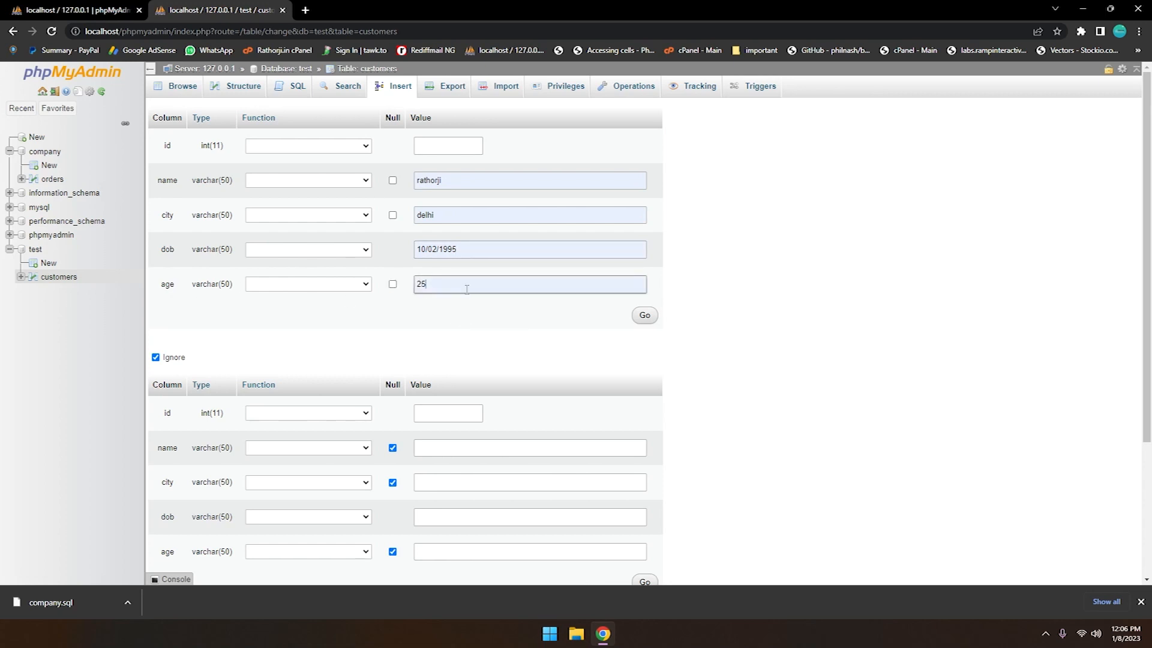
click(643, 315)
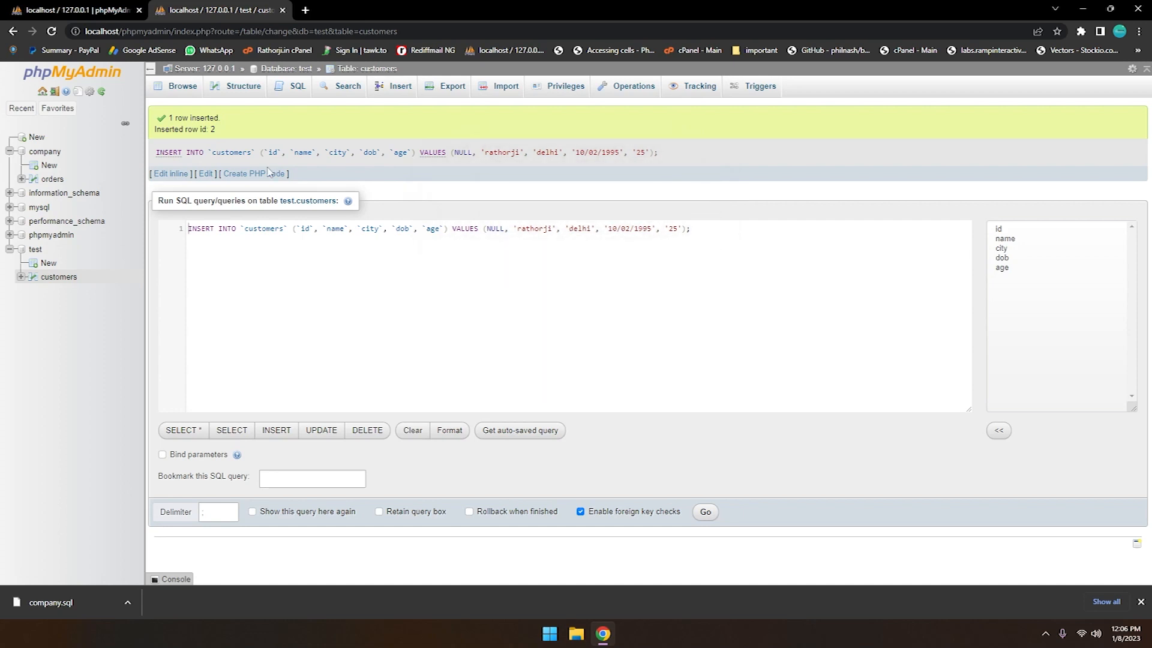
click(60, 278)
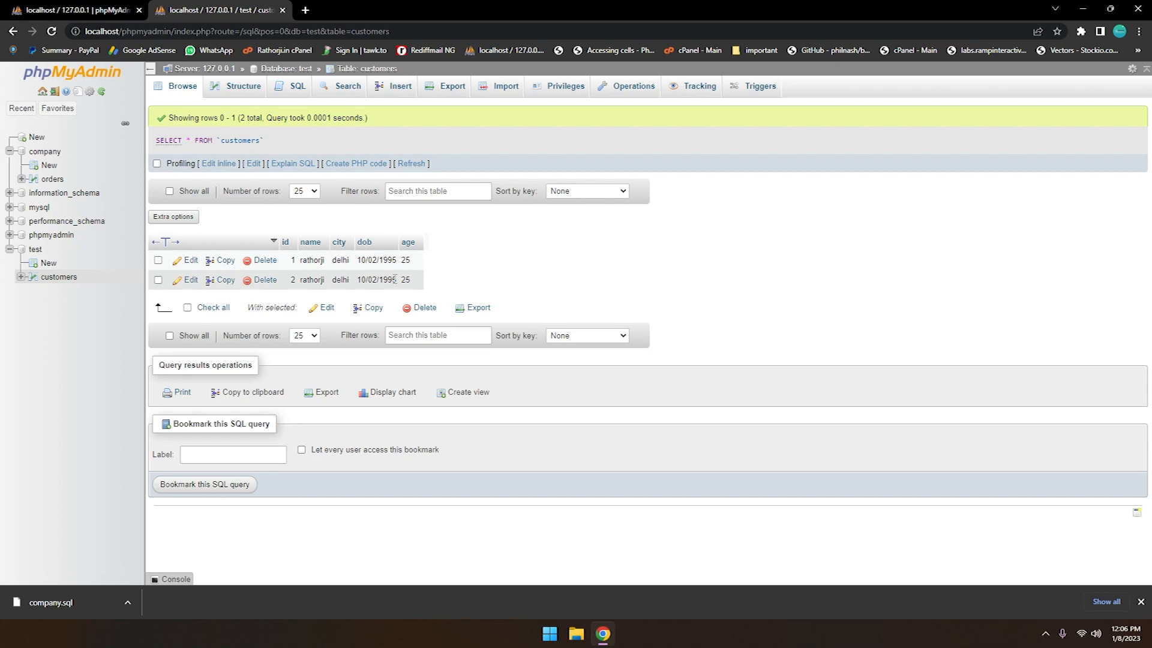
Step: Replace the default SQL query for the customers table with INSERT INTO customers VALUES()
click(296, 87)
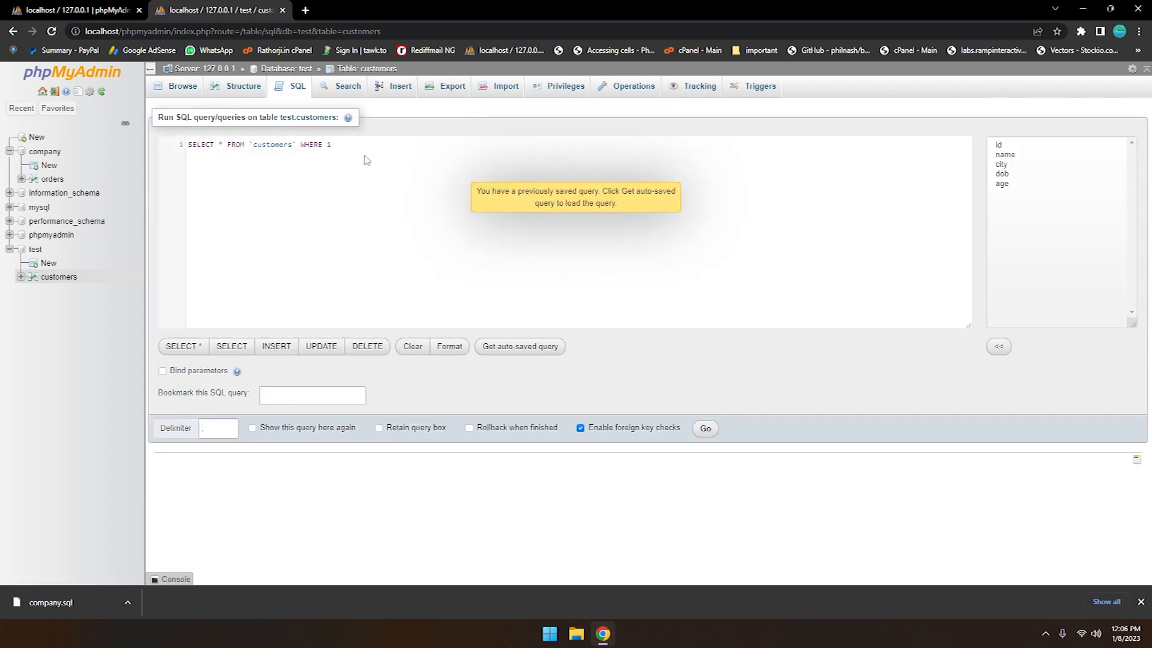
key(ctrl+a)
key(BackSpace)
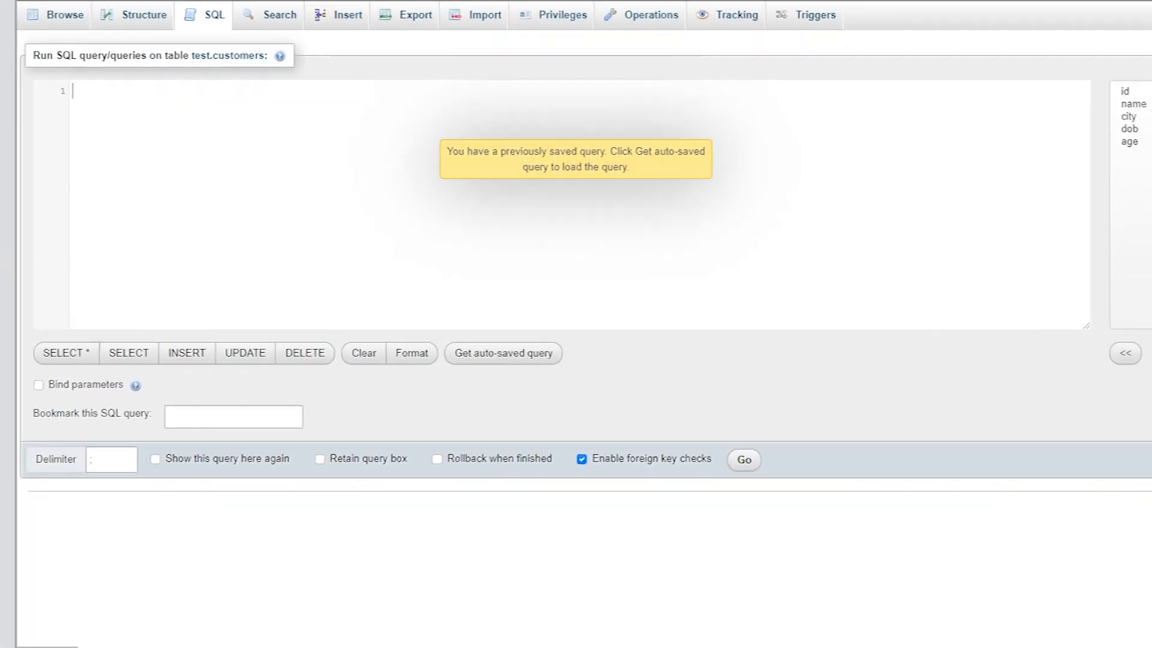
text(INSERT )
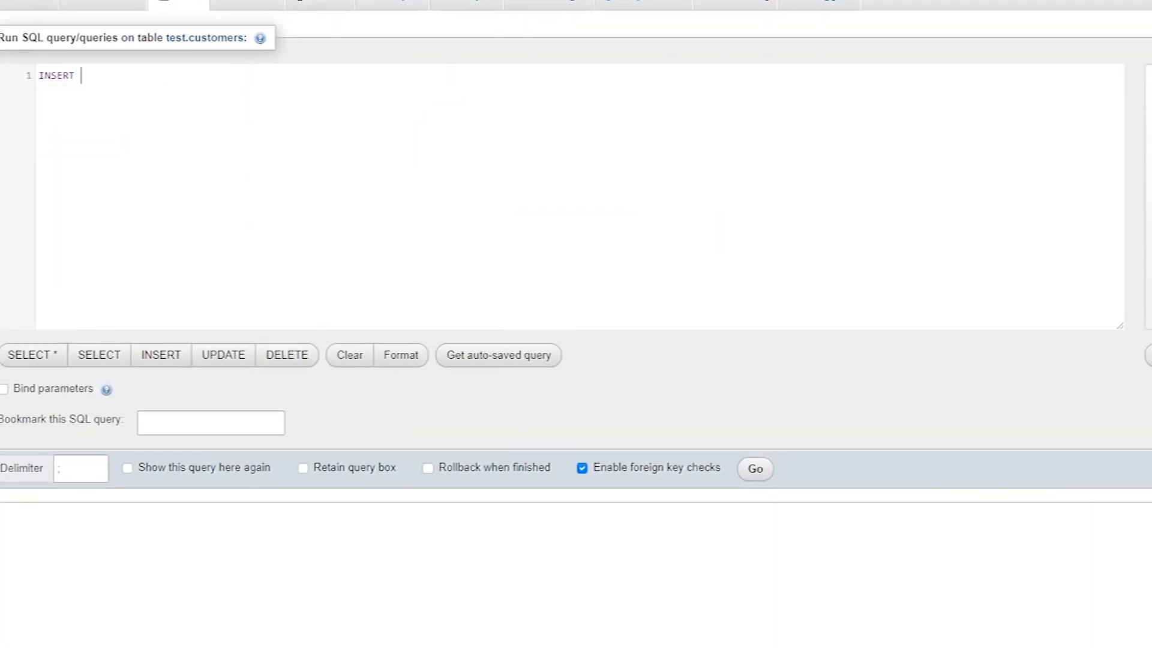
text(INTO customers VALUES())
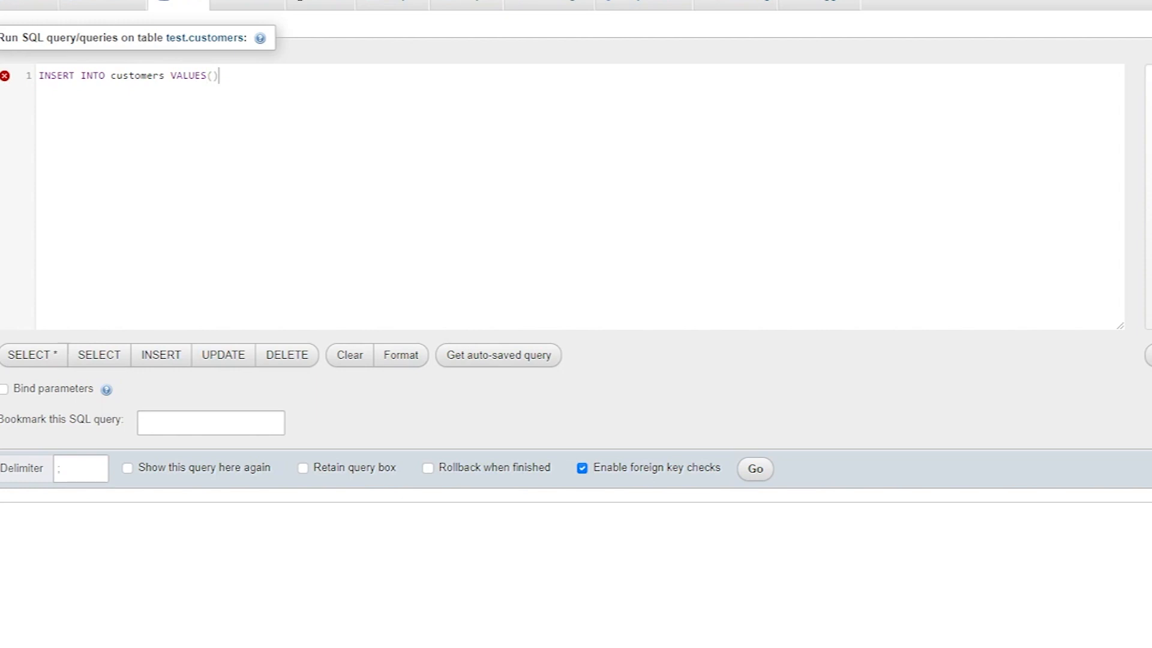
Step: Fill the VALUES list with the quoted customer name, kolkata as the city, and the date of birth
key(Left)
text('')
key(Left)
text(ra)
key(BackSpace)
key(BackSpace)
text(rahul)
click(255, 72)
text(,'kolkata','10)
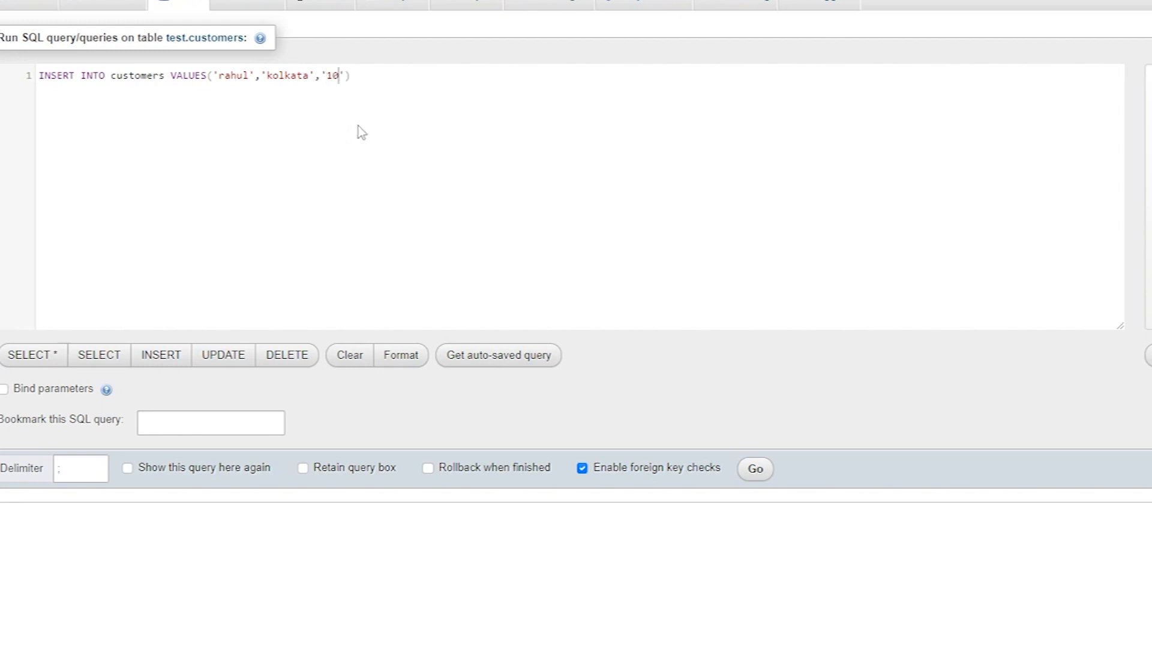
text(/02/1997',)
Step: Add the quoted age '25' as the last value, end the INSERT statement with a semicolon, and try to run it
text(25)
key(BackSpace)
key(BackSpace)
text(')
key(Right)
key(Right)
text(;)
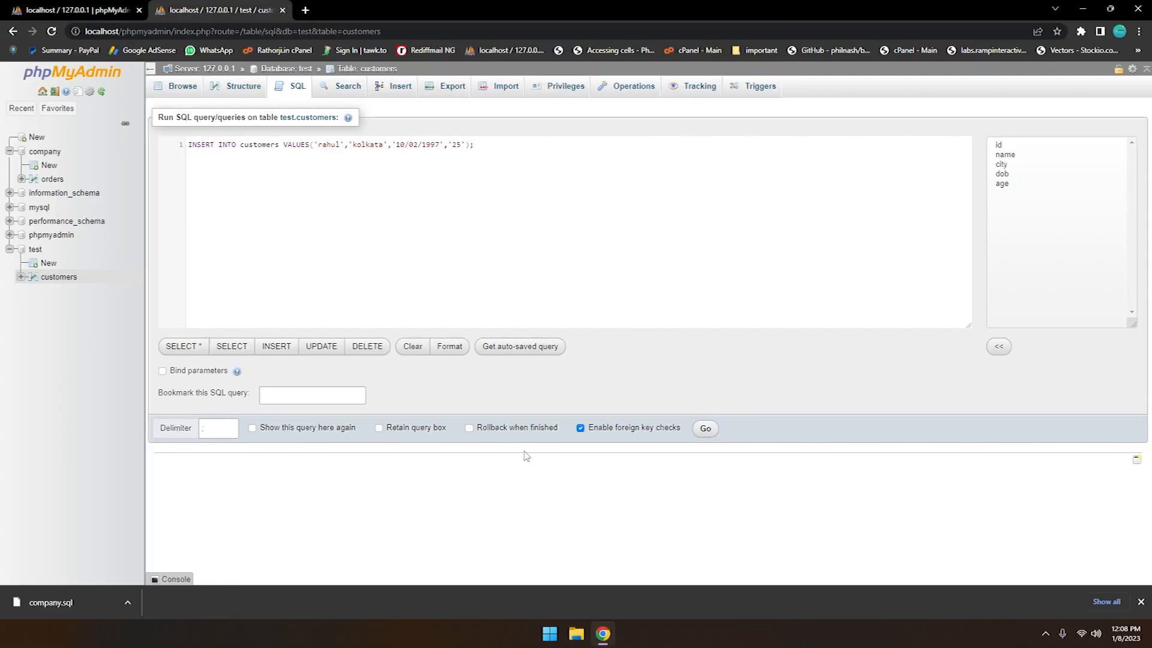
click(706, 428)
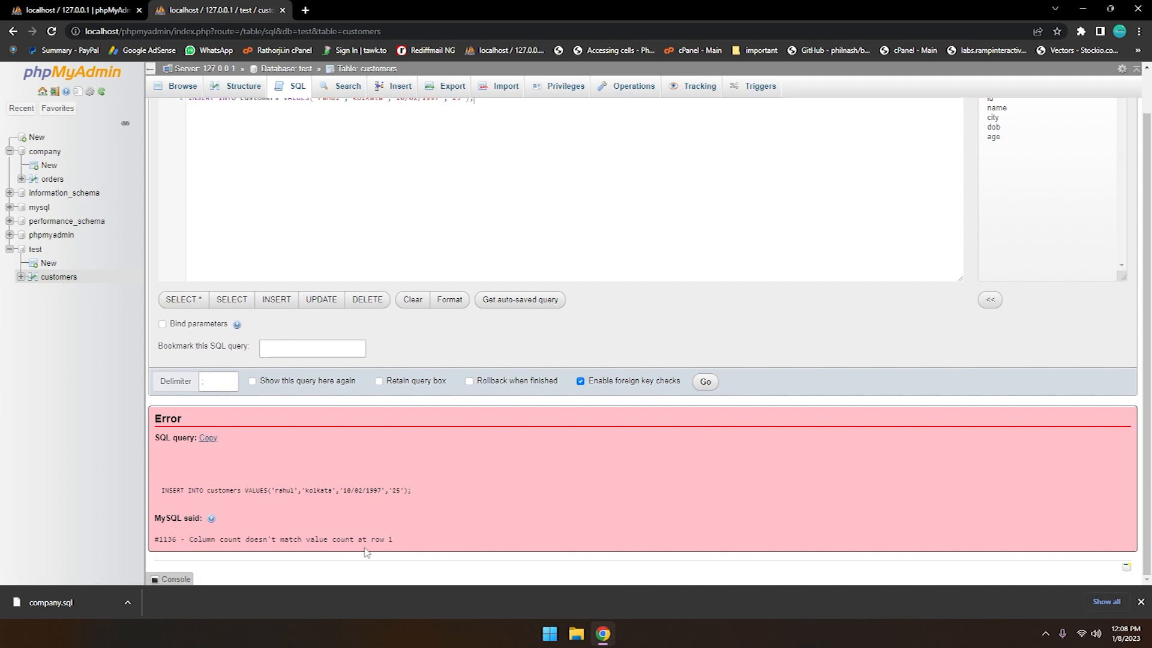
Step: Add '5' as the id value at the start of the VALUES list, run the INSERT, and browse the customers table
scroll(501, 169, up, 1)
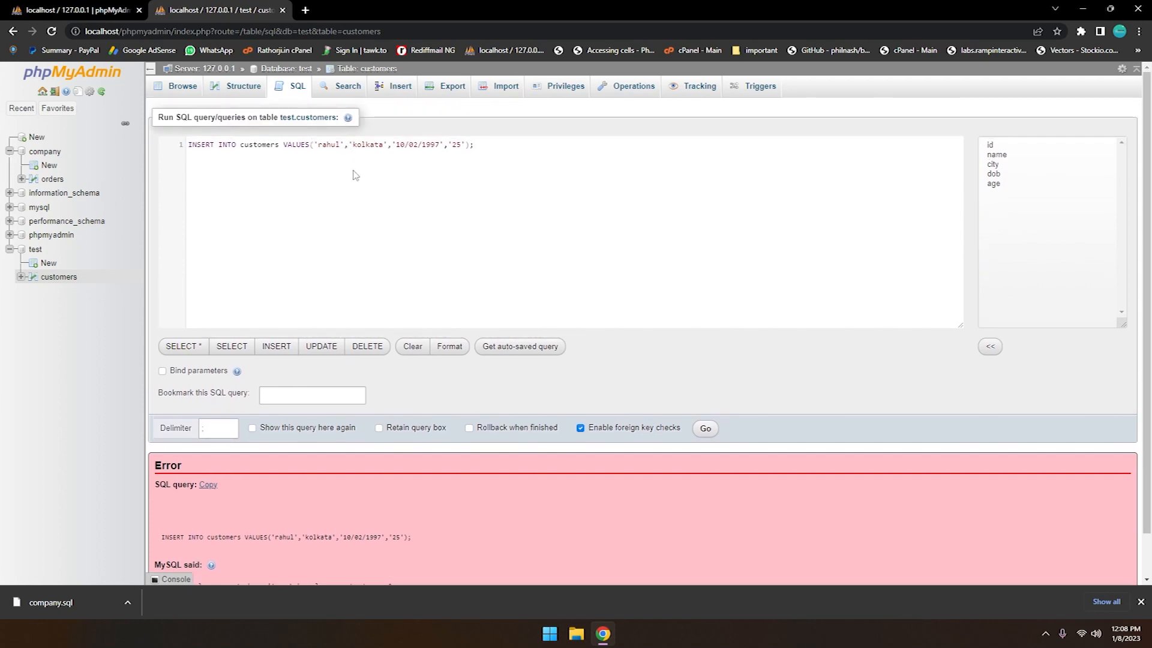
click(316, 145)
text('')
key(BackSpace)
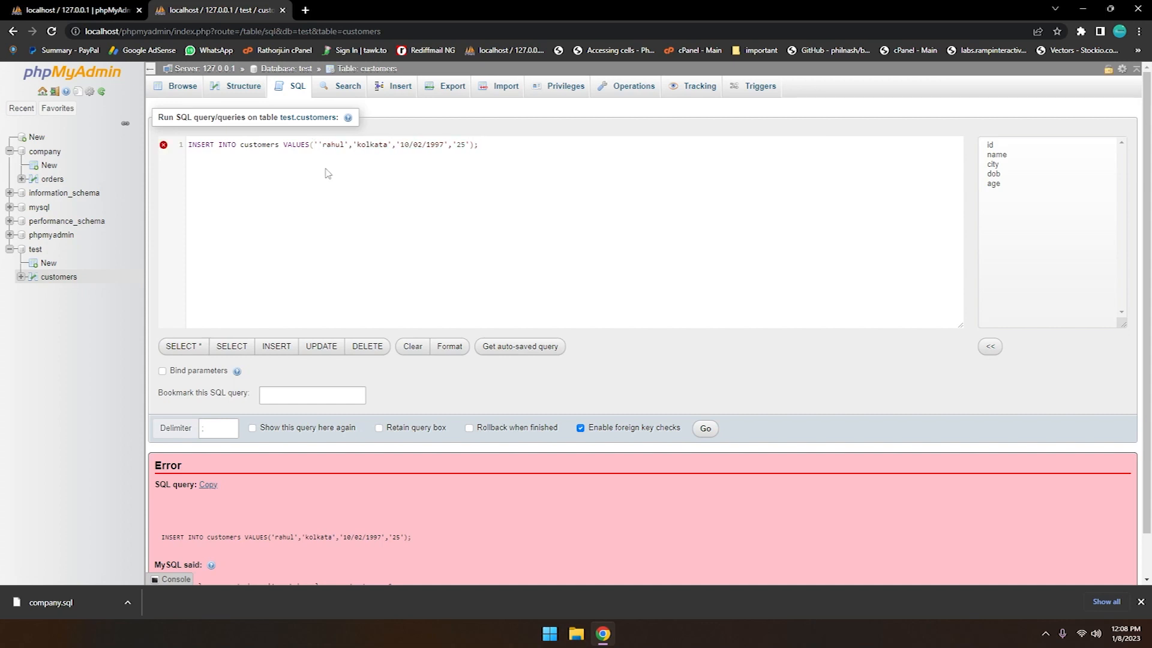
text(','25)
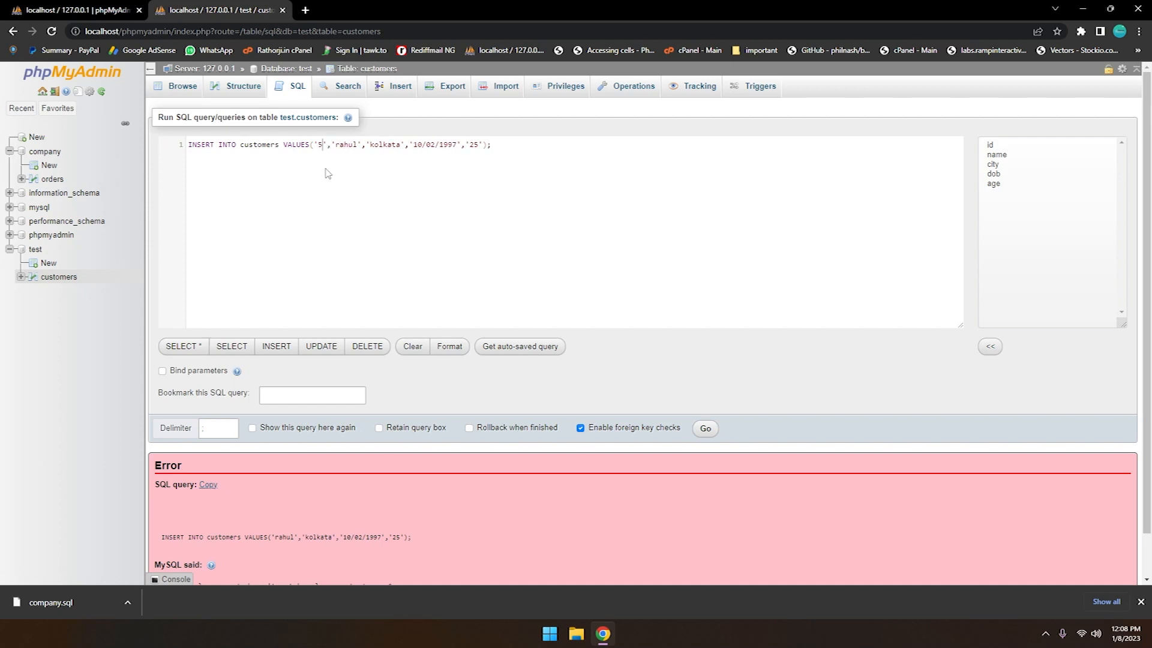
click(708, 429)
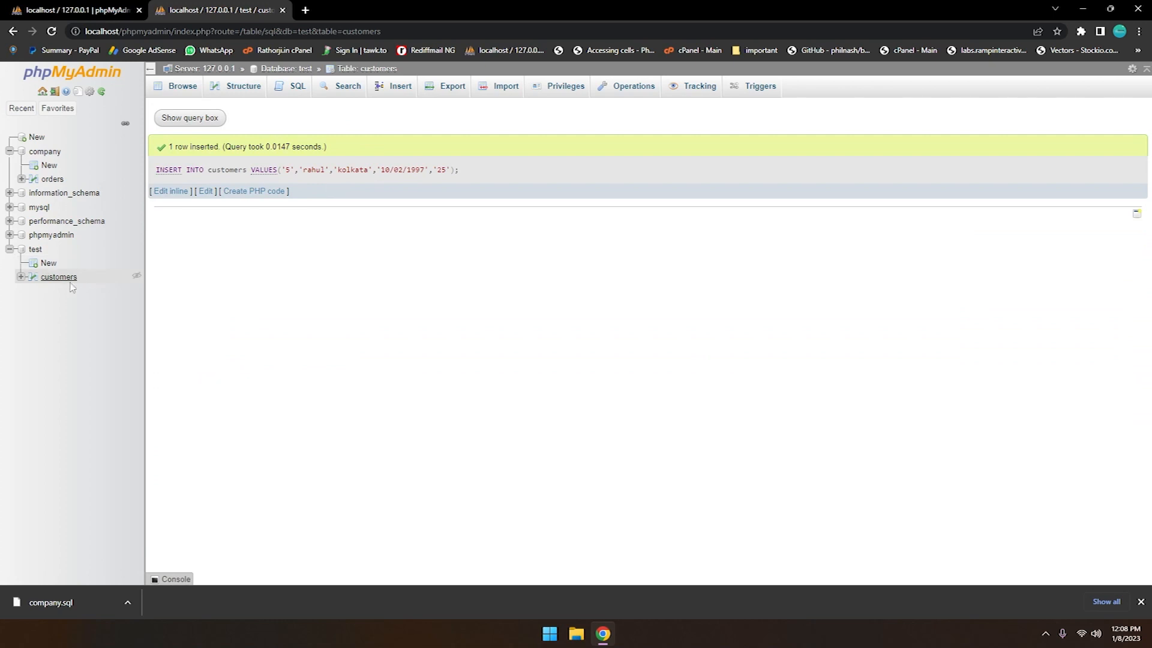
click(58, 278)
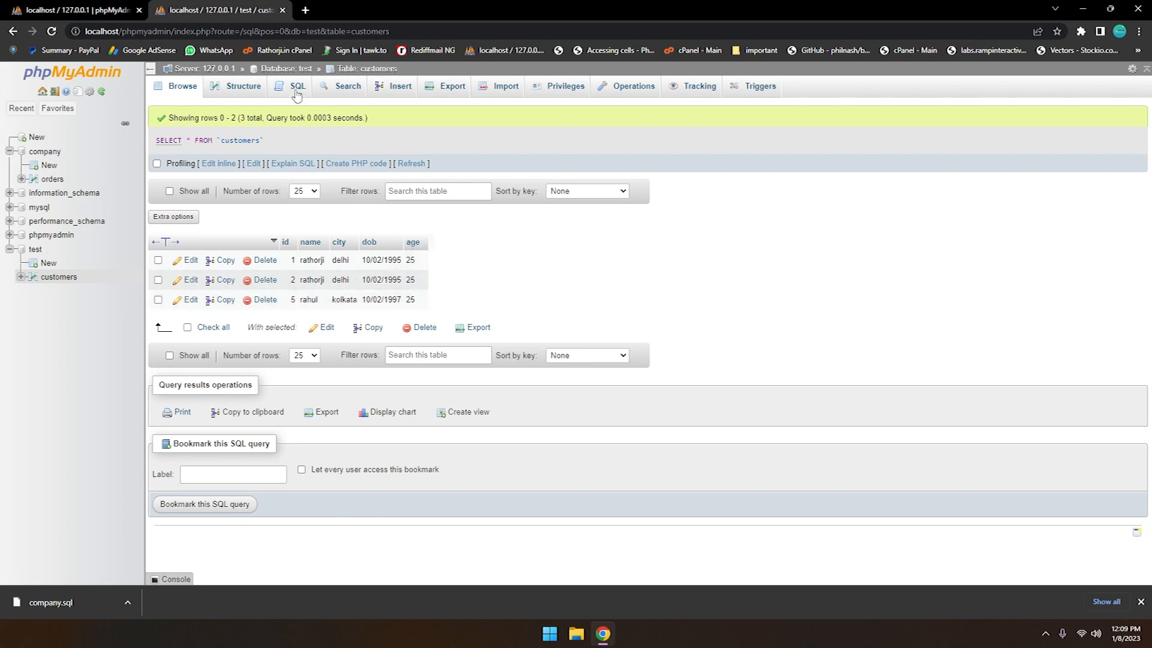
Step: Set the age of the customer with id 5 to 20 directly in the results grid
double_click(415, 300)
key(ctrl+a)
text(20)
key(Return)
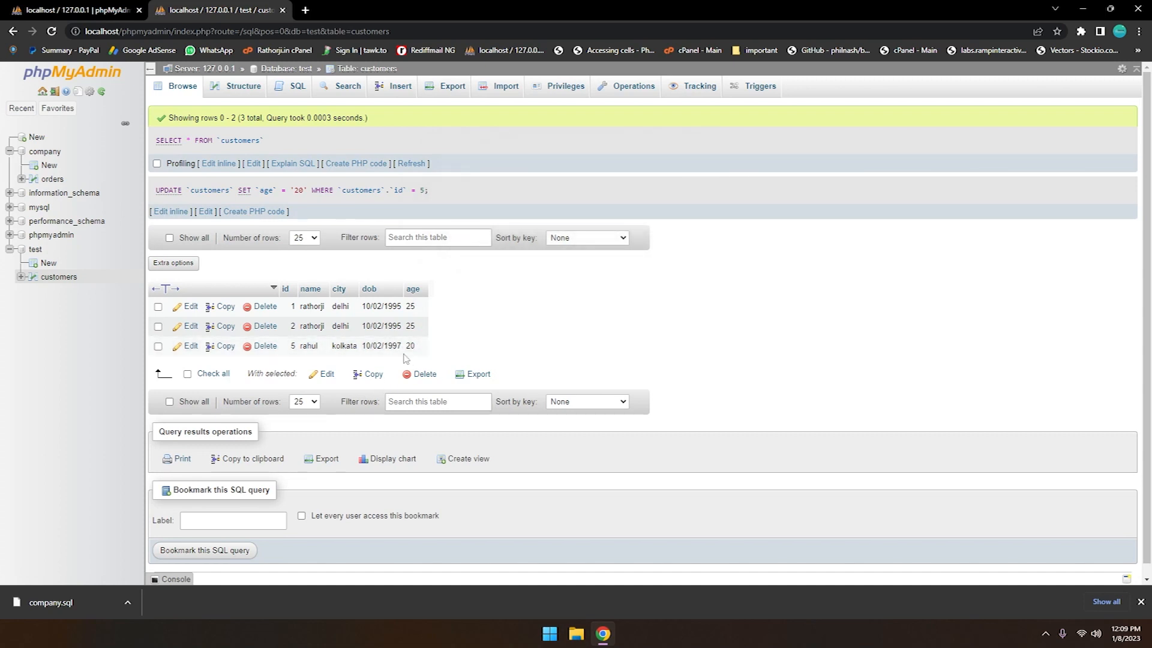
double_click(414, 346)
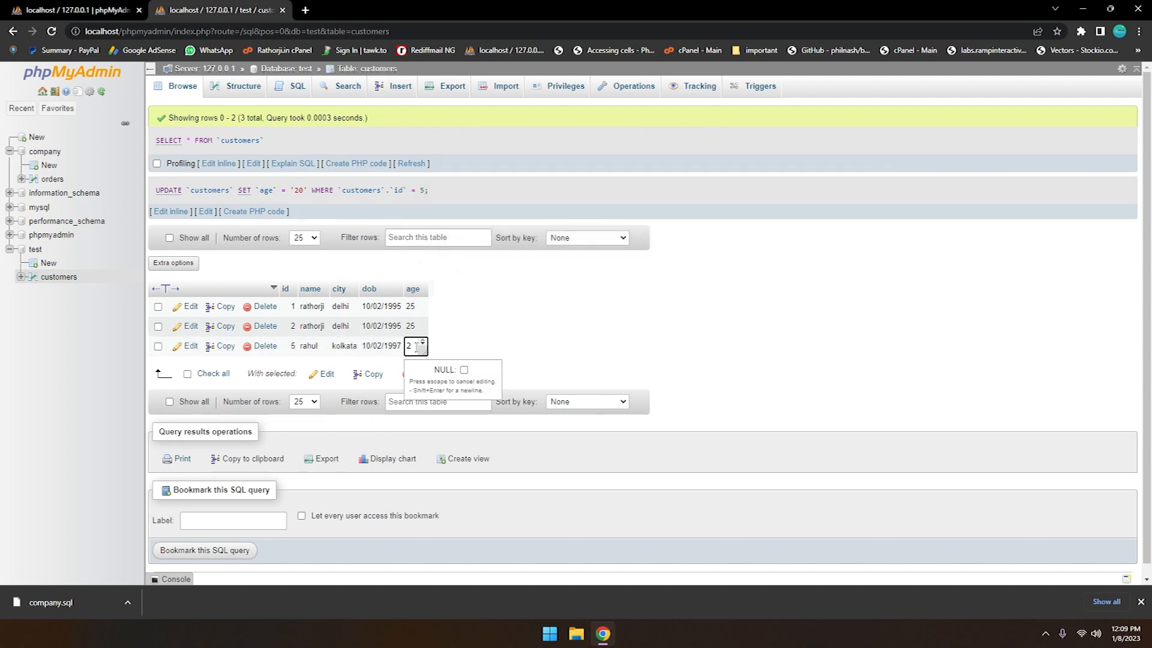
click(518, 348)
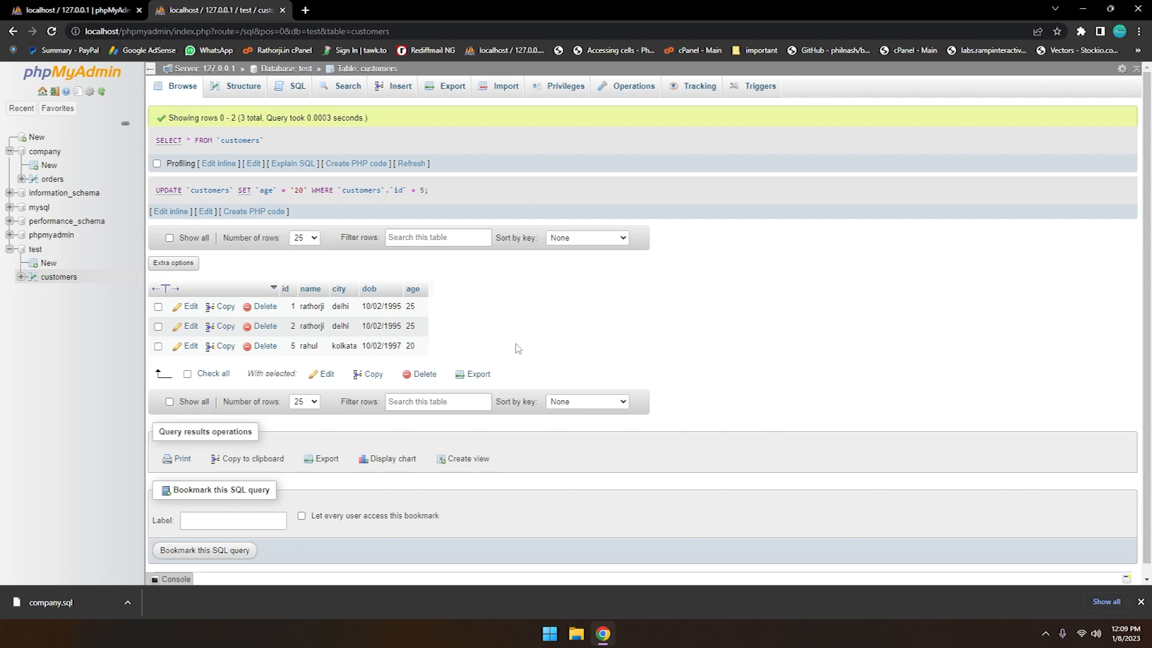
Step: Replace the default SQL query for the customers table with the opening UPDATE customers SET
click(298, 87)
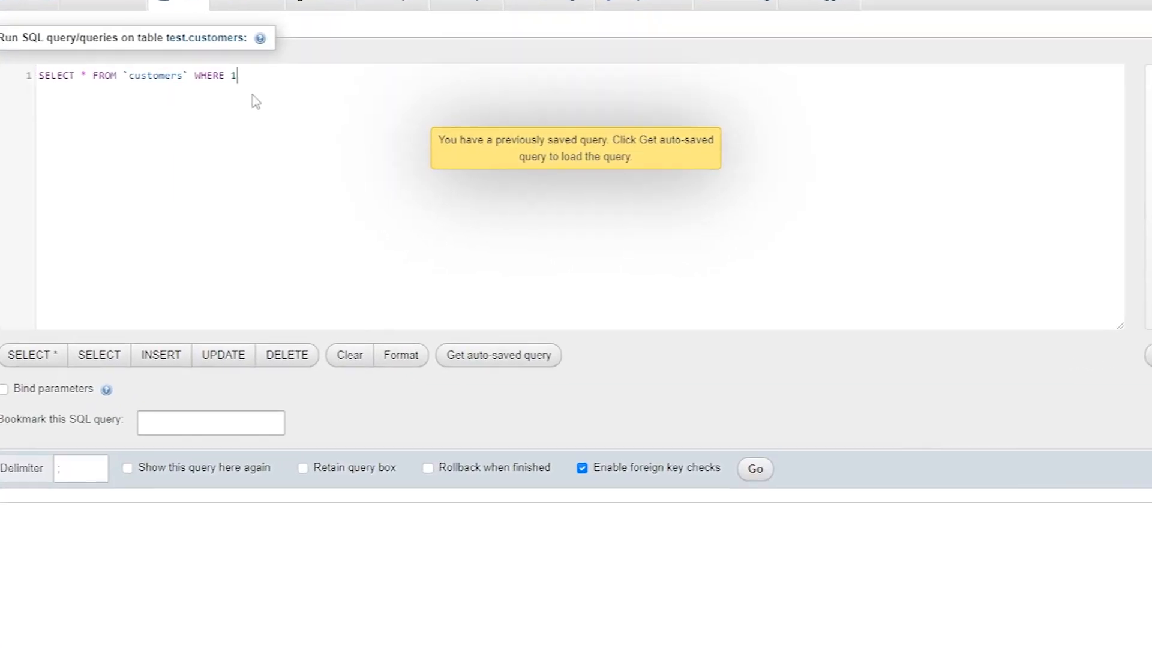
key(ctrl+a)
text(updat)
key(Return)
text(customers set)
key(Return)
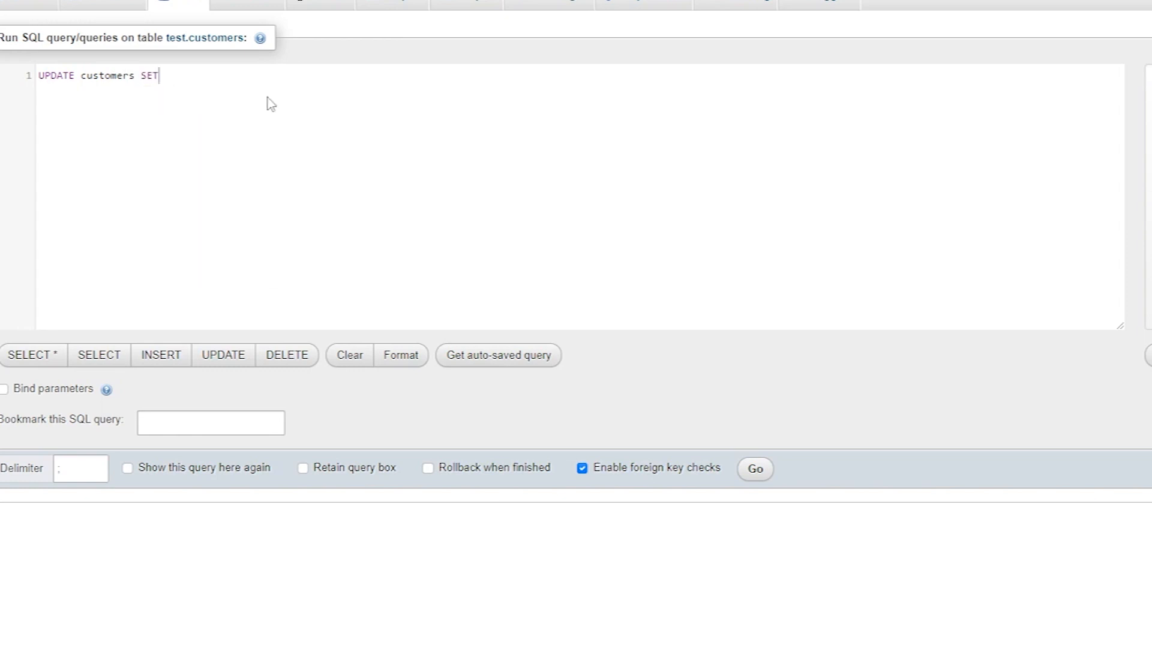
Step: Complete the UPDATE with age = '35', a new customer name, and the condition WHERE id = 5
text(age)
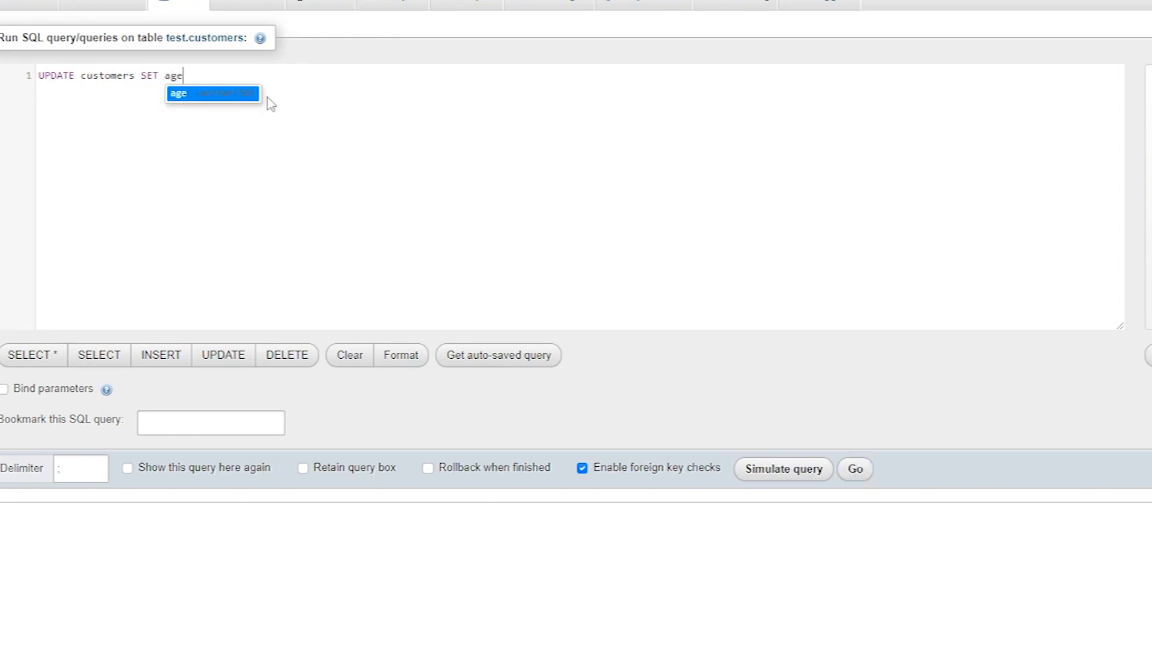
text(,)
key(BackSpace)
key(BackSpace)
text(= ')
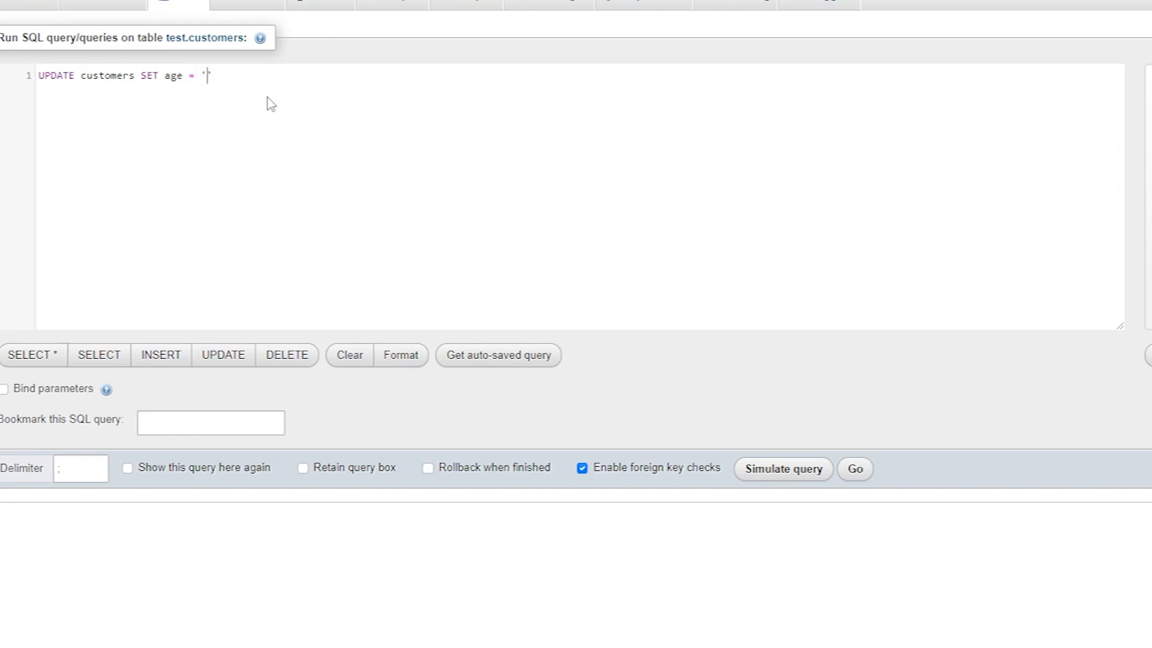
text(35' , name)
text(='tilok',)
key(BackSpace)
text(WHERE id)
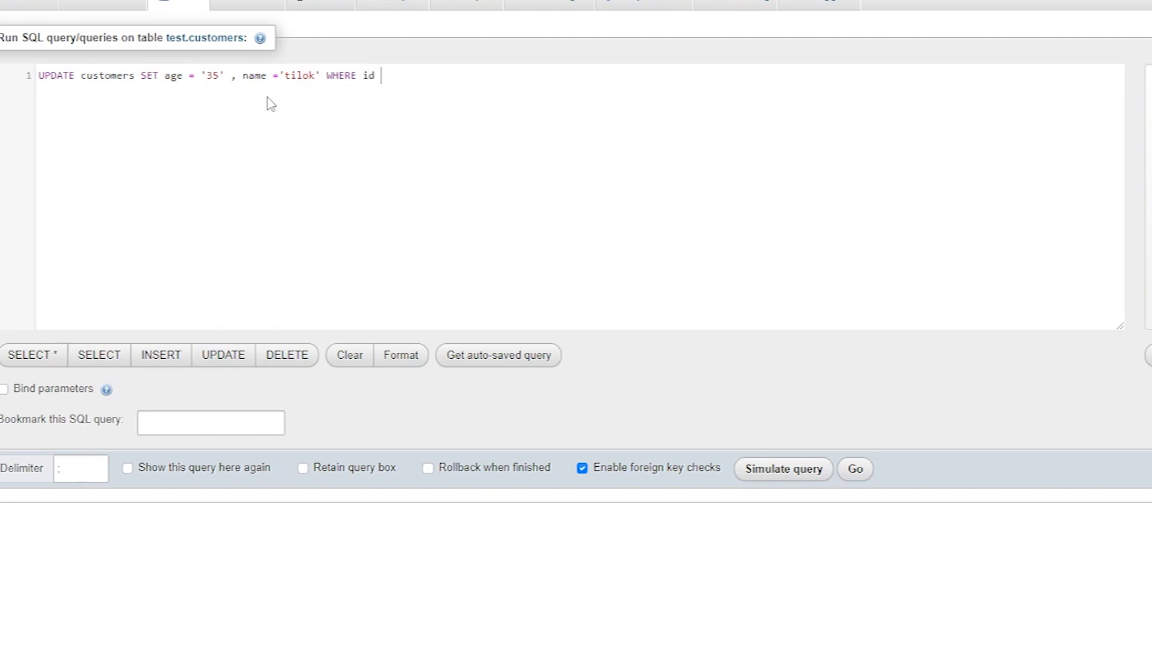
text( =)
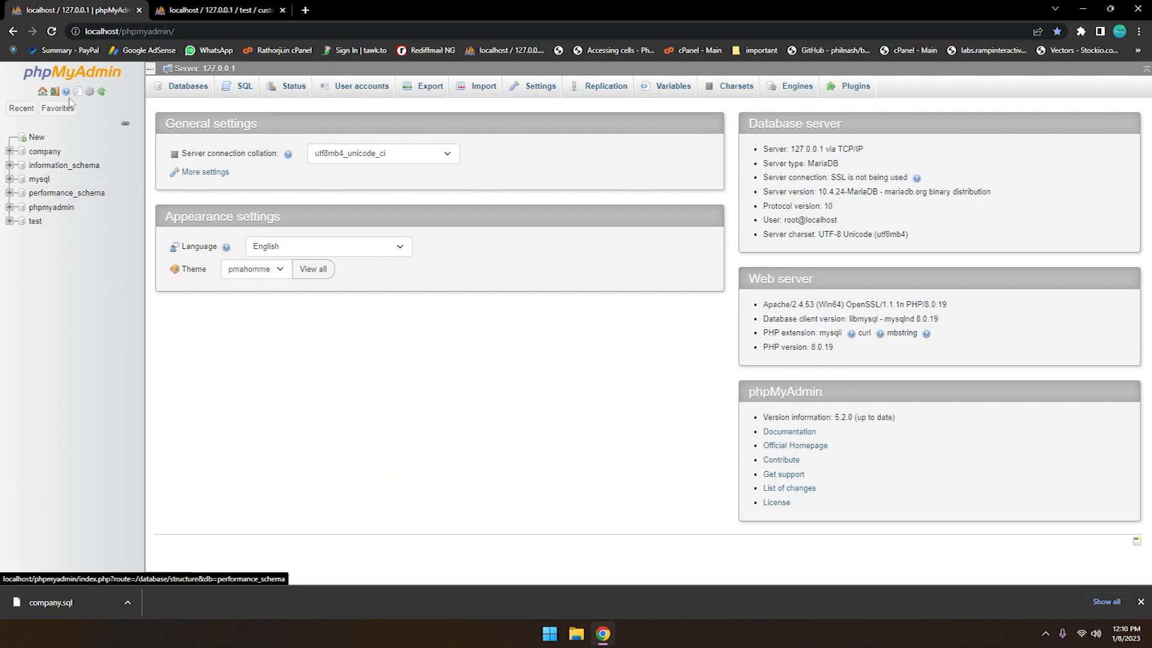
Step: Open the test database's customers table in the other browser tab and compare its rows with the UPDATE statement
click(34, 221)
click(48, 249)
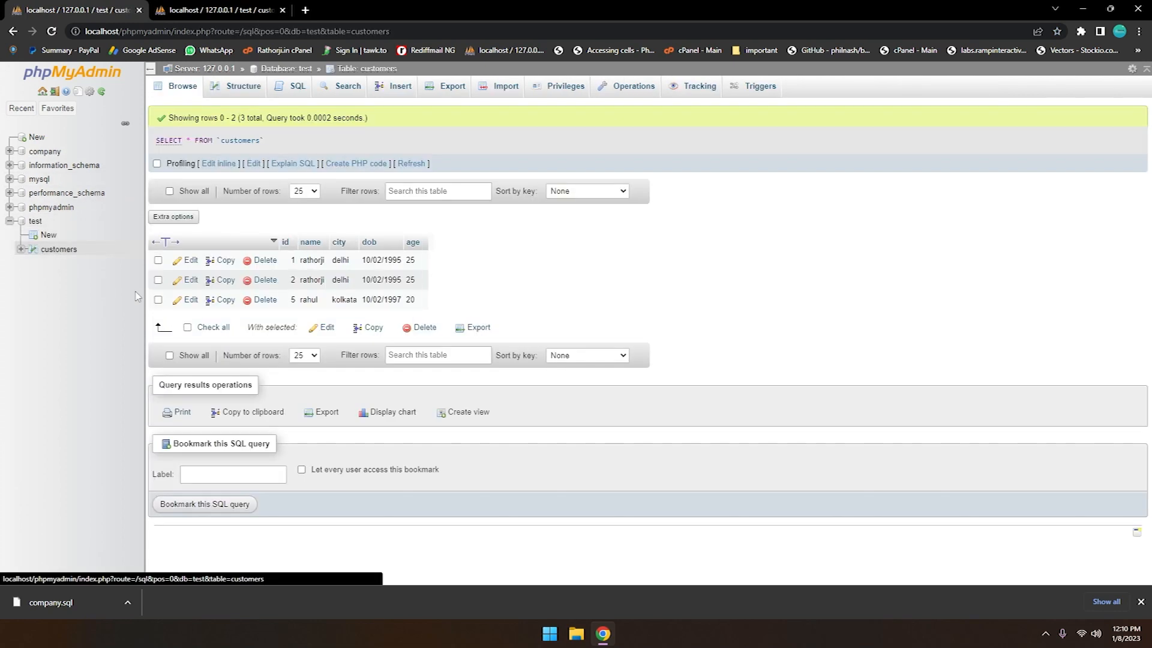
key(ctrl+Tab)
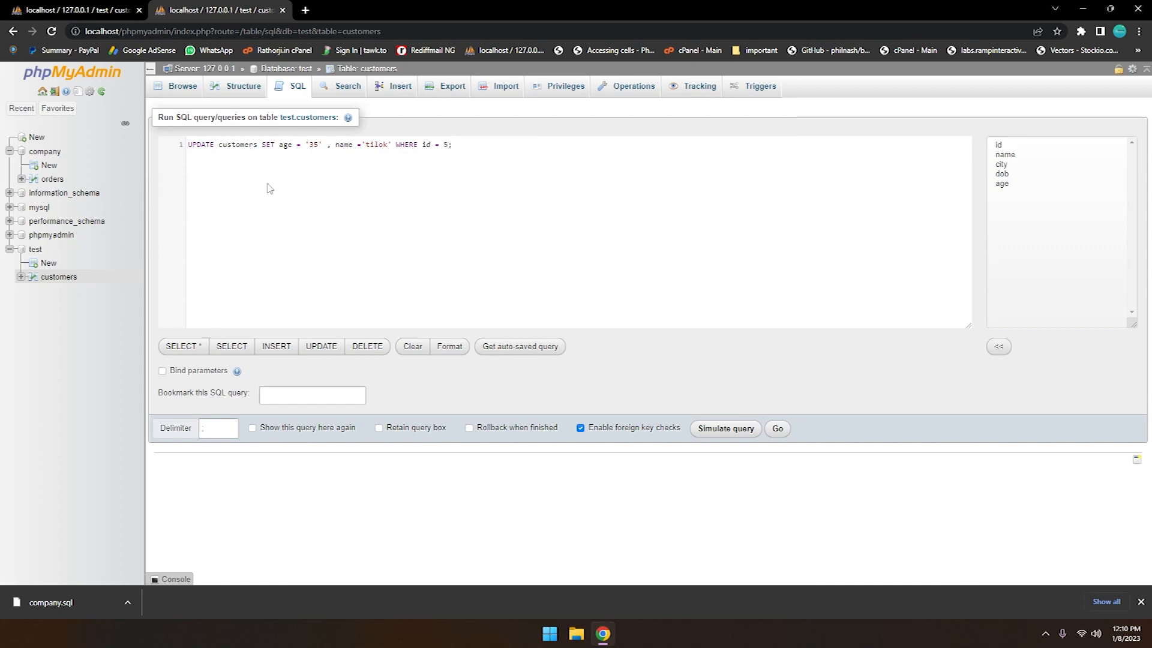
key(ctrl+Tab)
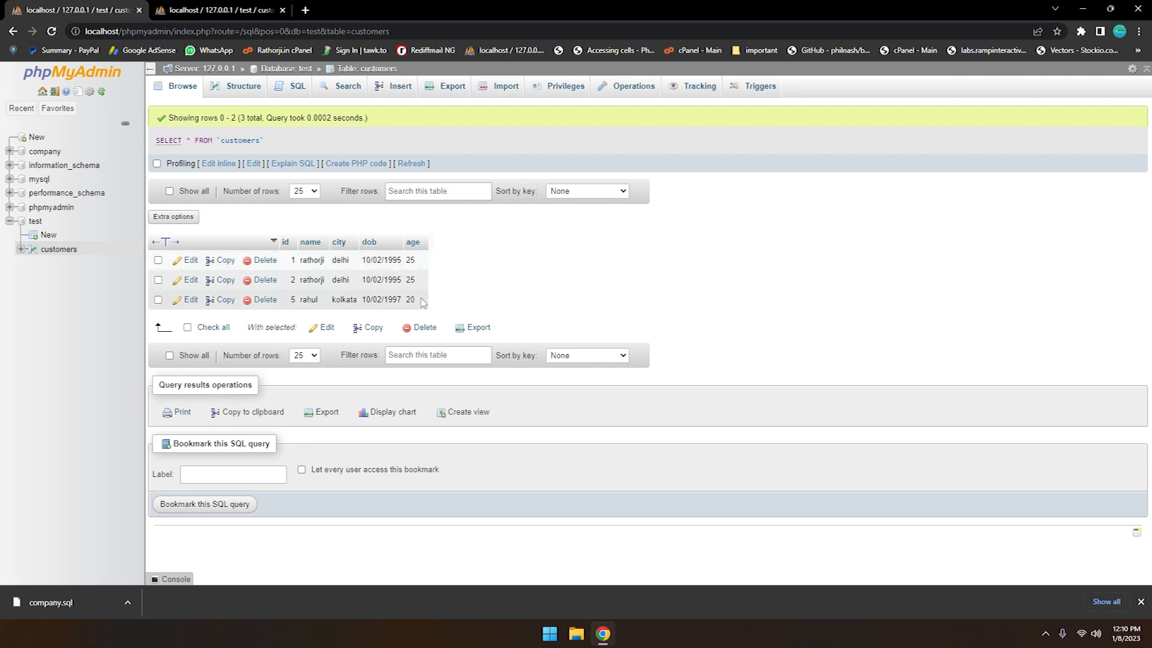
Step: Return to the UPDATE statement, run it, and browse the rows of the customers table
key(ctrl+Tab)
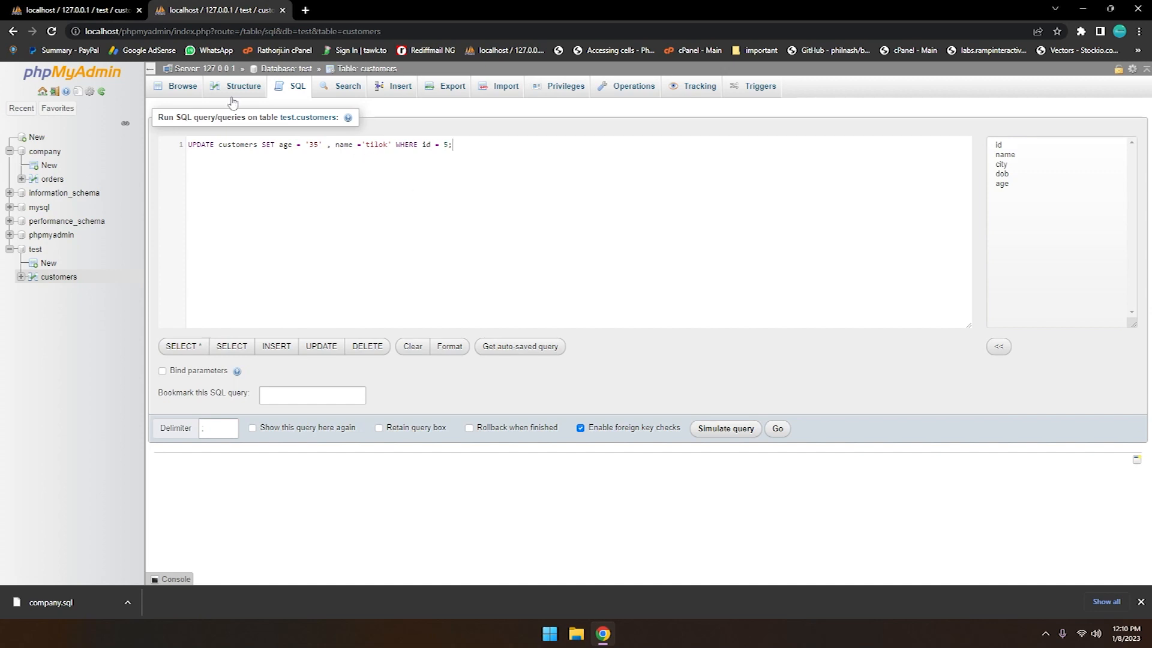
click(779, 429)
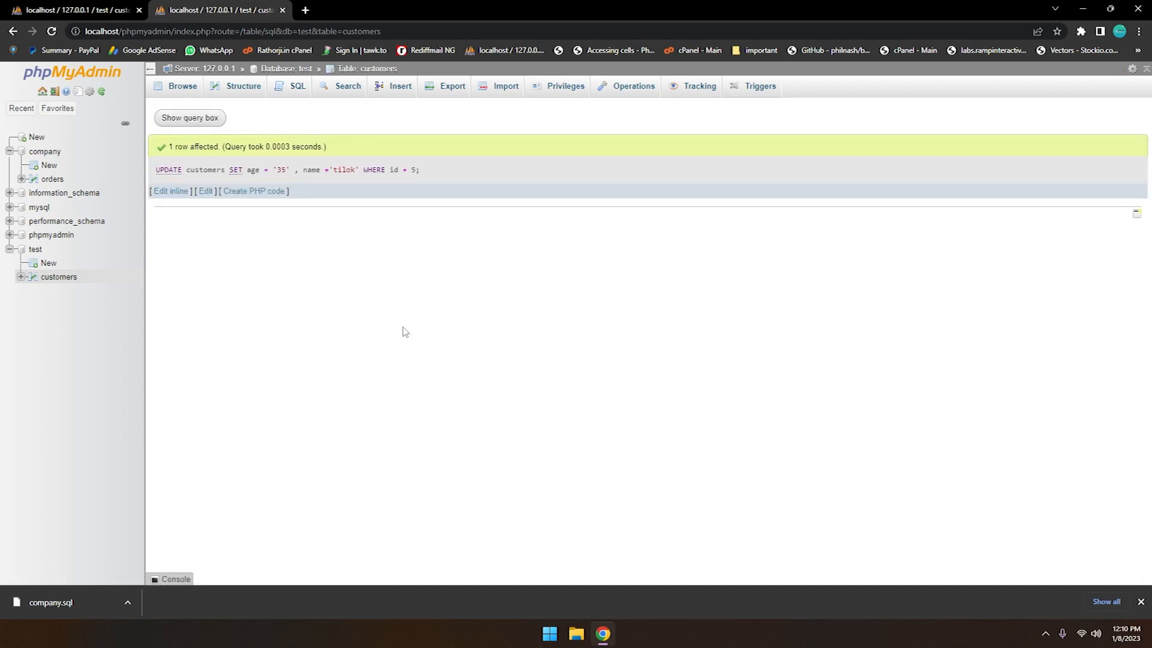
click(60, 280)
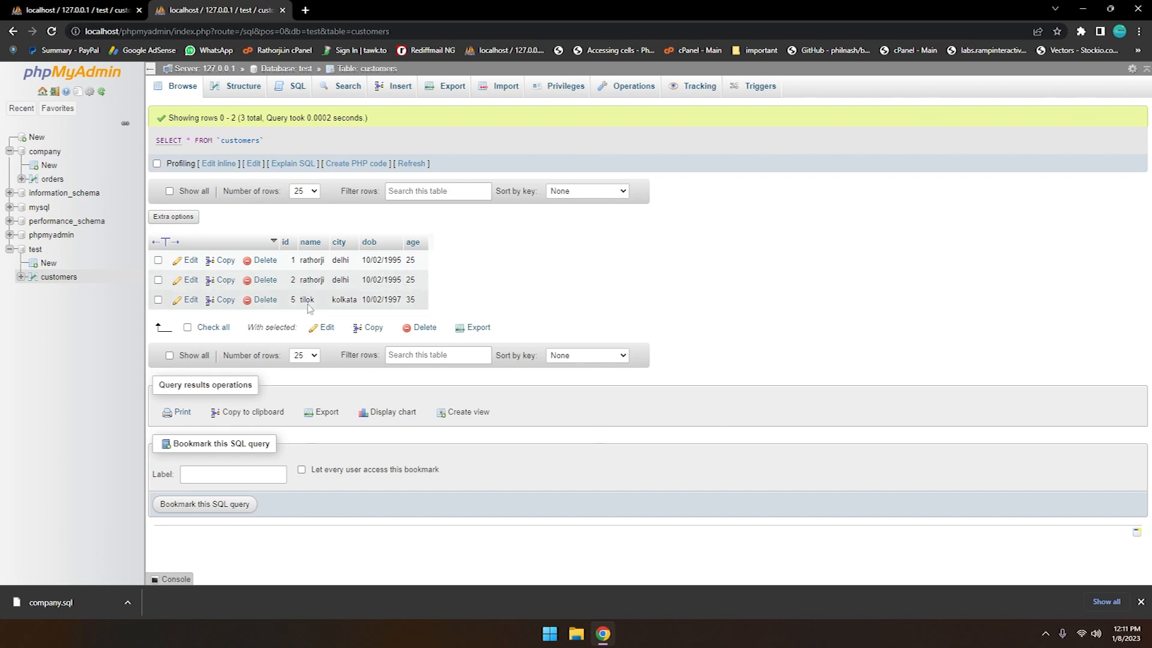
Step: Delete the customers row with id 5 and confirm the deletion
click(158, 301)
click(264, 300)
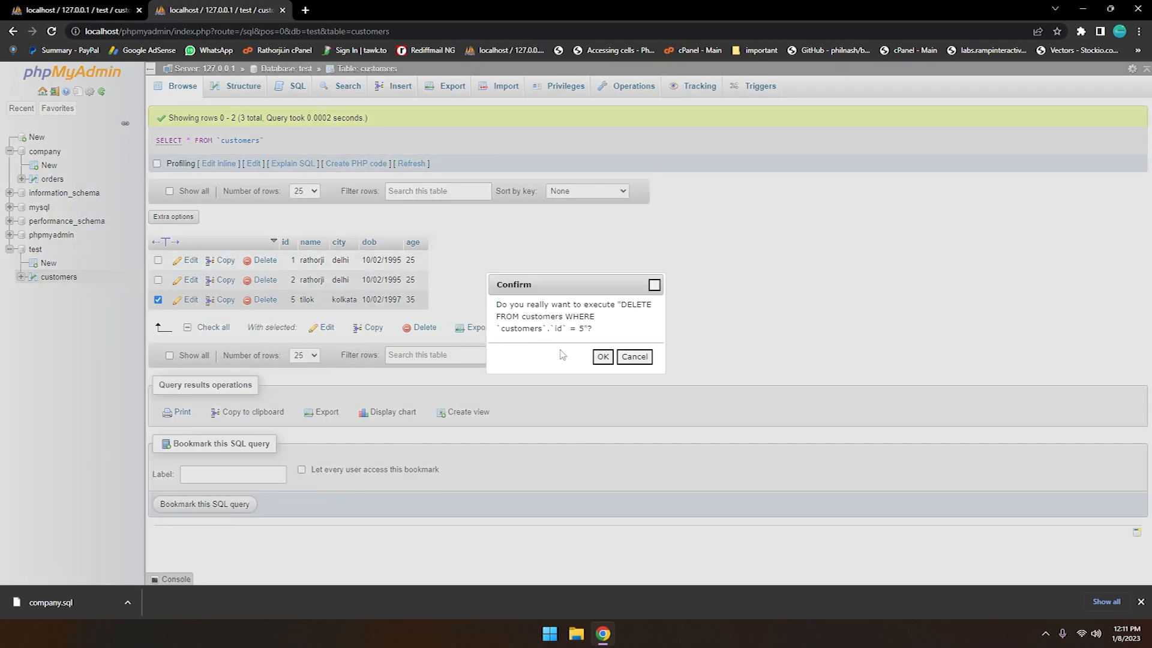
click(602, 357)
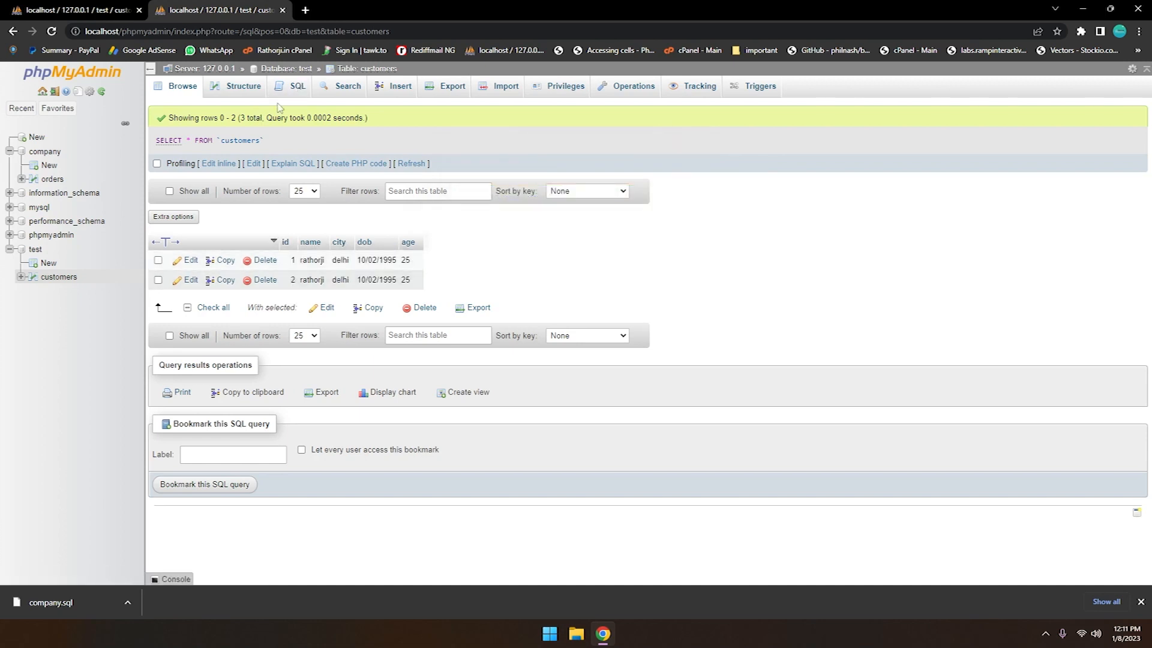
Step: Replace the default SQL query for the customers table with DELETE FROM customers
click(296, 93)
key(ctrl+a)
key(BackSpace)
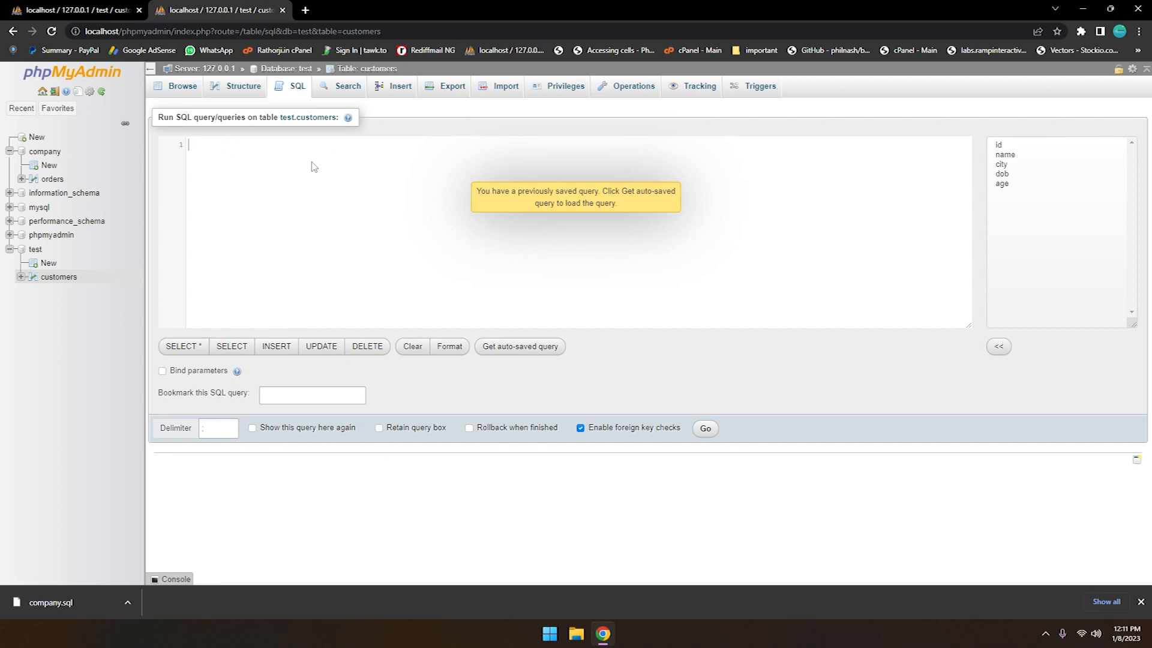
text(DELETE FROM )
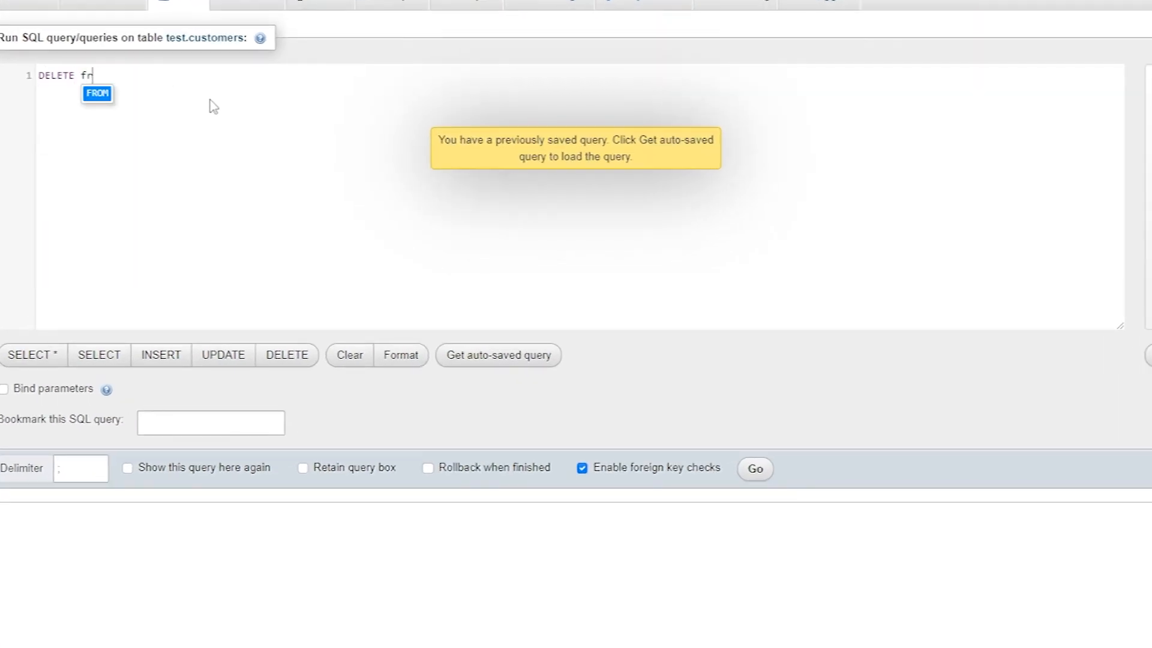
text(customers)
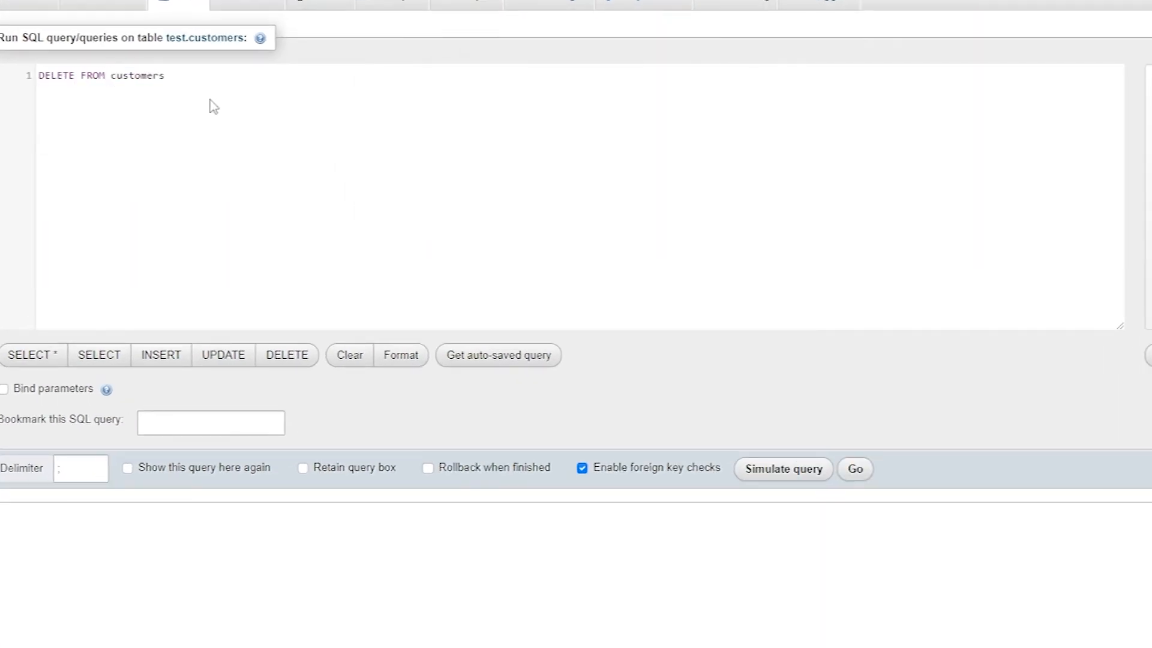
Step: Append id = 2; to the DELETE statement and try to run it, confirming the execution
text( id = 2;)
click(855, 469)
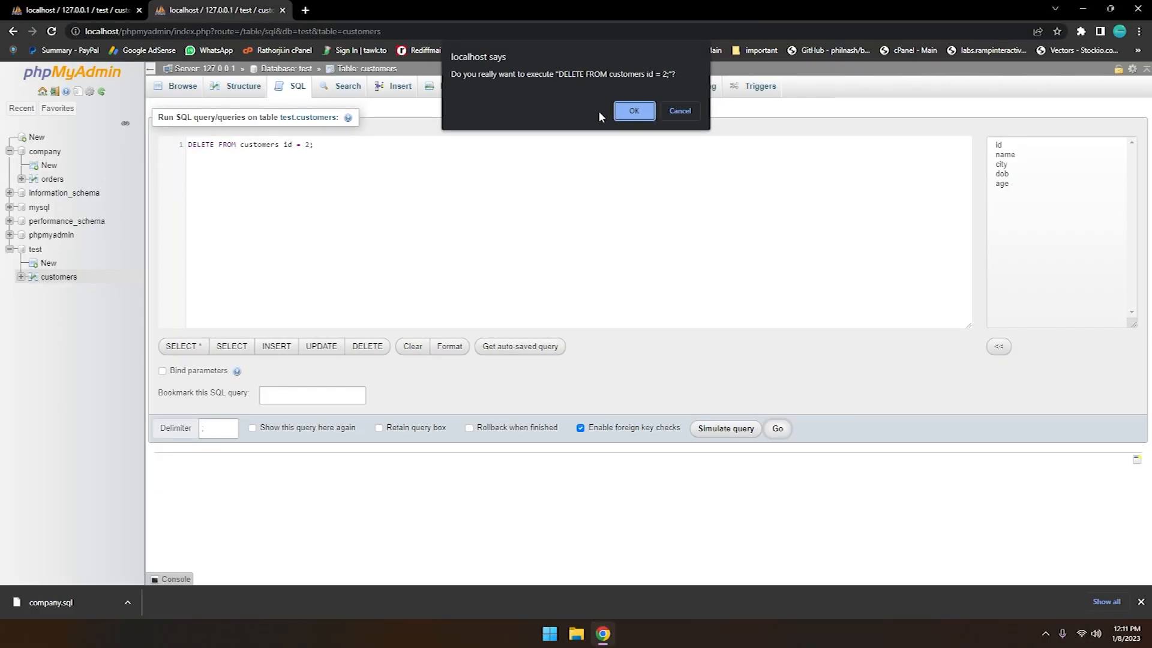
click(634, 110)
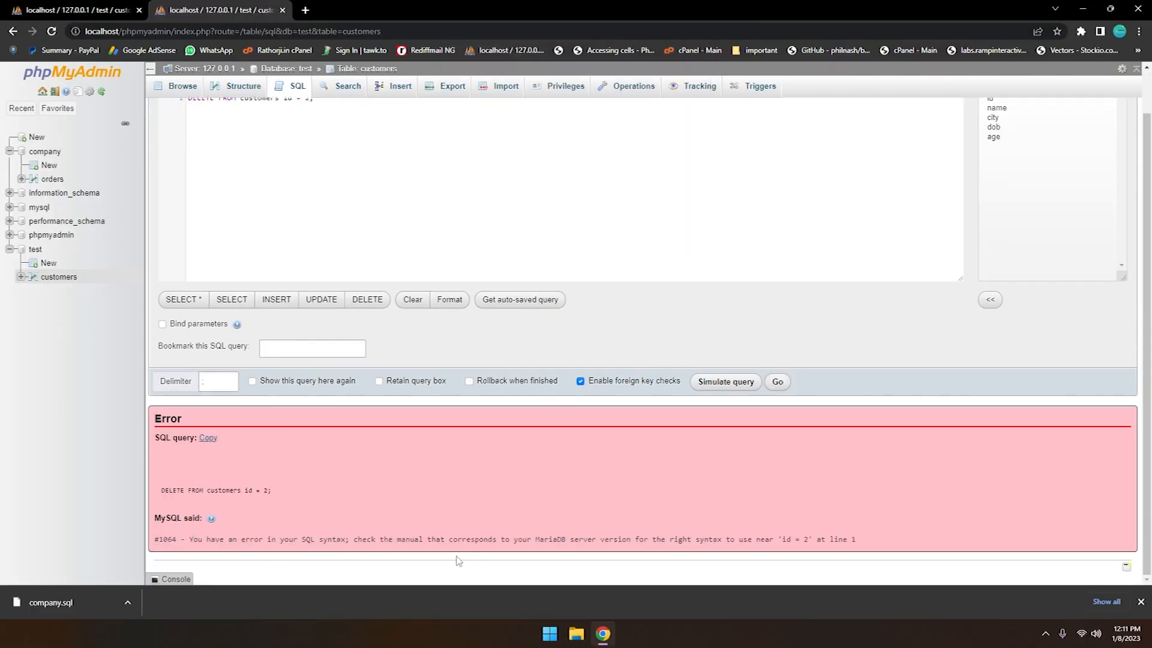
scroll(323, 255, up, 2)
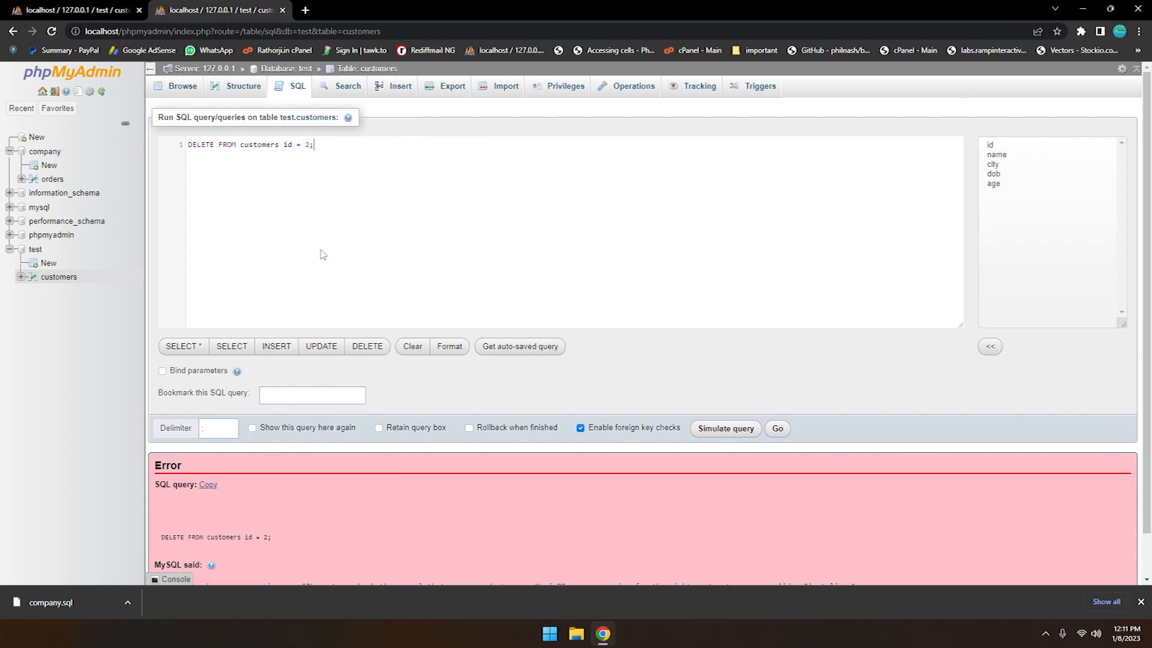
Step: Insert WHERE before id = 2 in the DELETE statement, run it and confirm the execution
click(261, 151)
click(283, 145)
text(WHERE)
click(778, 428)
click(631, 108)
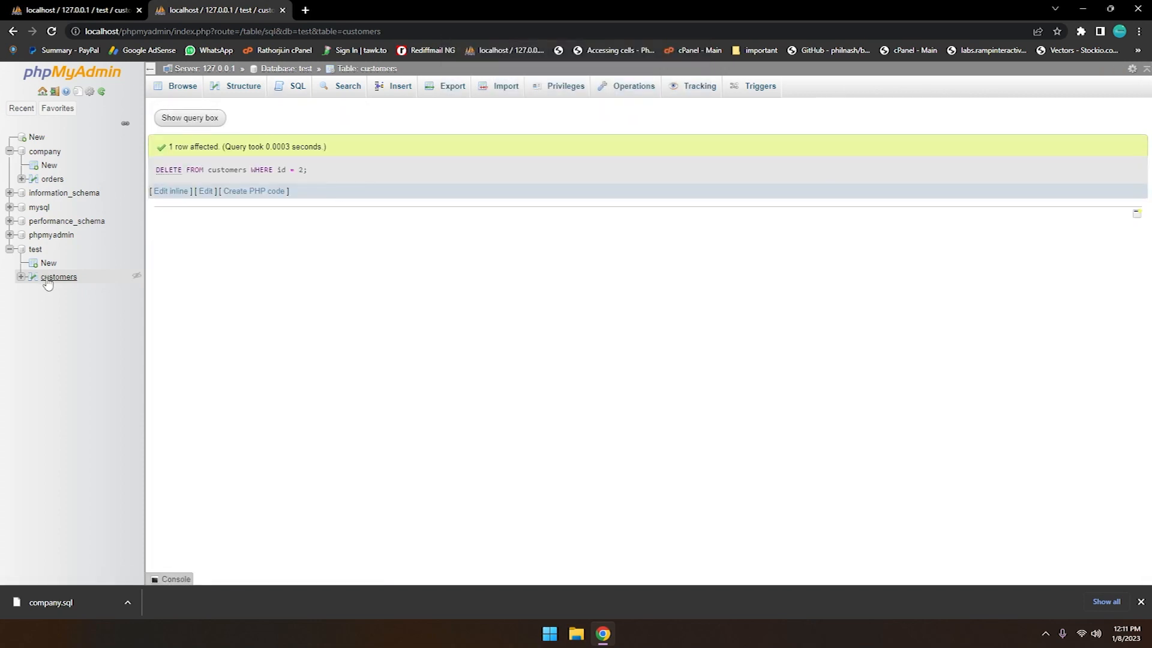
Step: Browse the rows of the customers table and check the table list of the test database
click(59, 276)
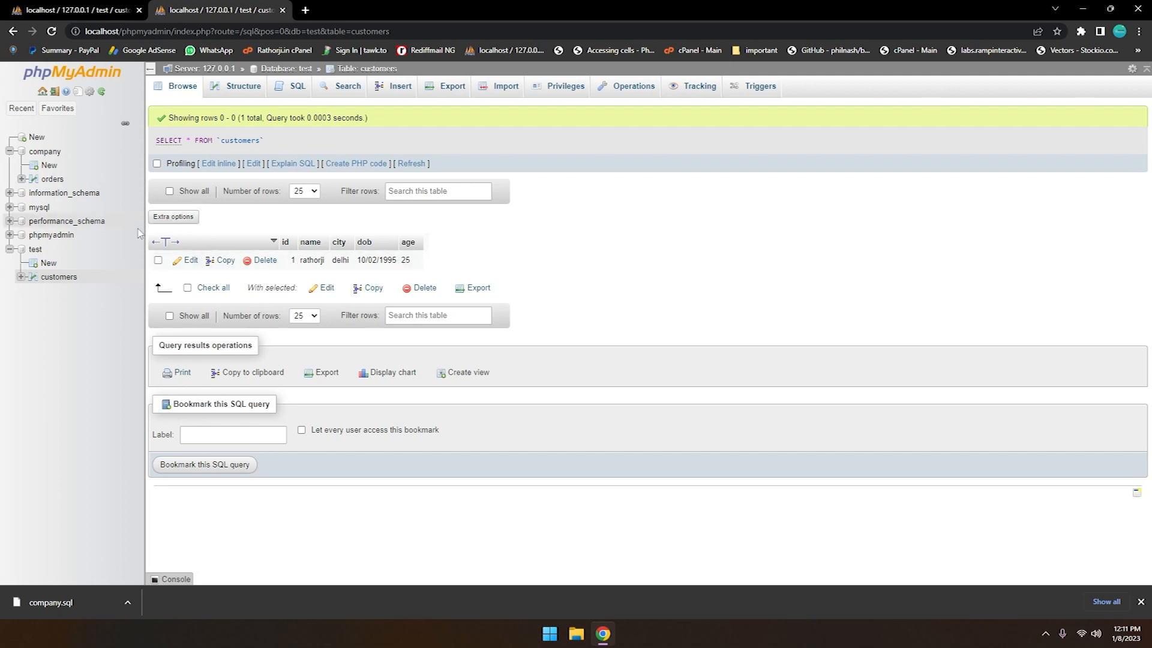
click(35, 249)
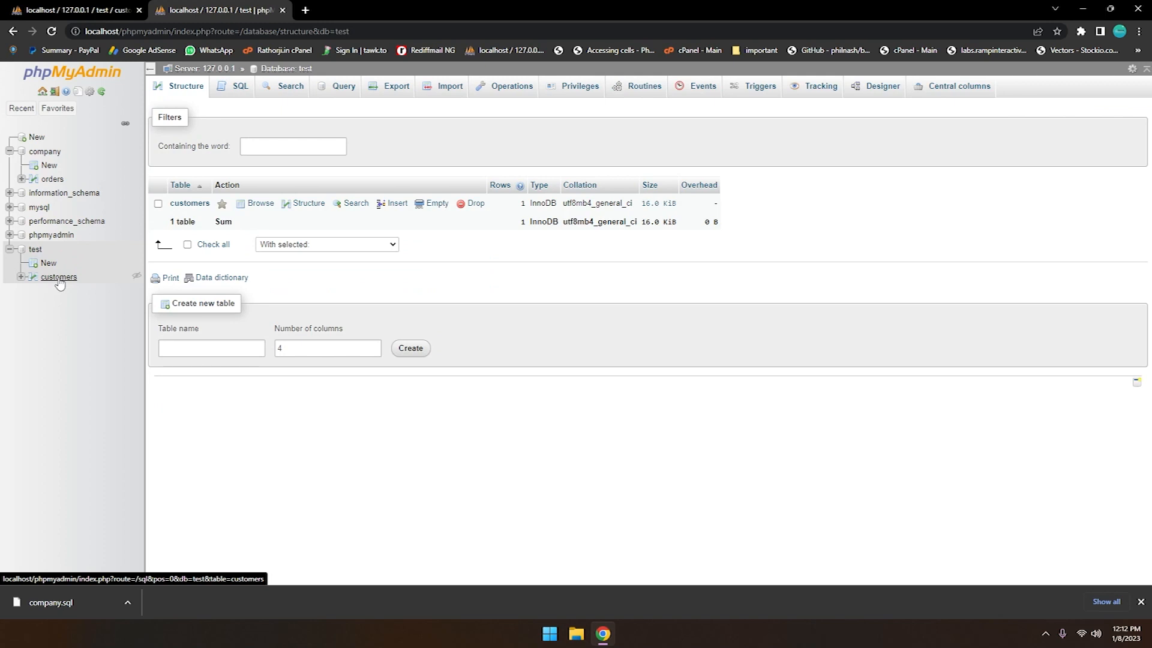
click(58, 278)
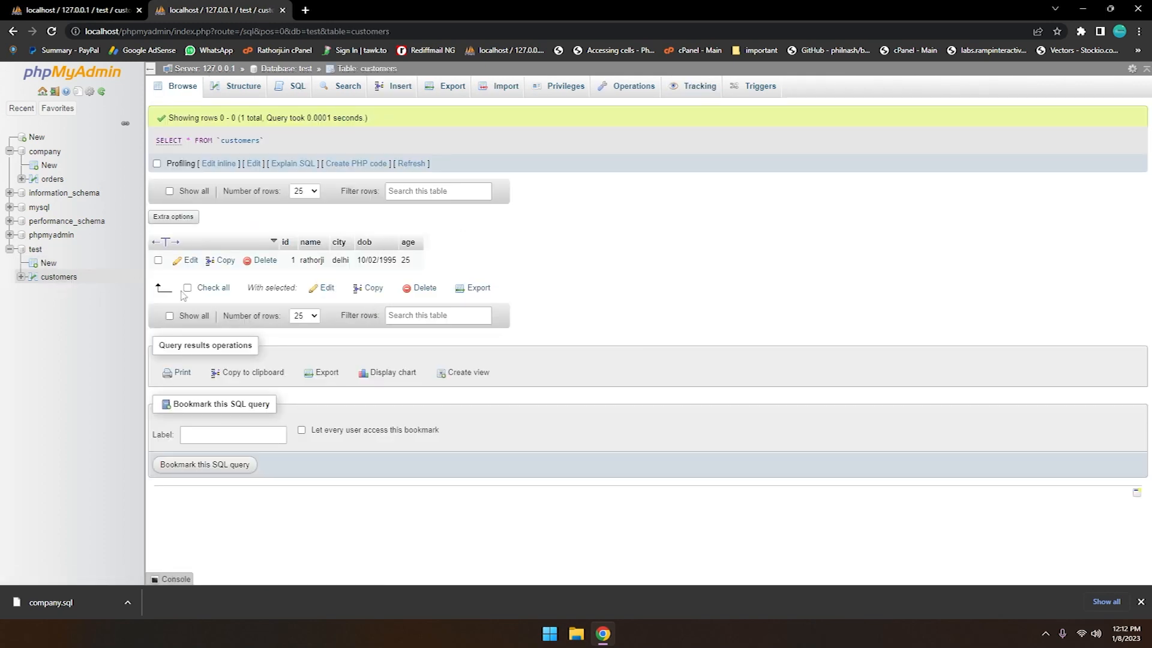
Step: Begin a new SQL query on the test database with SELECT * and remove the mistyped text after it
click(35, 249)
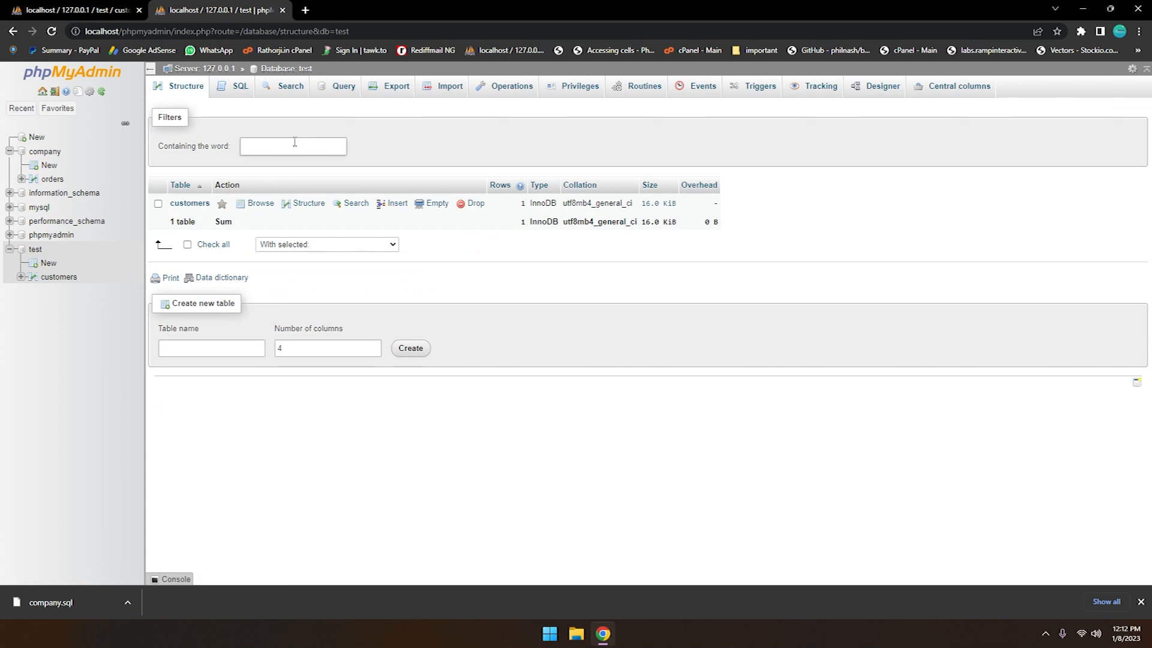
click(240, 92)
text(se)
key(Return)
text(* f rom)
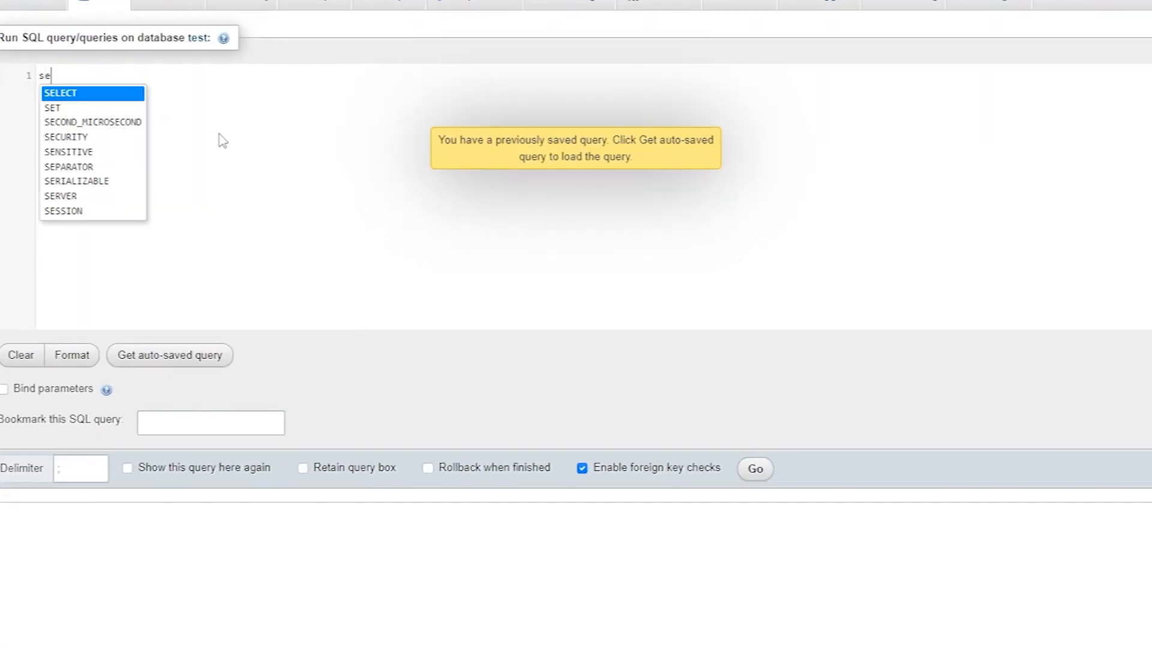
key(BackSpace)
key(BackSpace)
key(BackSpace)
key(BackSpace)
key(BackSpace)
key(BackSpace)
Step: Complete the SELECT query with FROM customers; and run it
text(from)
key(Return)
text(cu)
key(Return)
text(;)
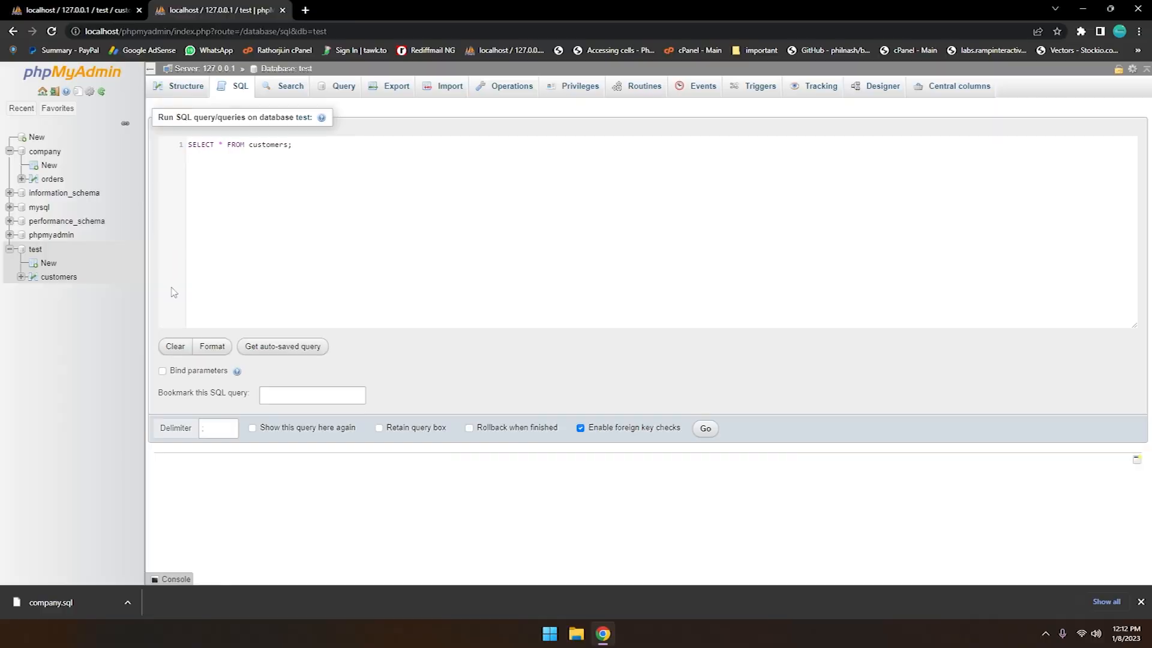
click(755, 469)
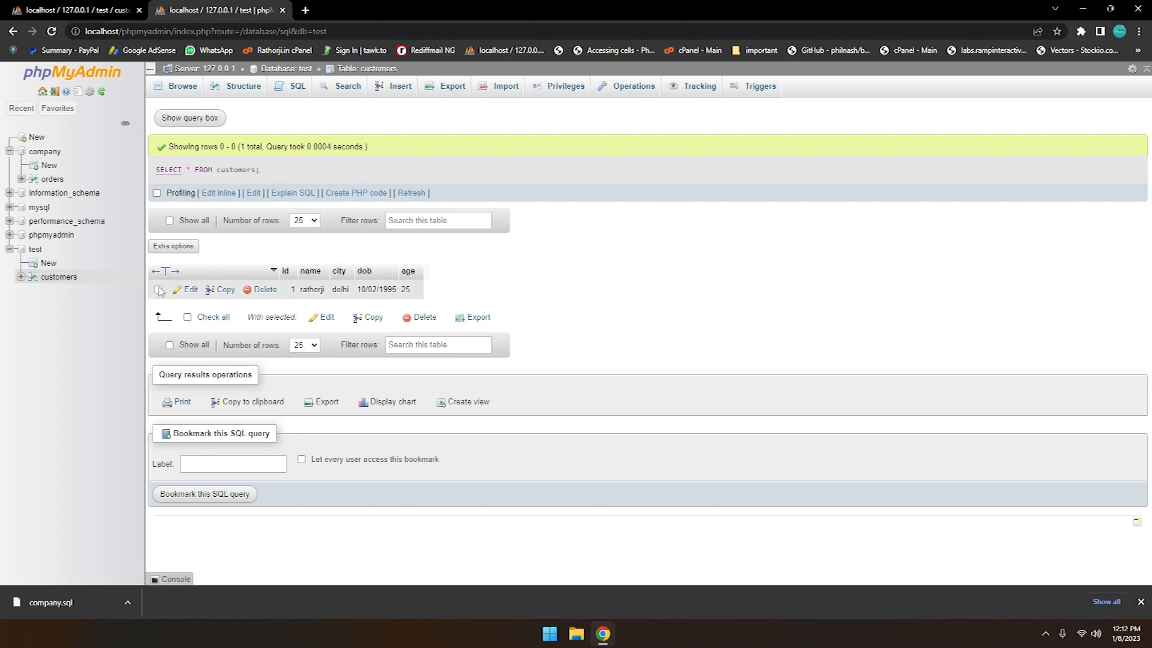
Step: Write the SQL statement DROP TABLE customers; for the test database
click(35, 249)
click(158, 203)
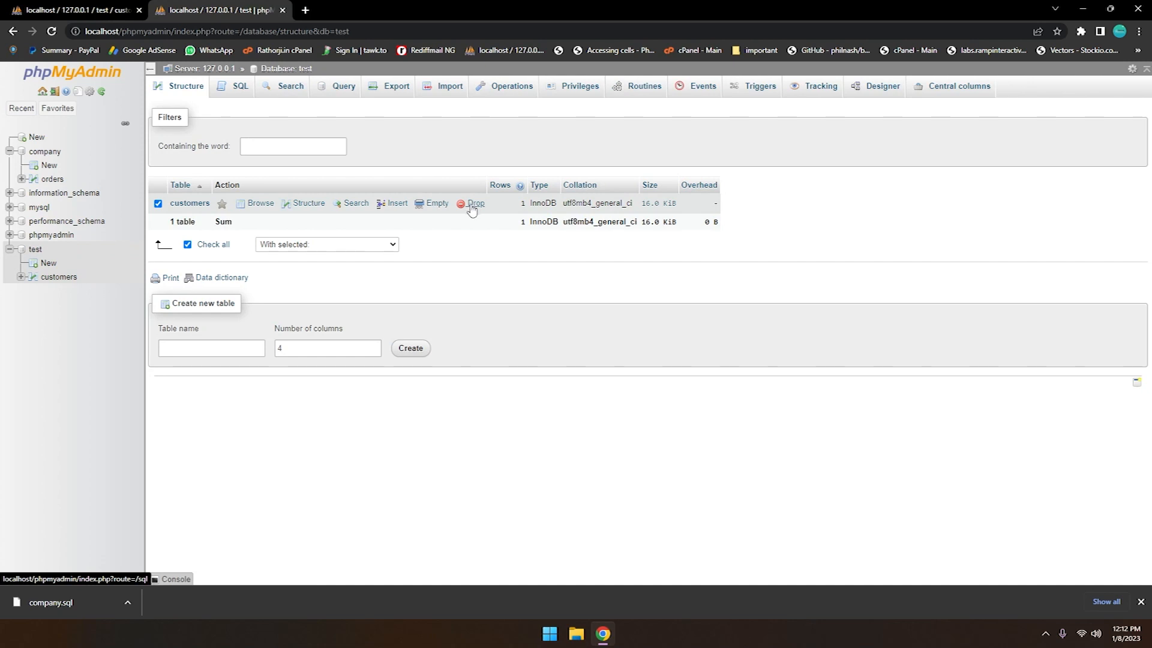
click(240, 86)
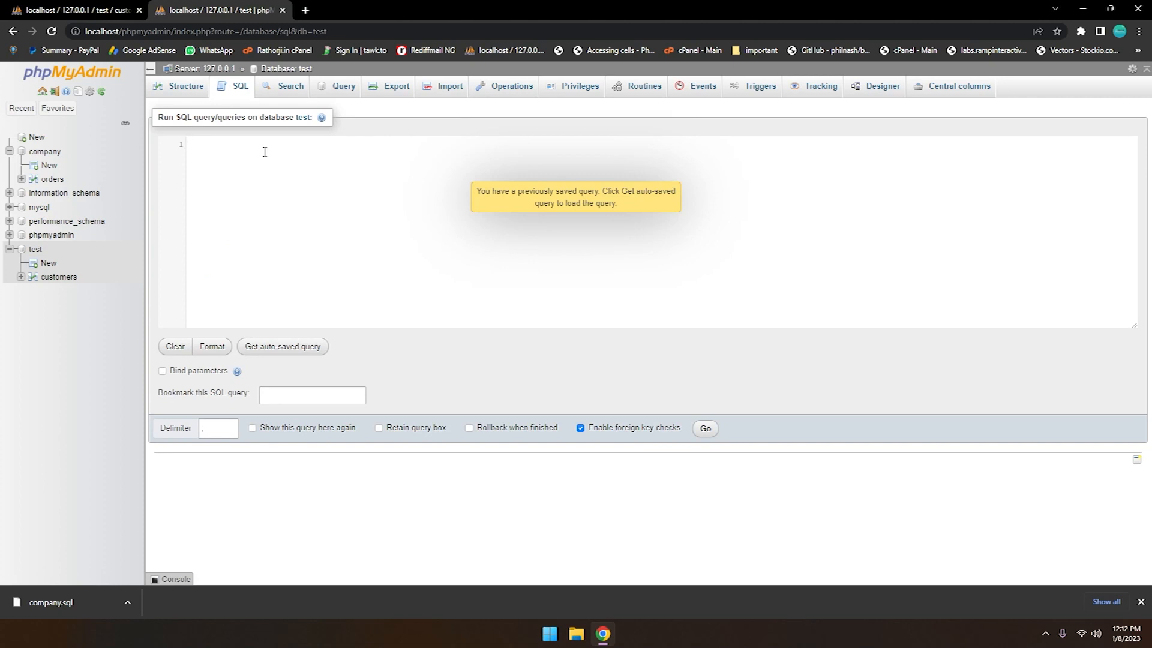
text(DROP )
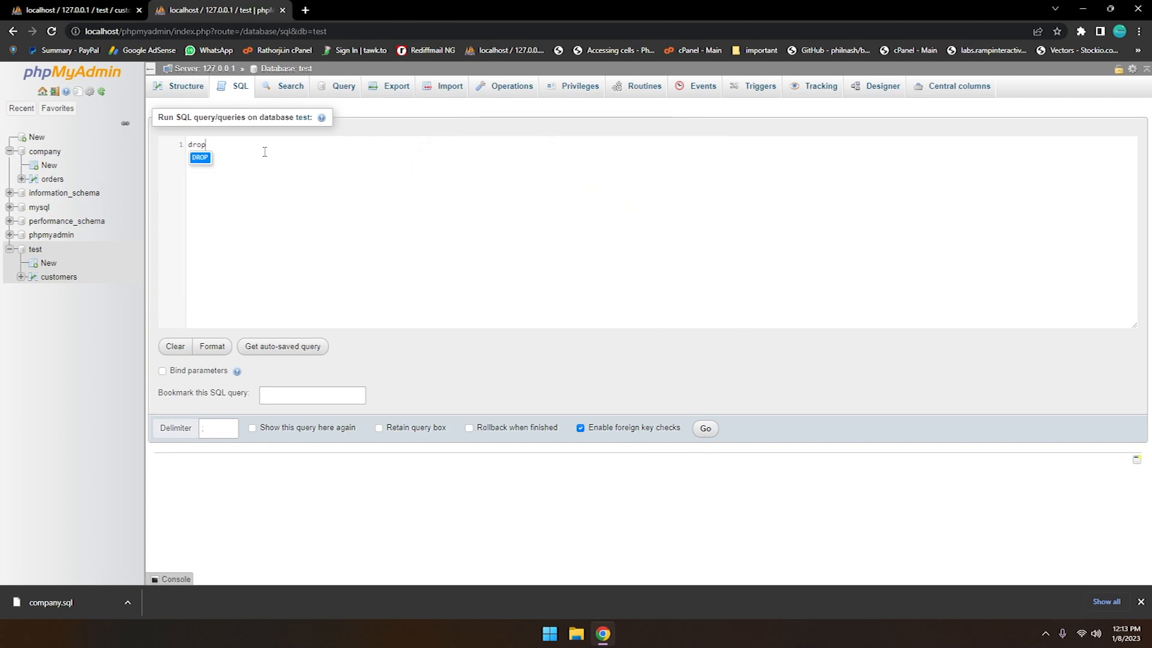
text(TABLE )
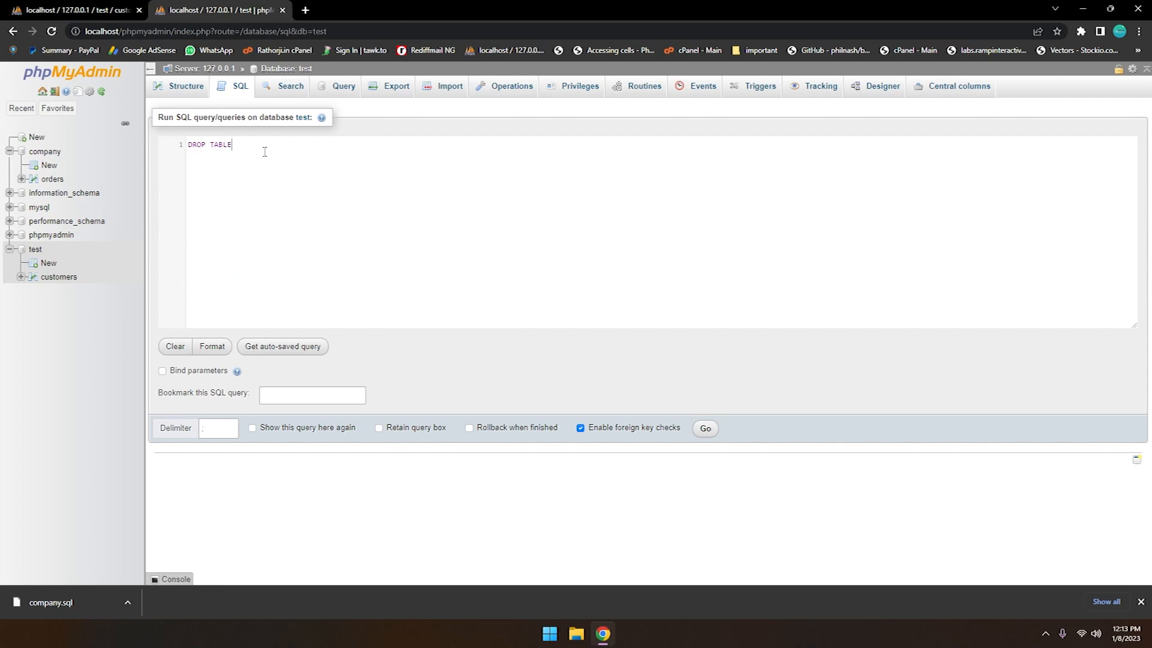
text(cu)
key(Return)
text(;)
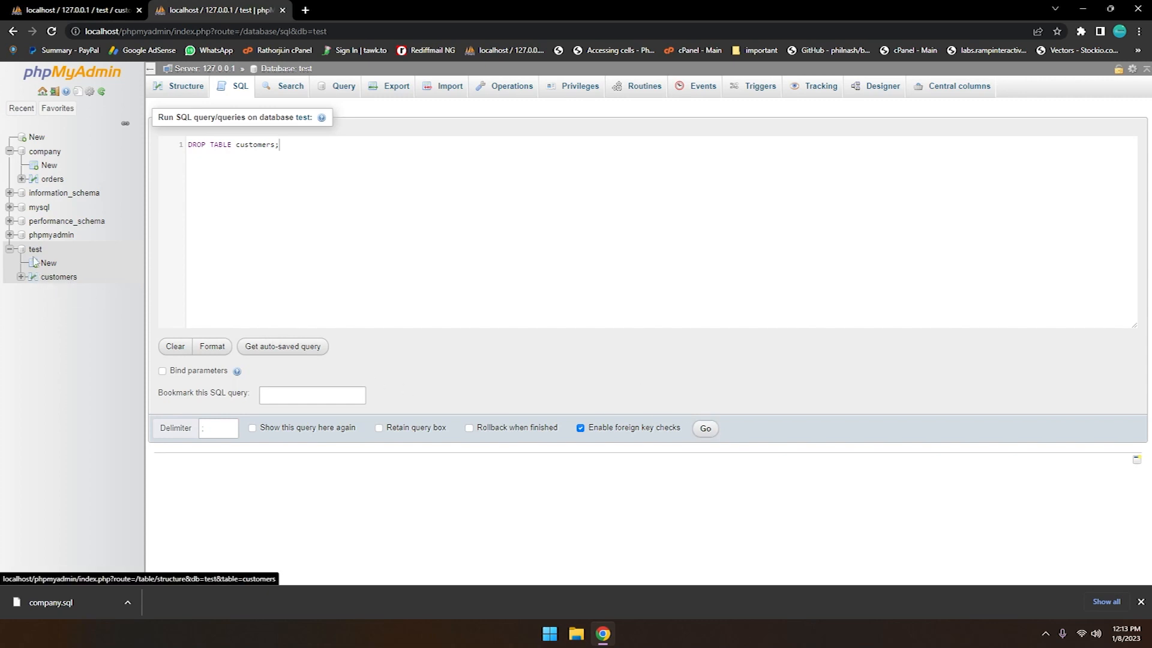
Step: Run the DROP TABLE statement for the customers table and confirm its execution
drag(296, 149, 188, 145)
click(248, 147)
double_click(247, 147)
click(705, 427)
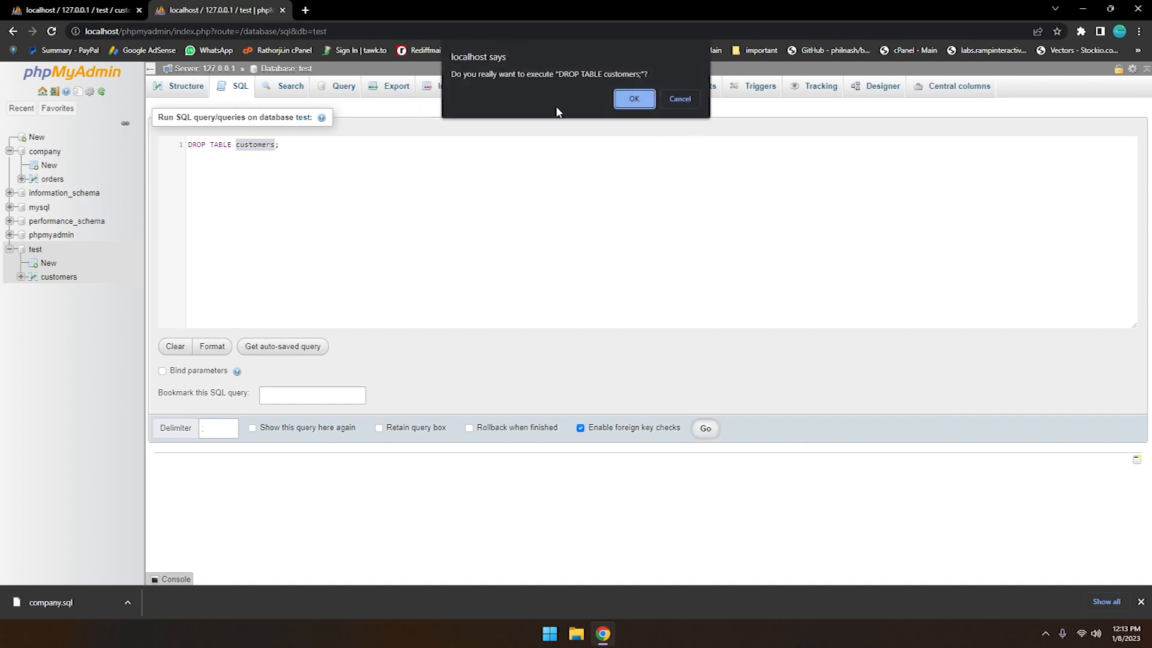
click(629, 103)
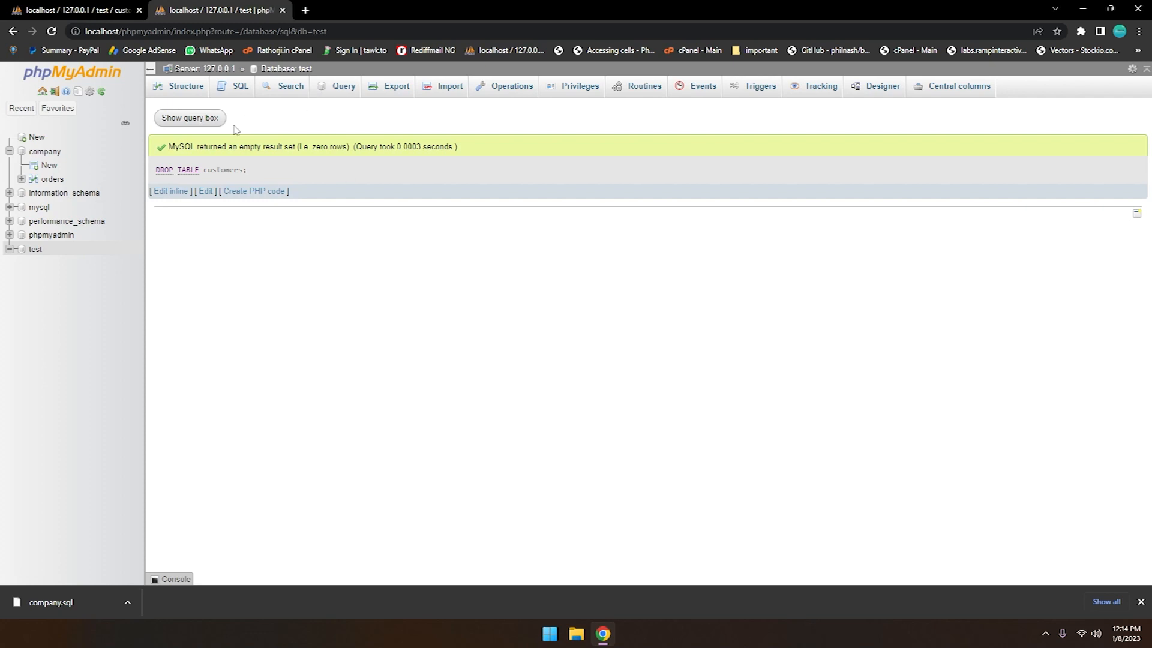
Step: Open the bookmarked cPanel site in a new browser tab, submit the prefilled login, and return to phpMyAdmin
click(306, 10)
click(282, 50)
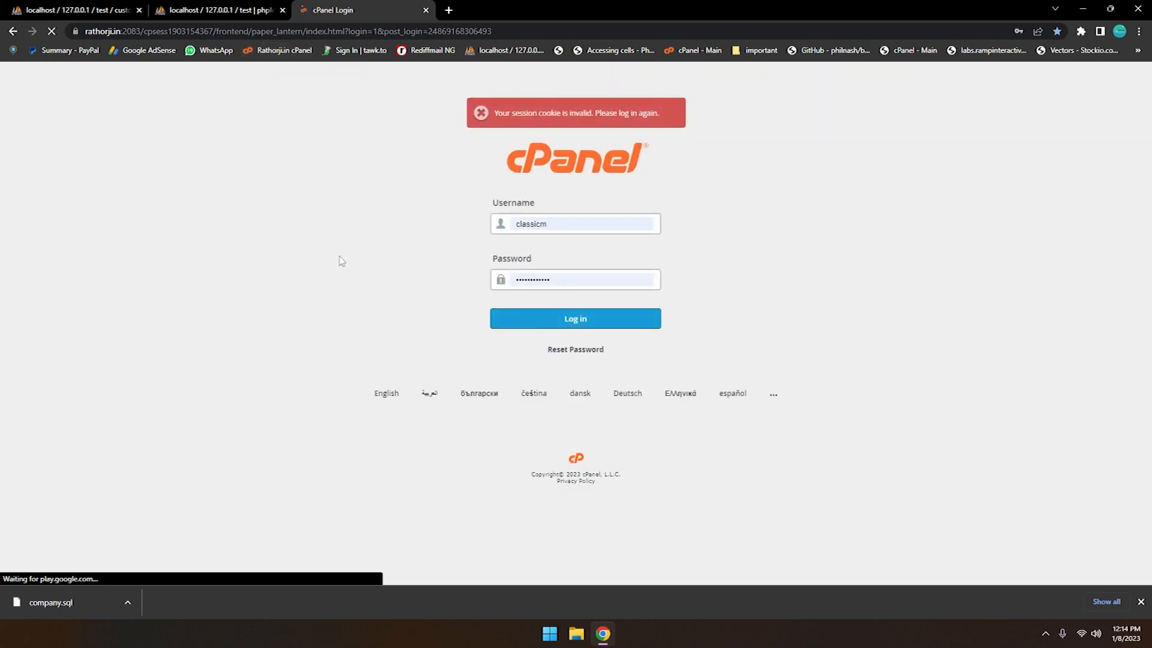
click(575, 324)
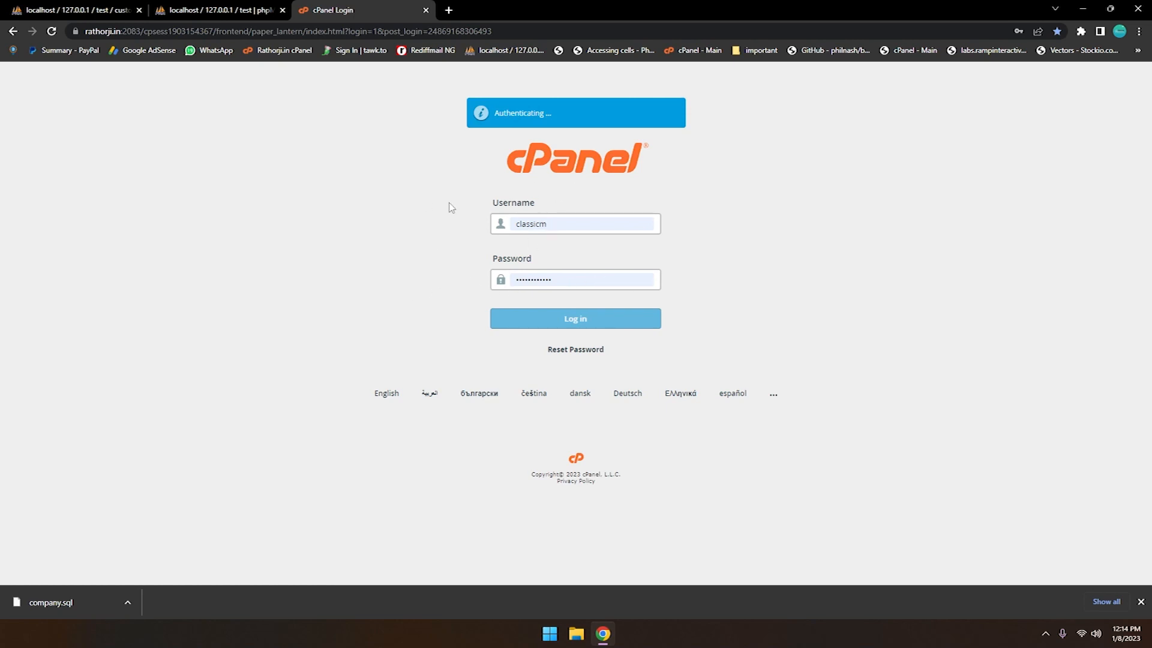
click(215, 10)
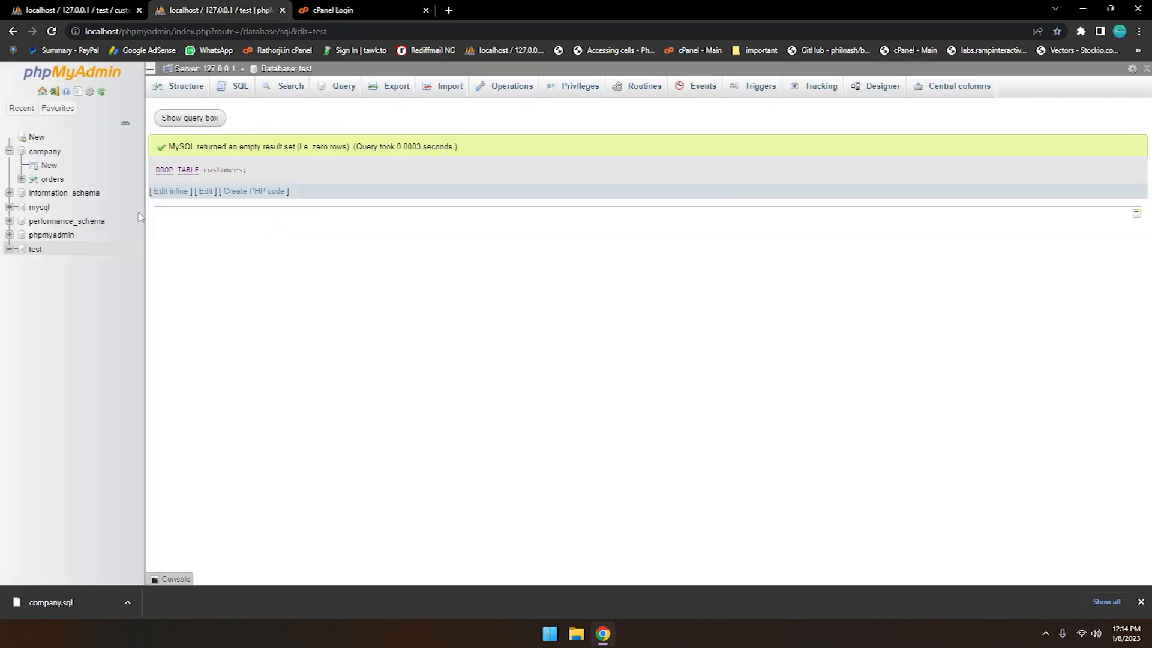